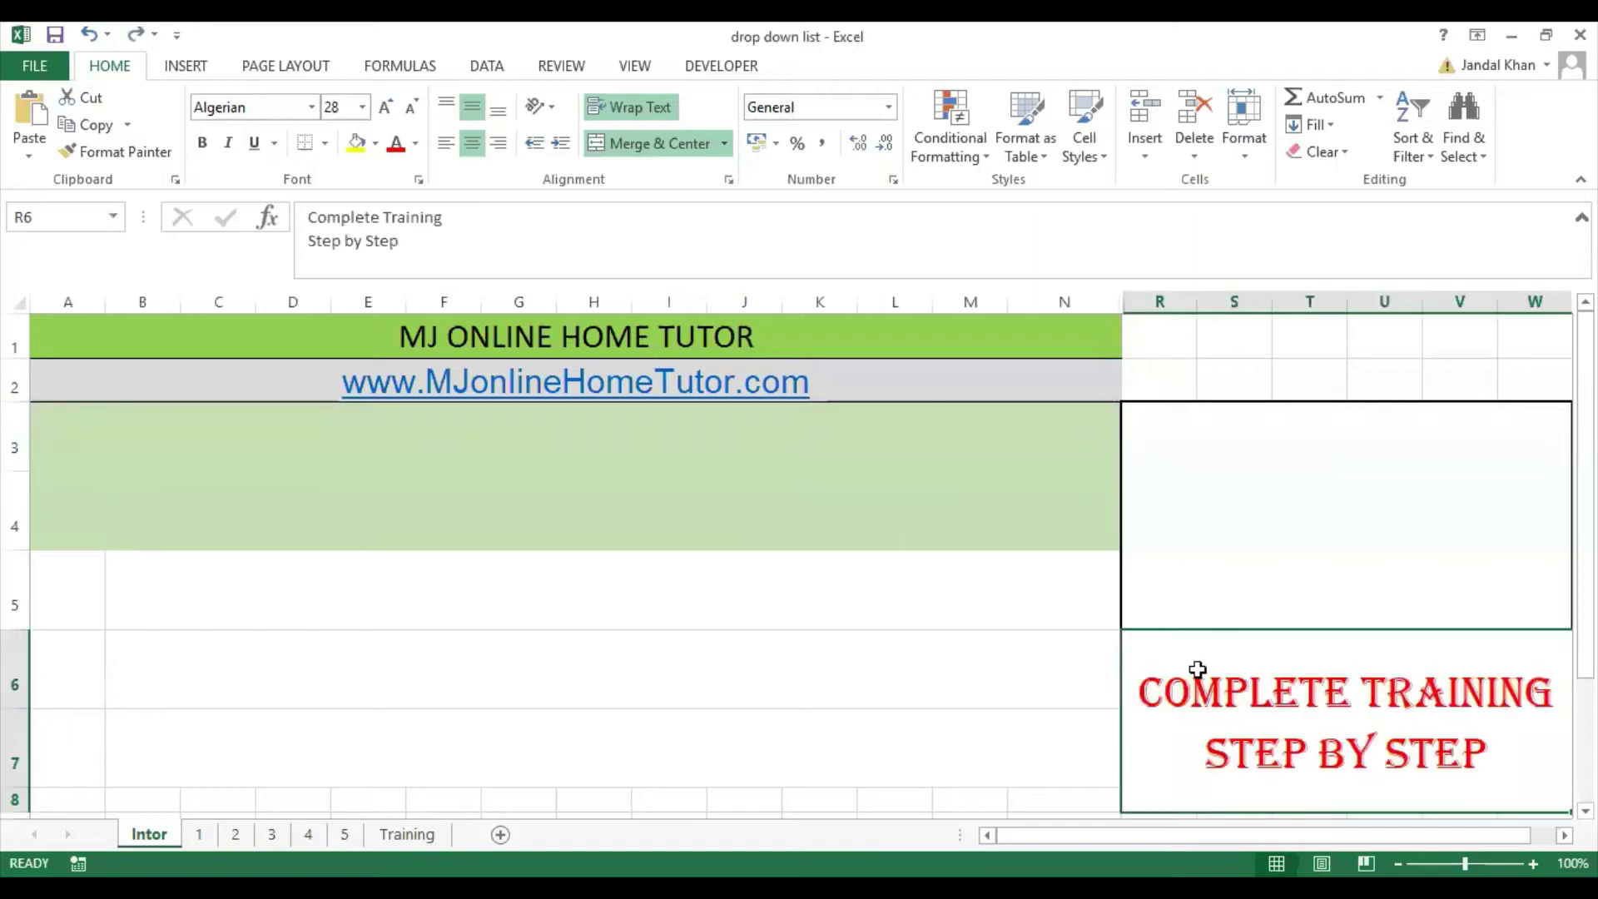
Step: Undo the last deletions to restore the five numbered topics on the Intor sheet
{"action": "key", "text": "ctrl+z"}
{"action": "key", "text": "ctrl+z"}
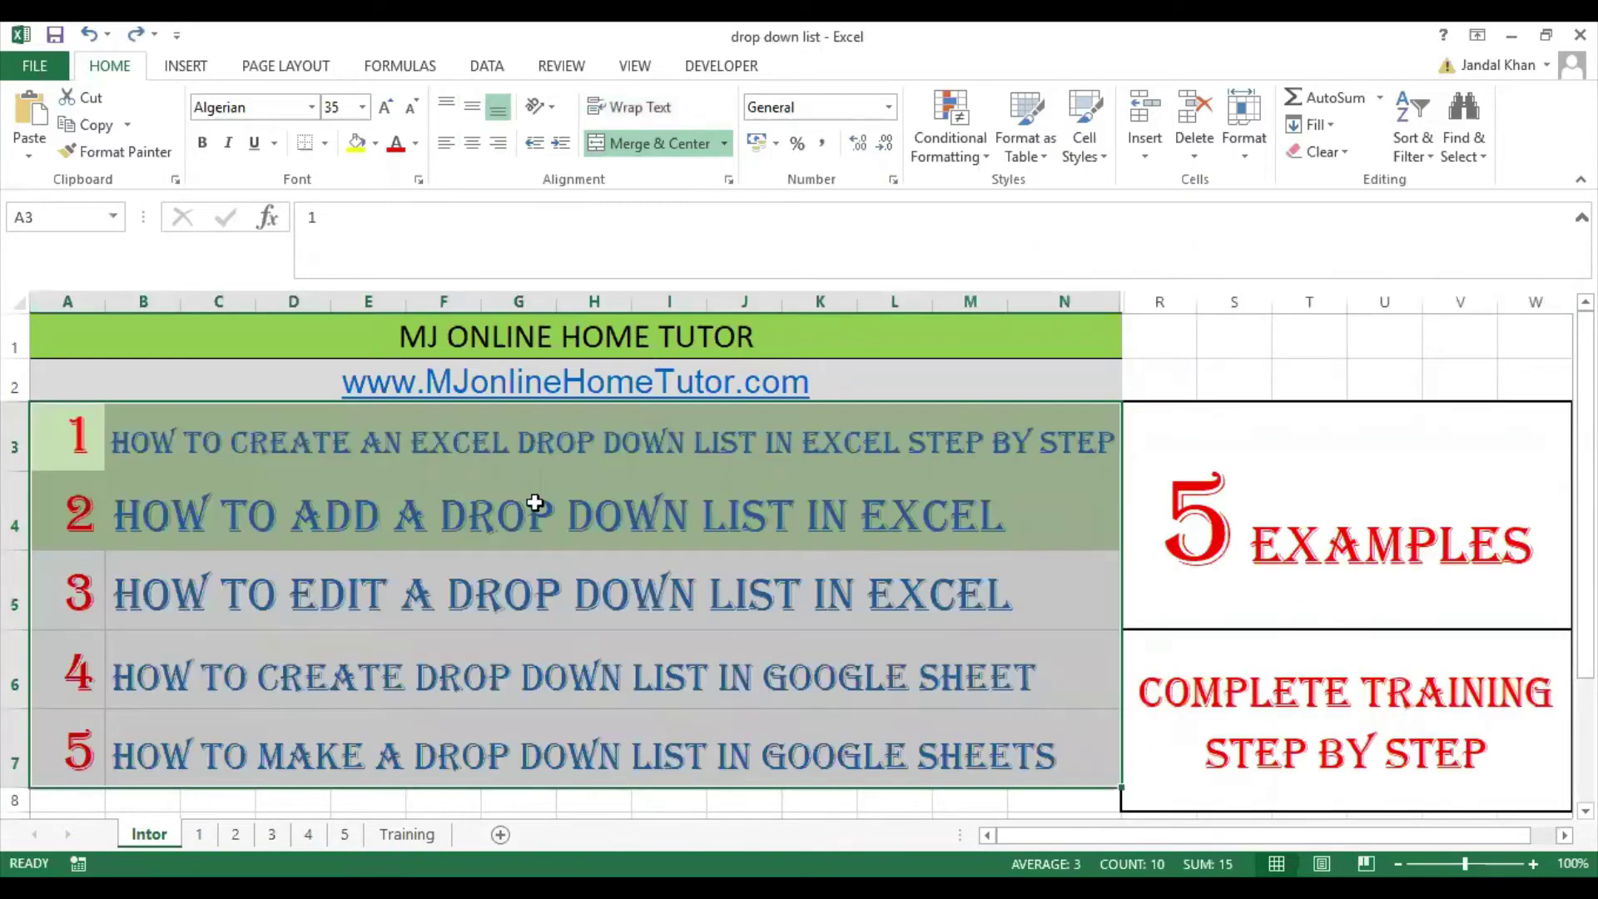
{"action": "left_click", "coordinate": [337, 491]}
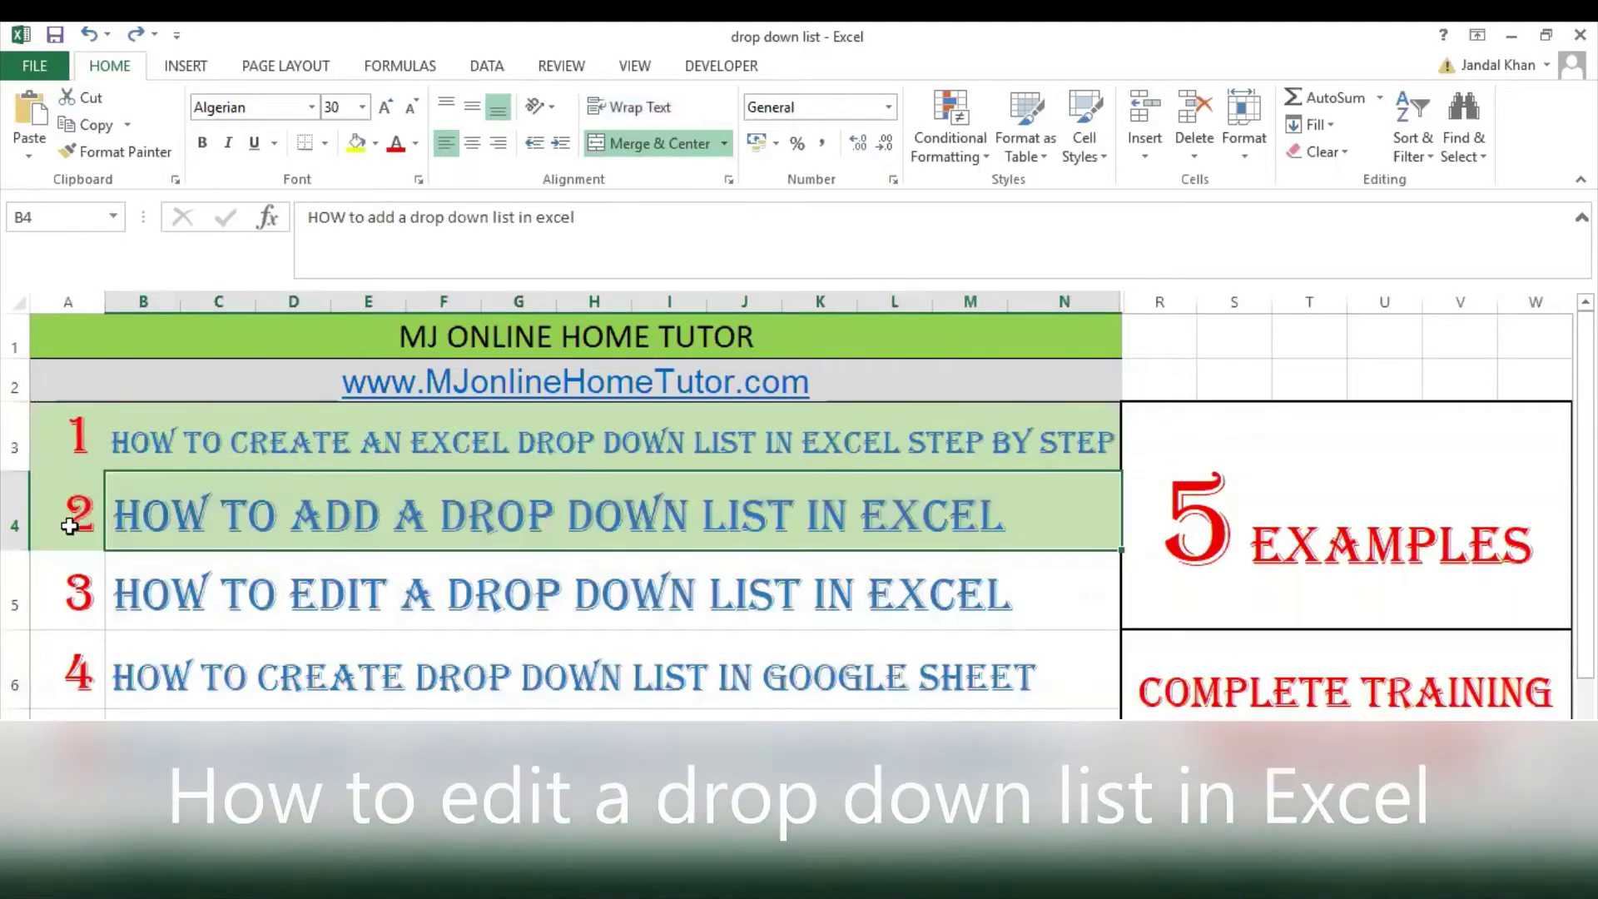
Step: Fill topic row 3, "How To edit a drop down list in excel", with green
{"action": "left_click_drag", "start_coordinate": [78, 588], "coordinate": [208, 588]}
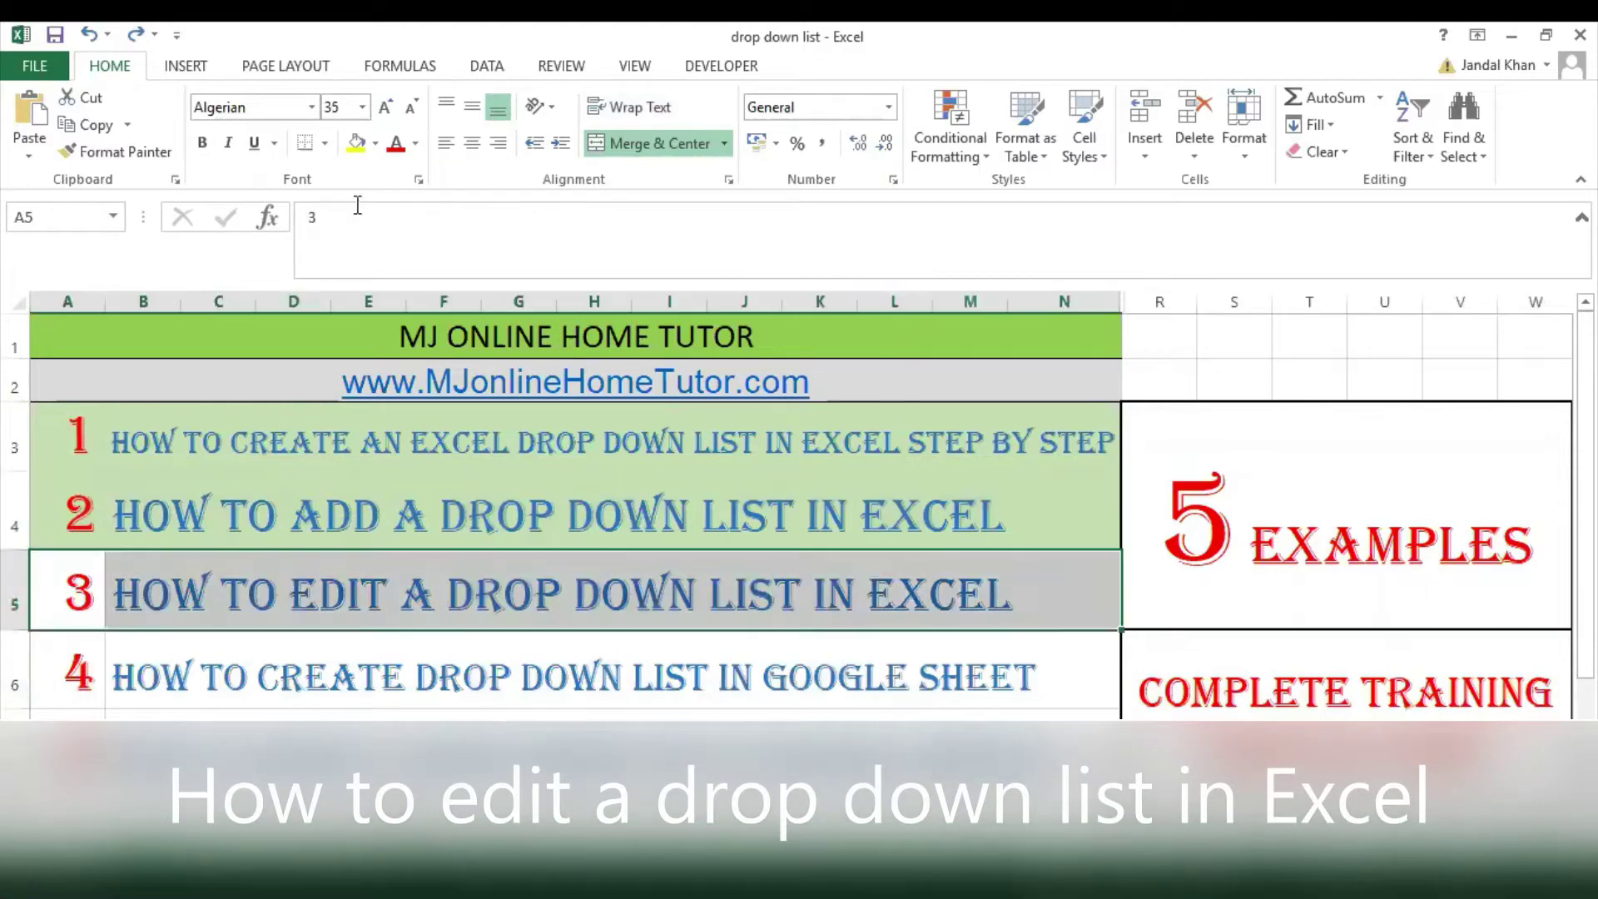
{"action": "left_click", "coordinate": [375, 146]}
{"action": "left_click", "coordinate": [535, 253]}
{"action": "left_click", "coordinate": [481, 592]}
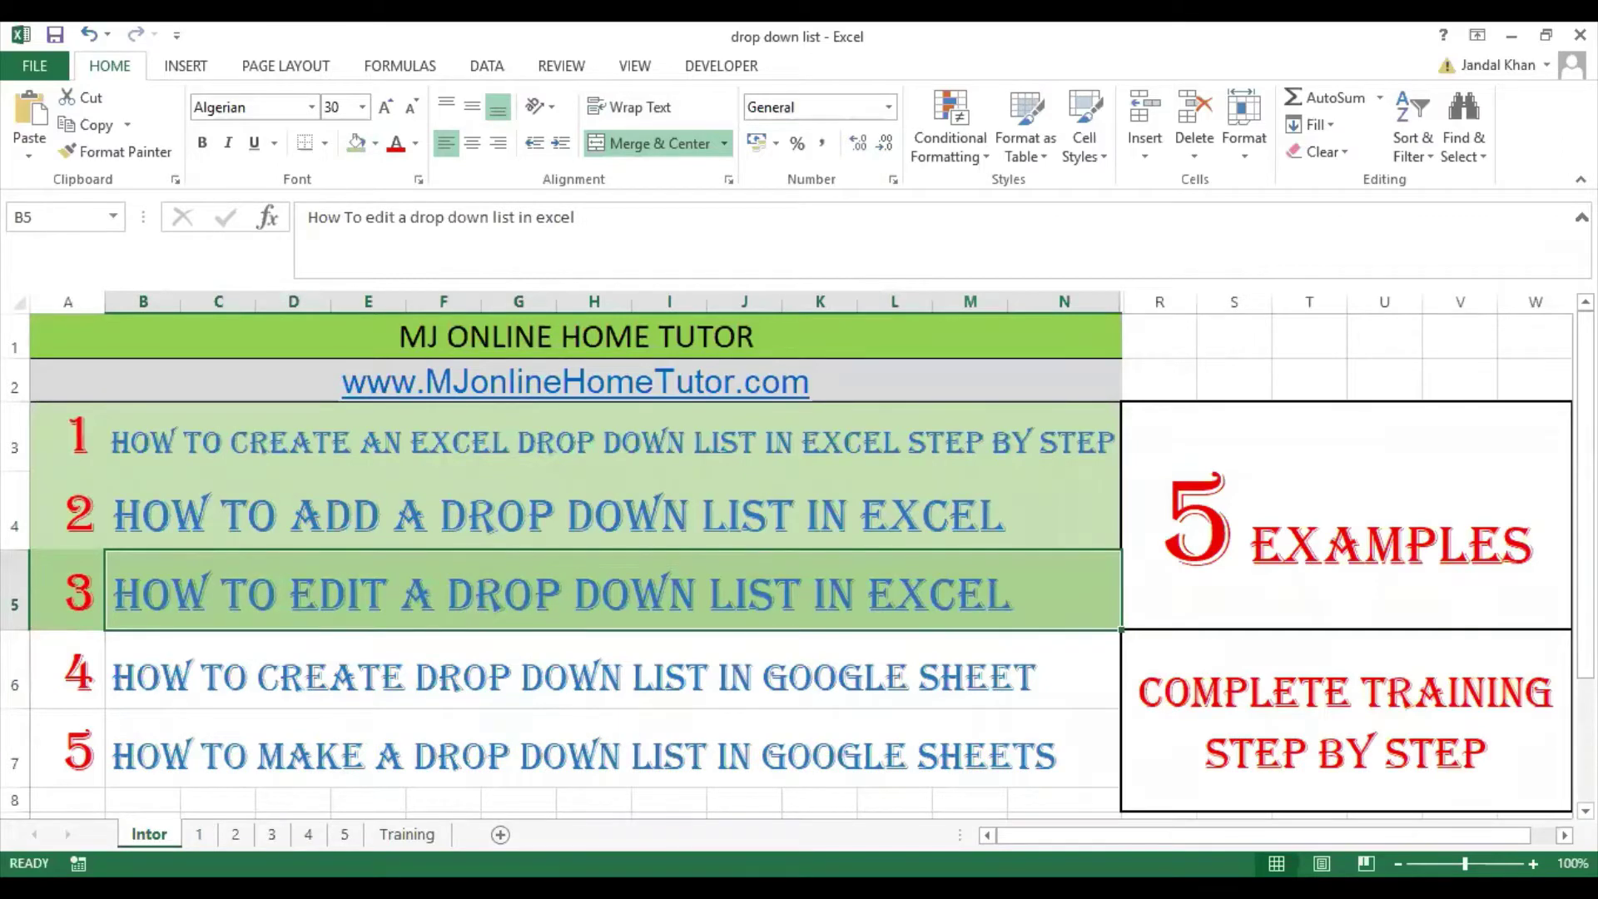
Step: Go to sheet 3 and view the ID choices in the drop-down list of cell E6
{"action": "left_click", "coordinate": [271, 834]}
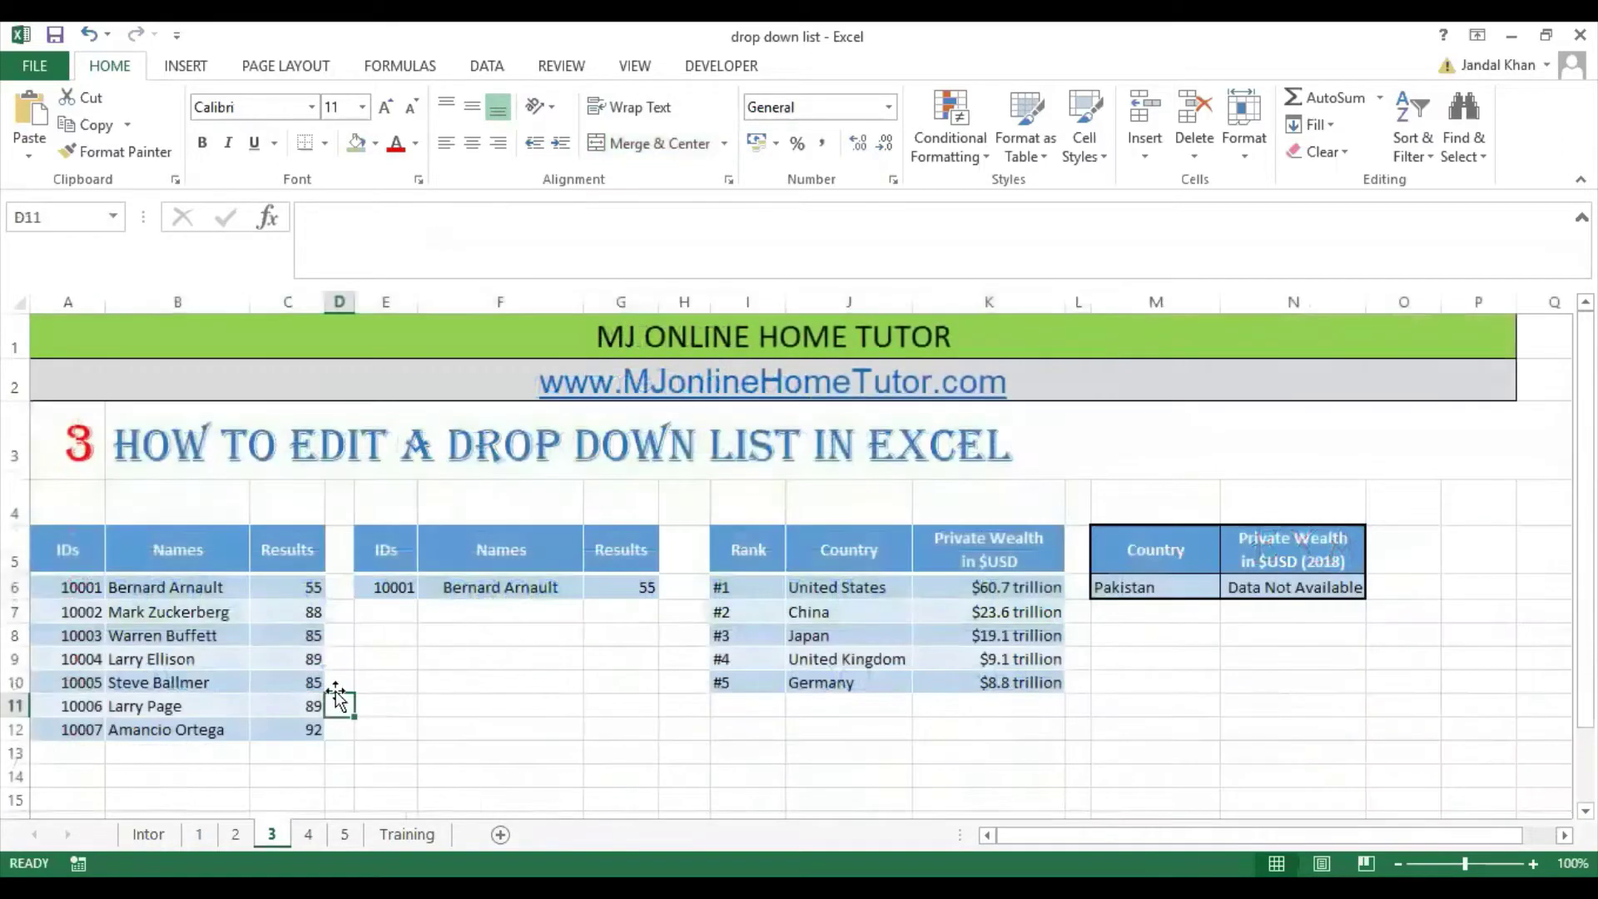
{"action": "left_click", "coordinate": [242, 453]}
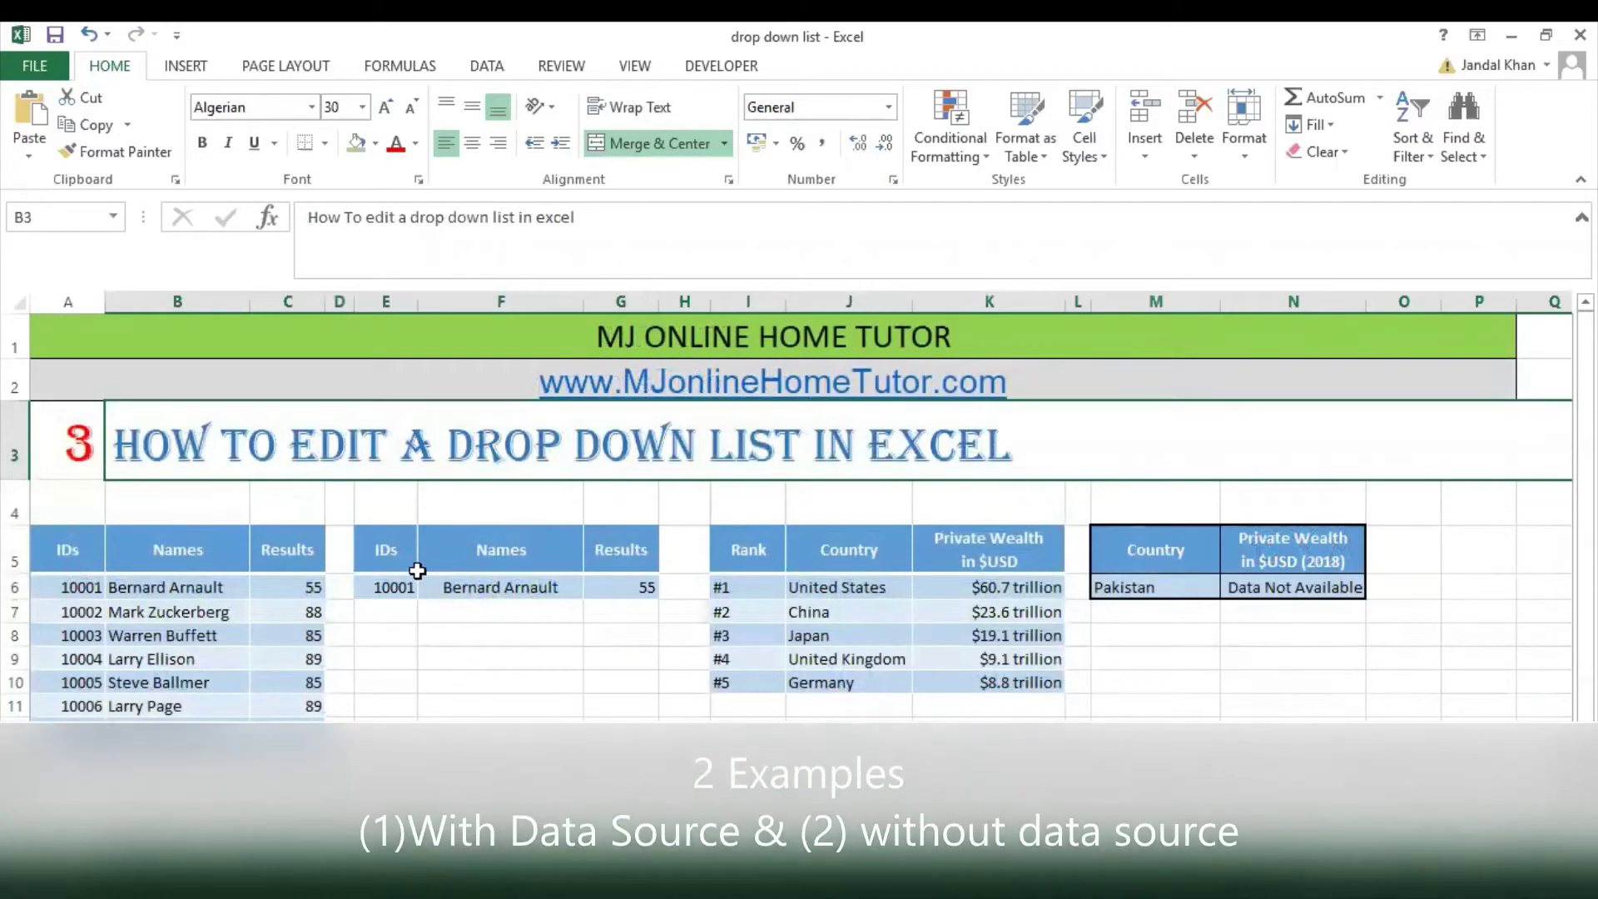
{"action": "left_click", "coordinate": [405, 590]}
{"action": "left_click", "coordinate": [428, 587]}
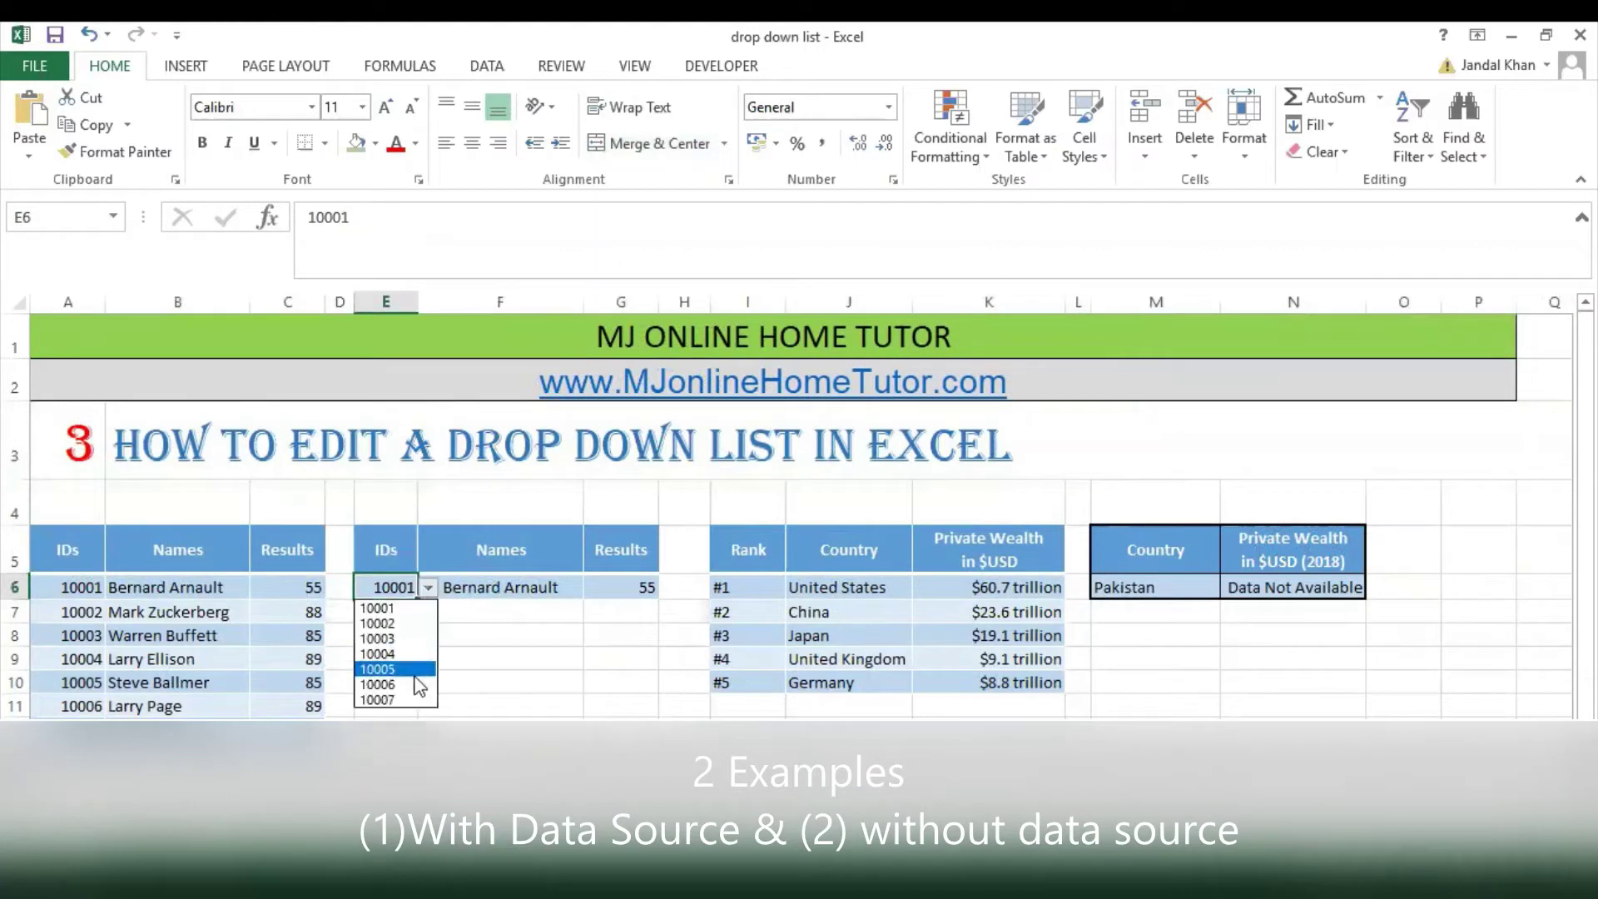
Step: Check the Country drop-down list in cell M6, and highlight the country and name entries in the source tables
{"action": "left_click", "coordinate": [1140, 592]}
{"action": "left_click", "coordinate": [1198, 587]}
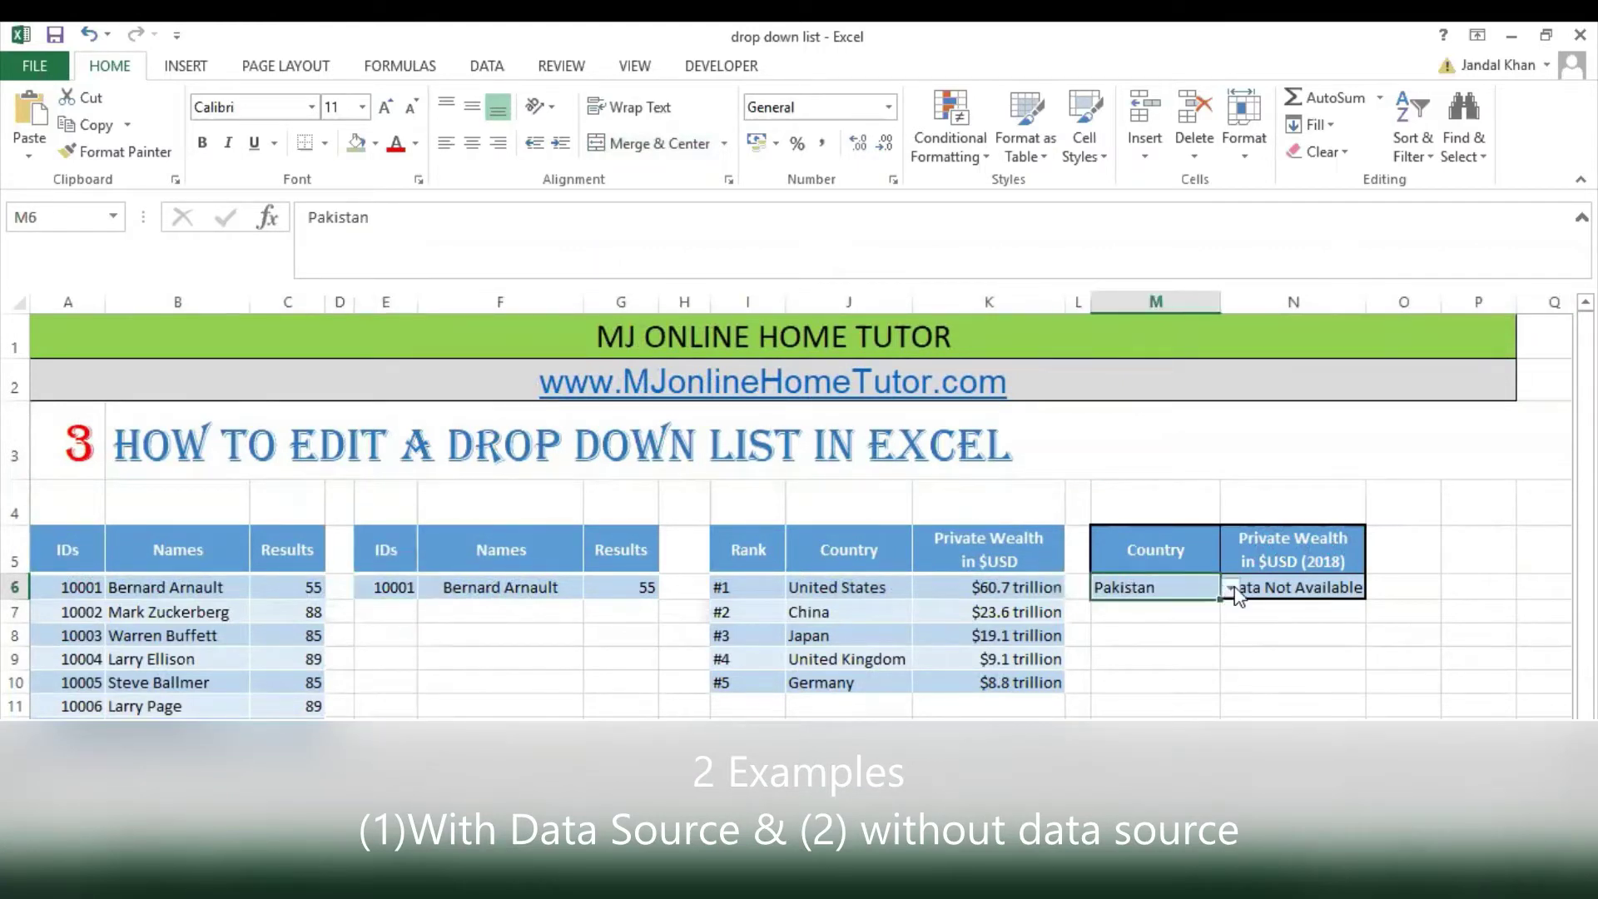
{"action": "left_click", "coordinate": [1230, 588]}
{"action": "left_click", "coordinate": [812, 591]}
{"action": "left_click_drag", "start_coordinate": [812, 591], "coordinate": [824, 679]}
{"action": "left_click_drag", "start_coordinate": [164, 589], "coordinate": [167, 704]}
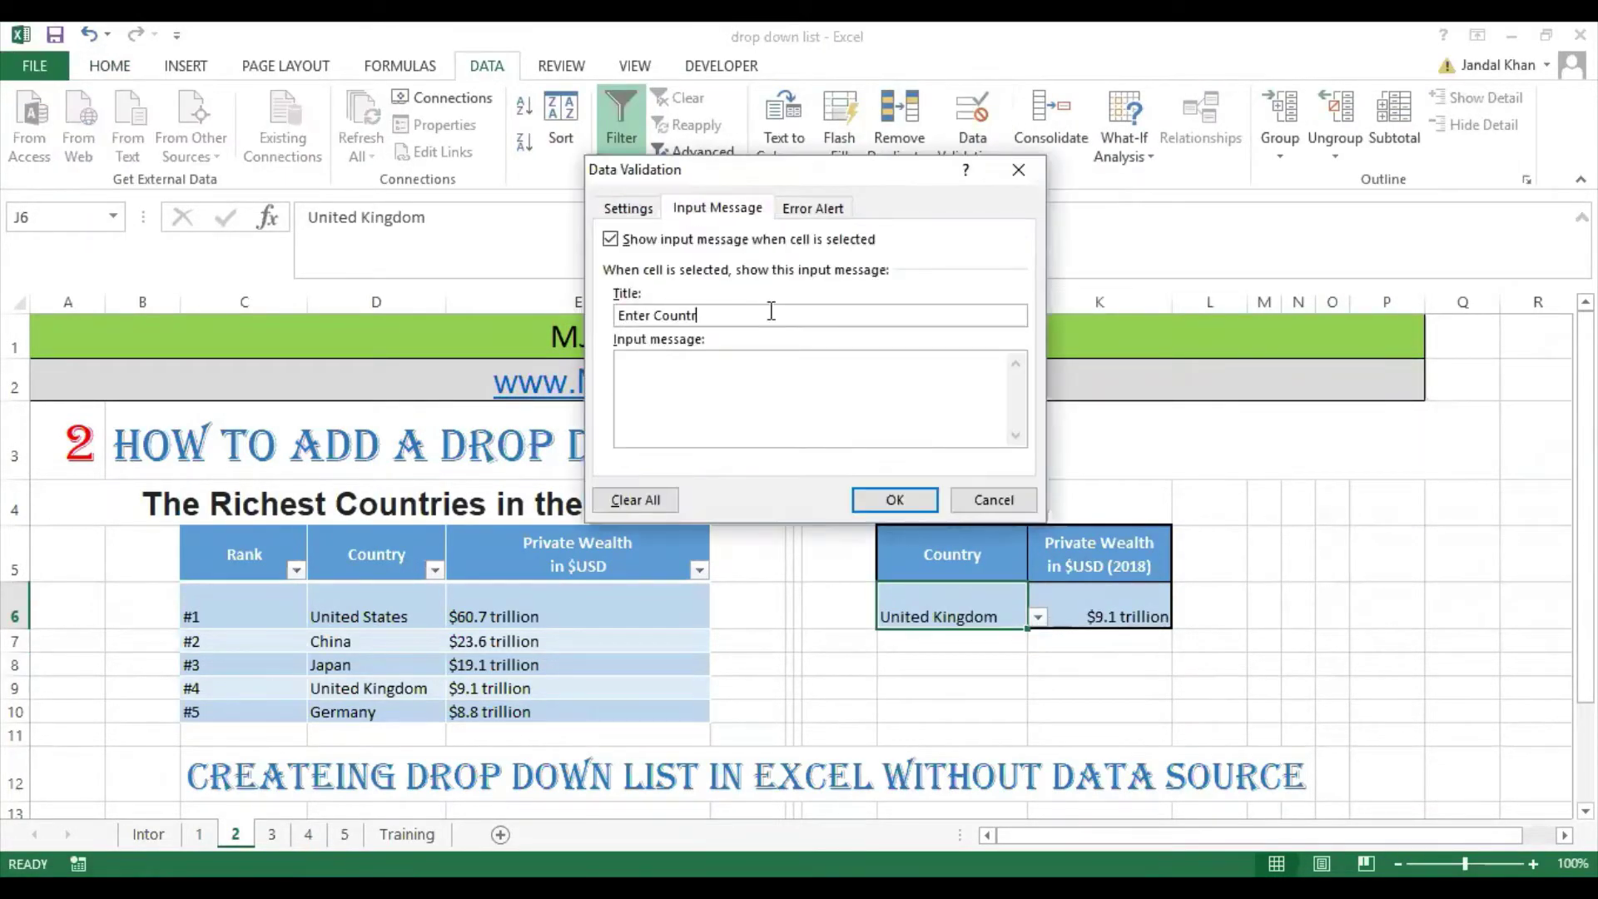
Step: Apply J6's input message and add an Information error alert titled "Enter Correct Data" with the message "Please enter Correct Country Name !"
{"action": "left_click", "coordinate": [895, 500]}
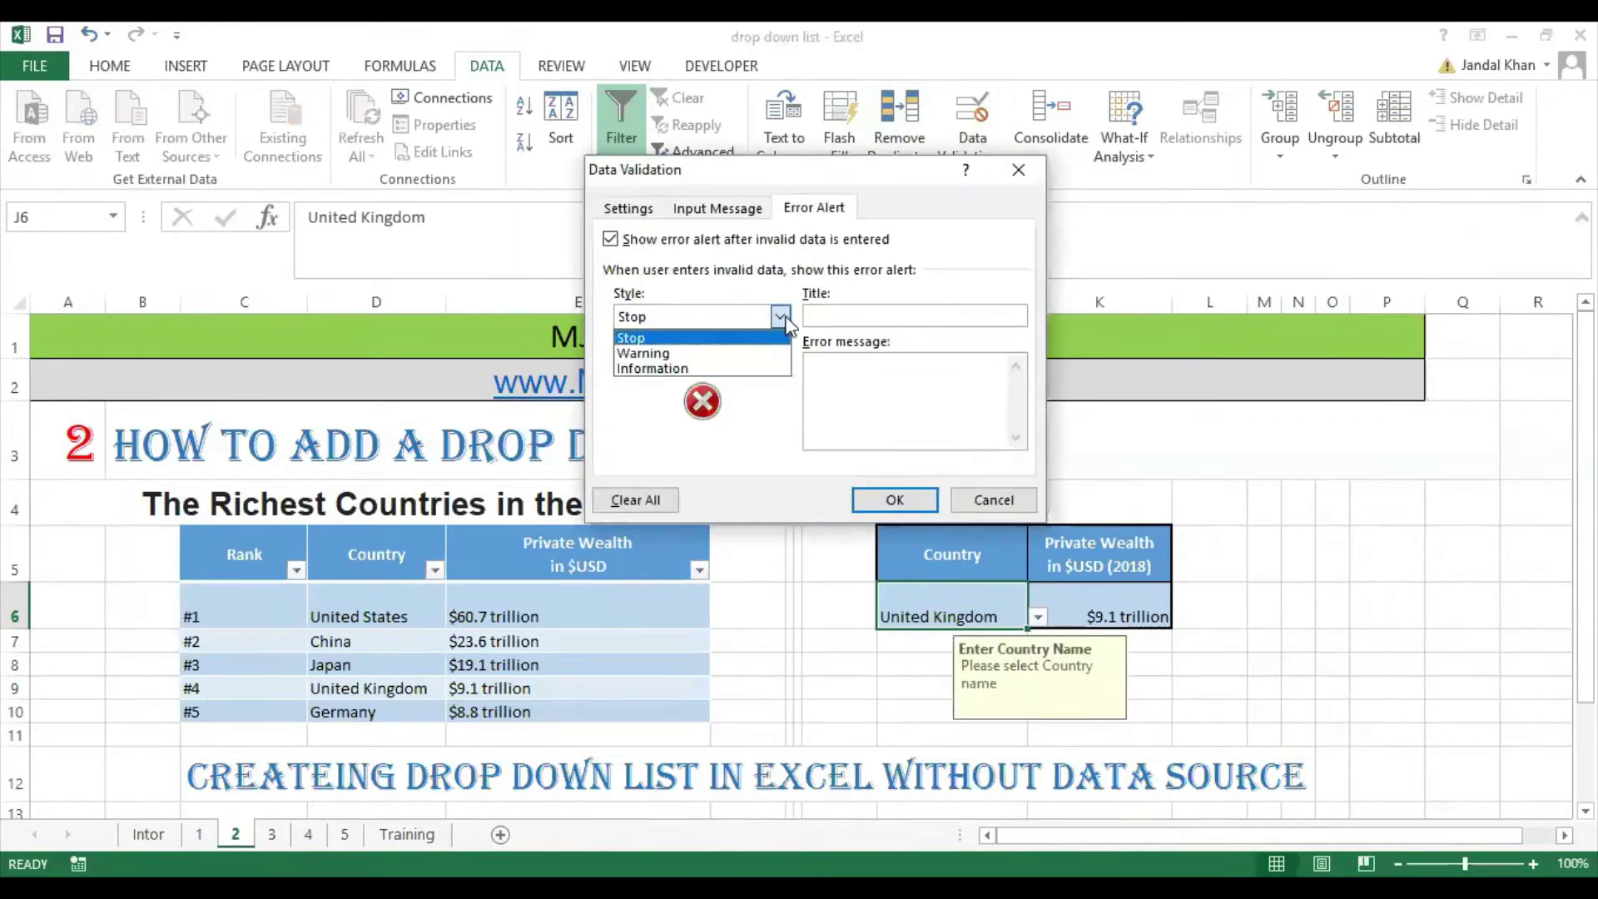
{"action": "left_click", "coordinate": [661, 371]}
{"action": "left_click", "coordinate": [836, 314]}
{"action": "type", "text": "Enter Correct Data"}
{"action": "key", "text": "Tab"}
{"action": "type", "text": "Please enter Correct Country Name !"}
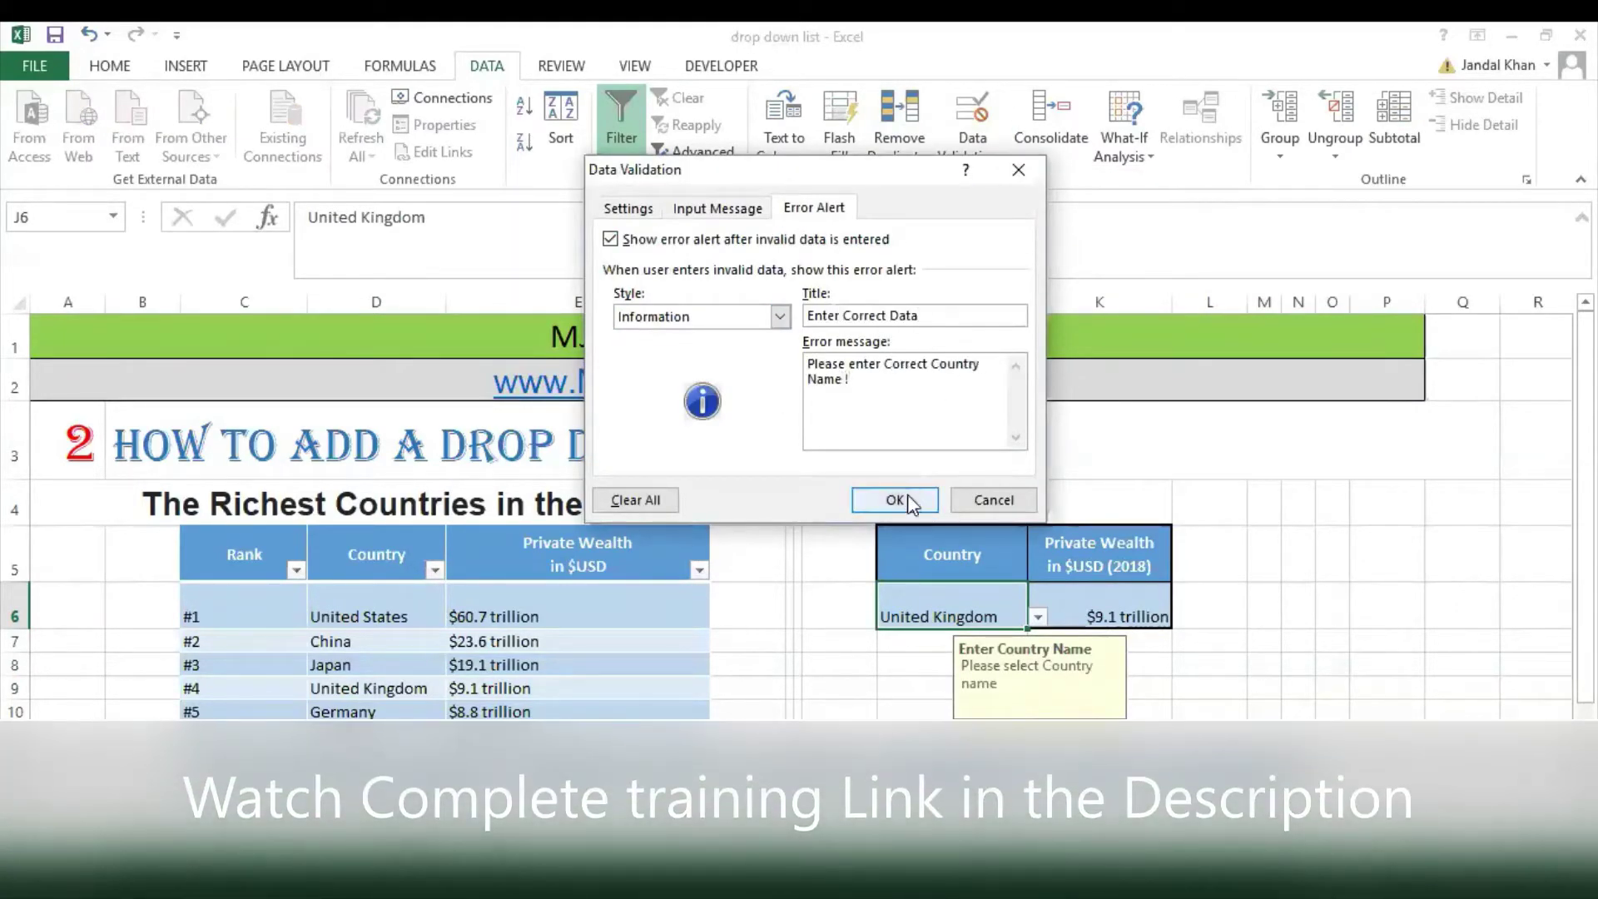
{"action": "left_click", "coordinate": [894, 500]}
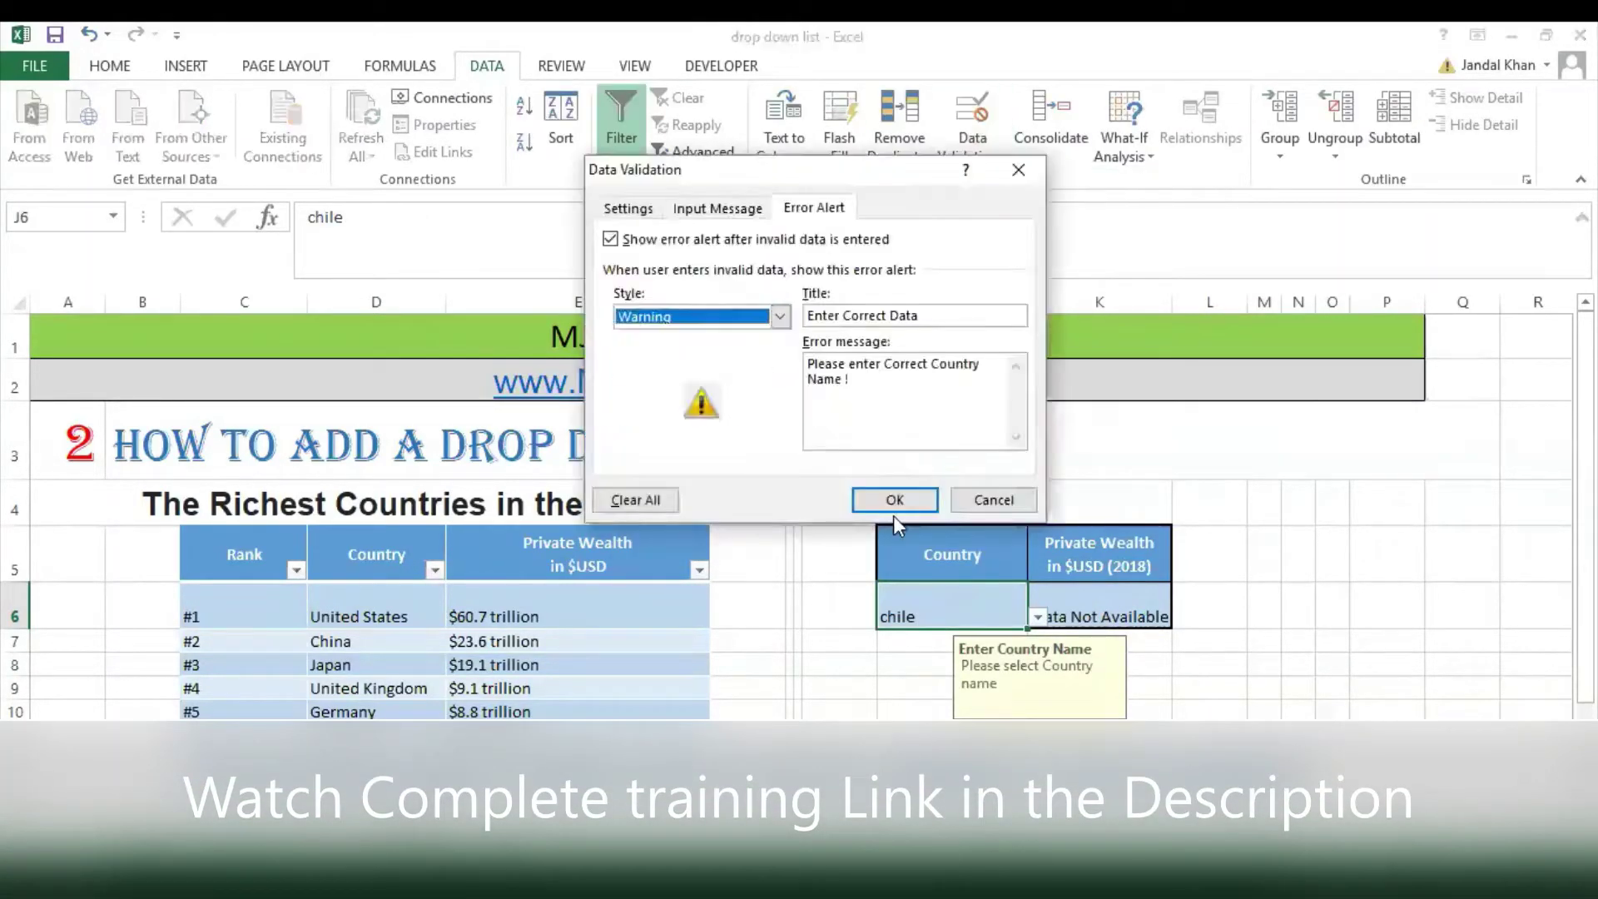
{"action": "left_click", "coordinate": [894, 500]}
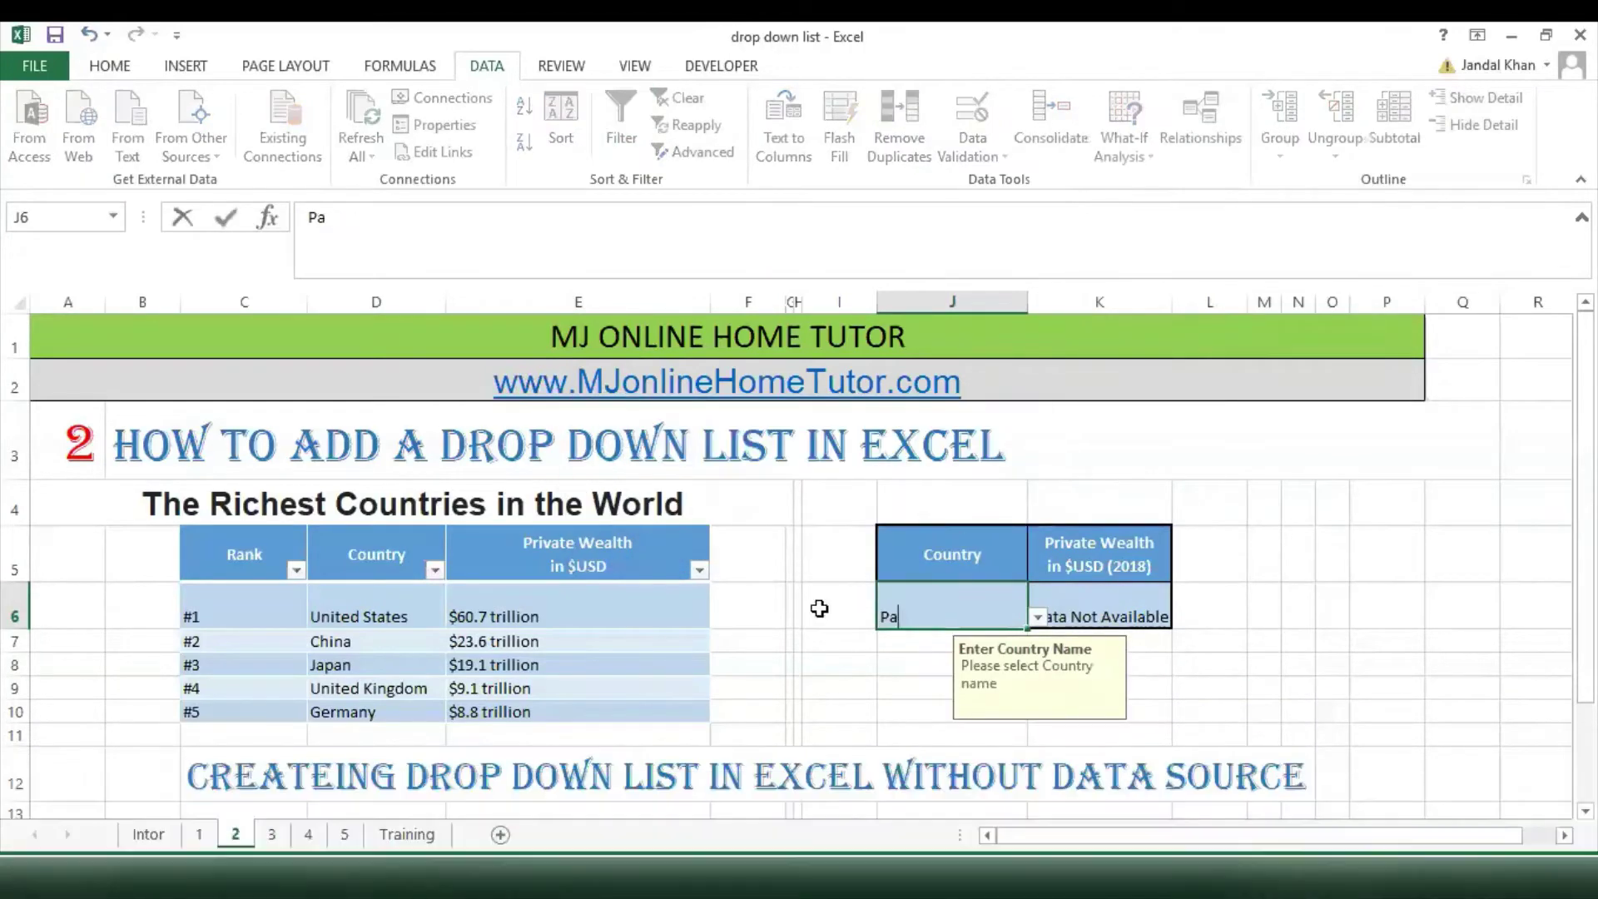
Step: Enter Pakistan as the country on sheet 2, and select the IDs in the source table on sheet 3
{"action": "type", "text": "kistan"}
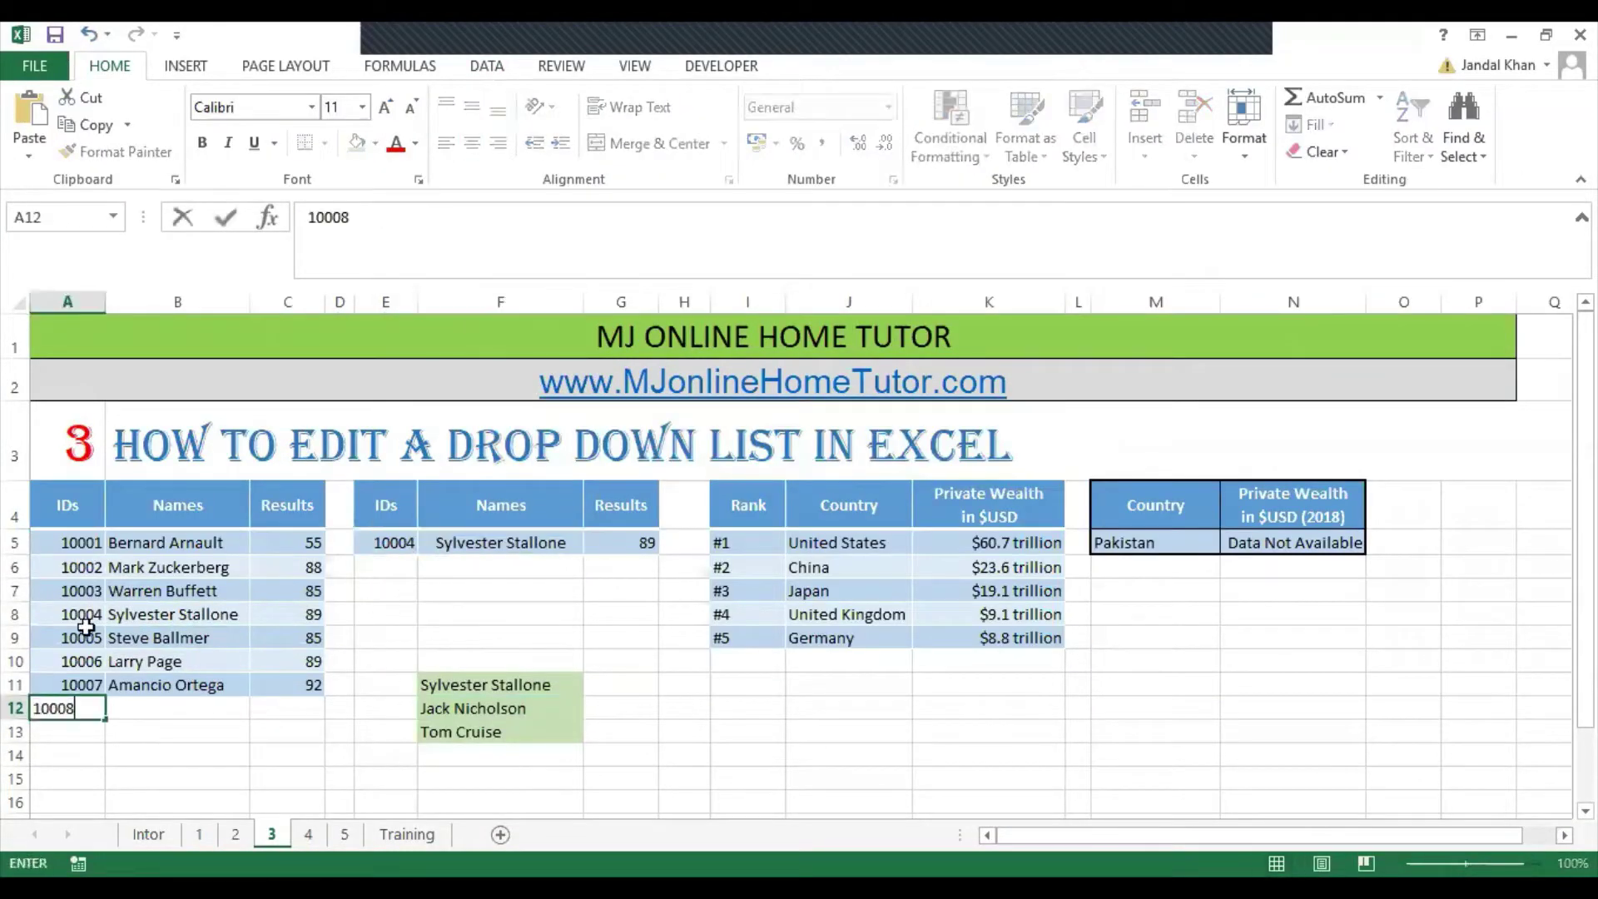
{"action": "key", "text": "Return"}
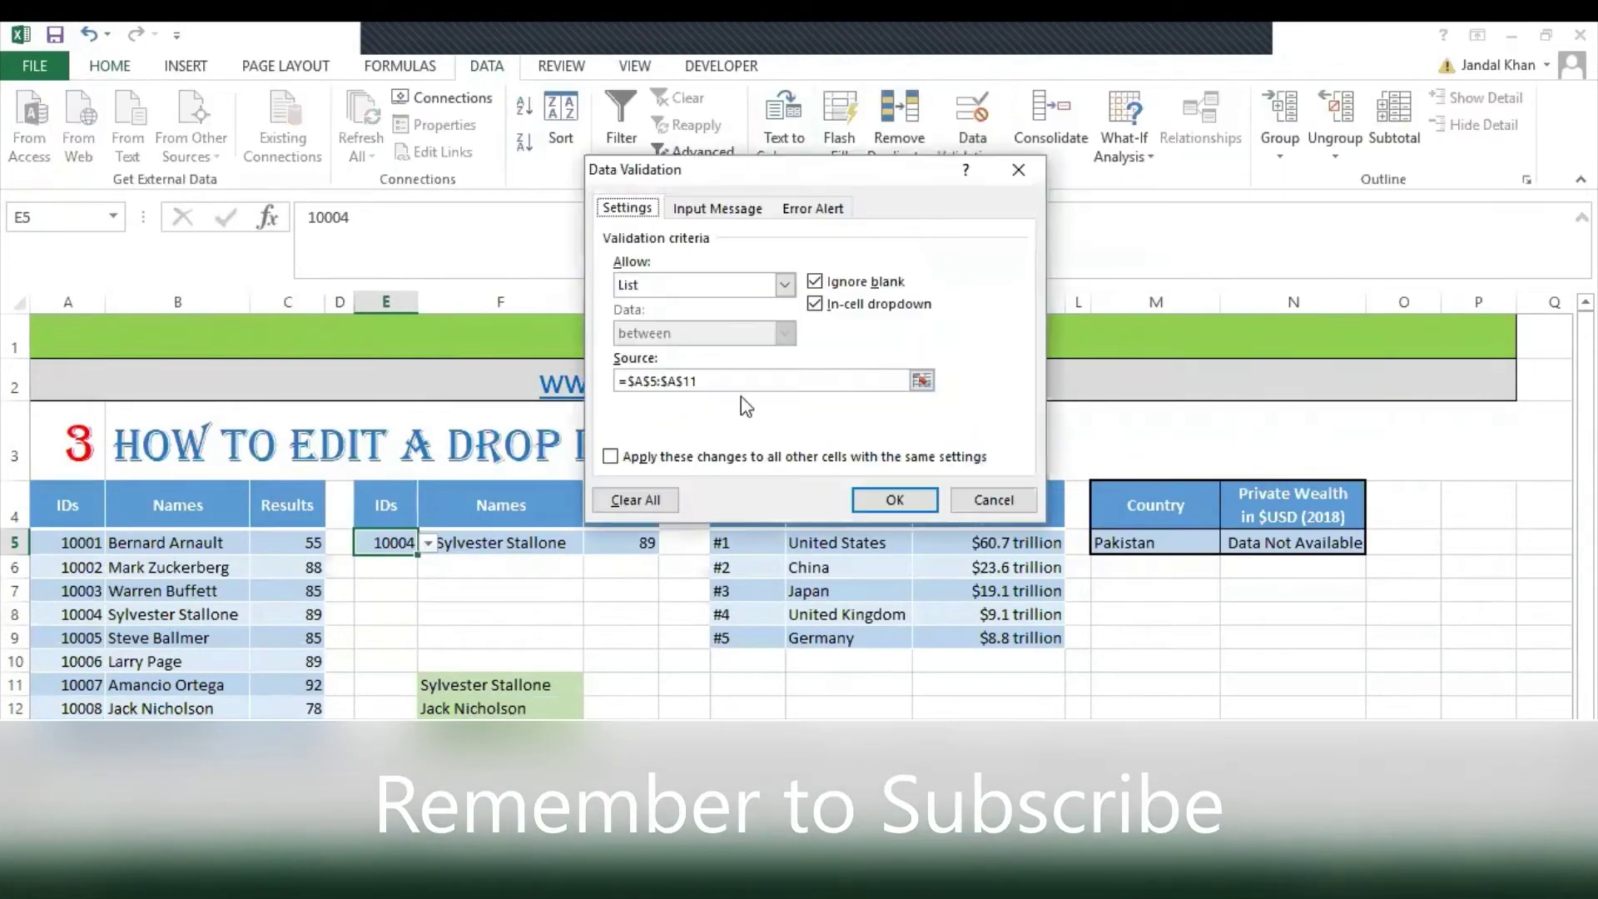
{"action": "left_click_drag", "start_coordinate": [66, 542], "coordinate": [67, 707]}
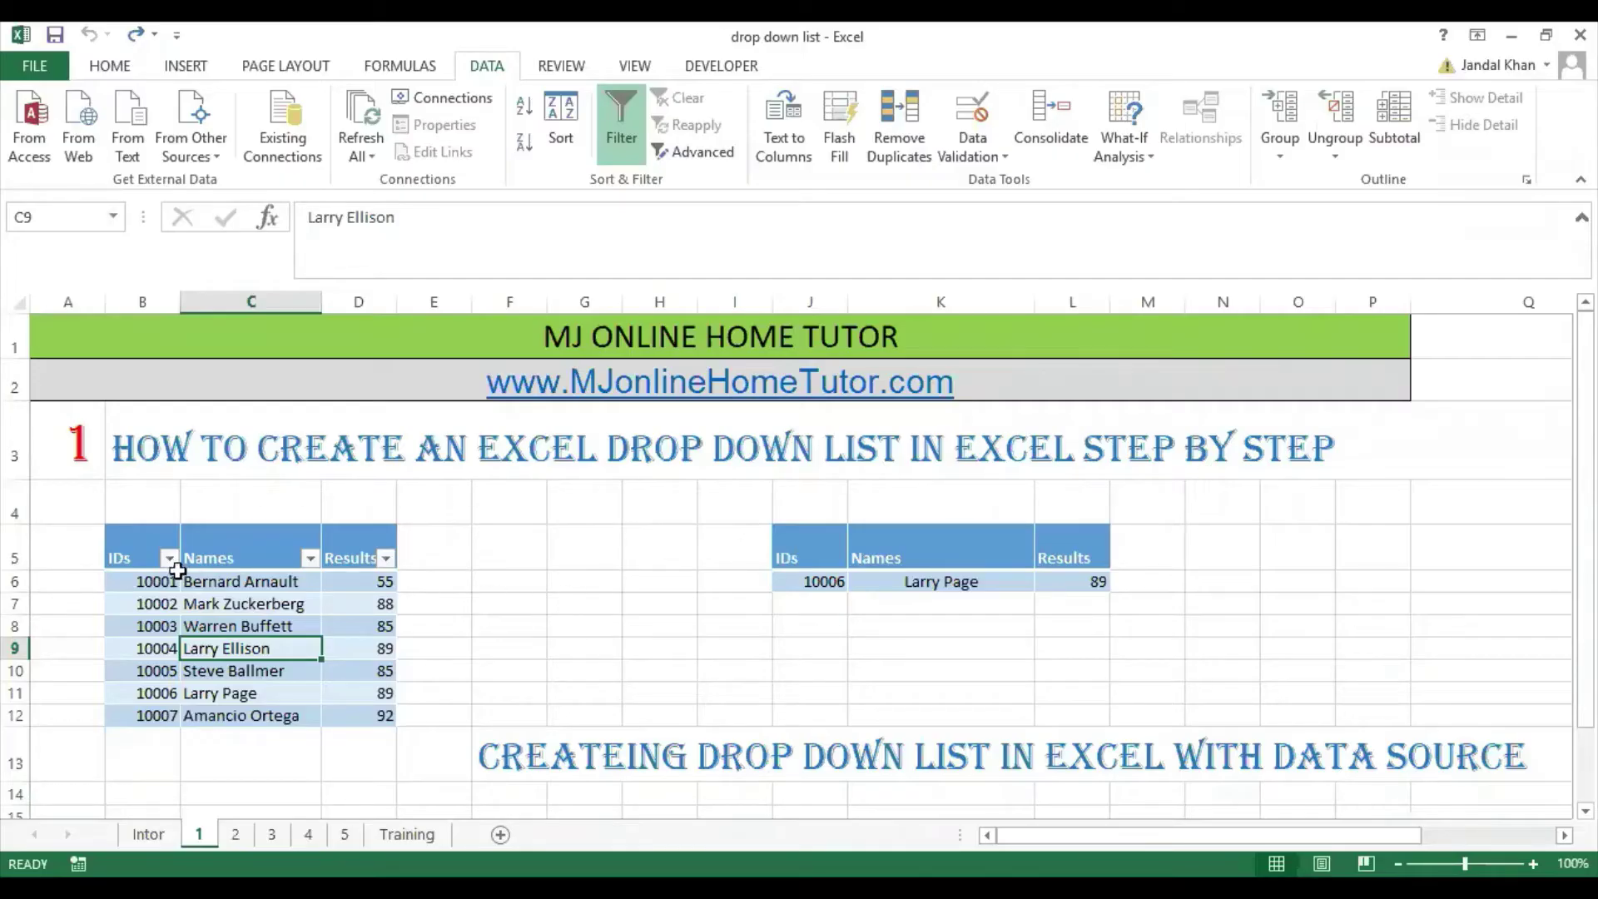
Step: On sheet 1, set the ID in J6 to 10004 and 10002 in turn, comparing each lookup with its source row
{"action": "left_click", "coordinate": [170, 558]}
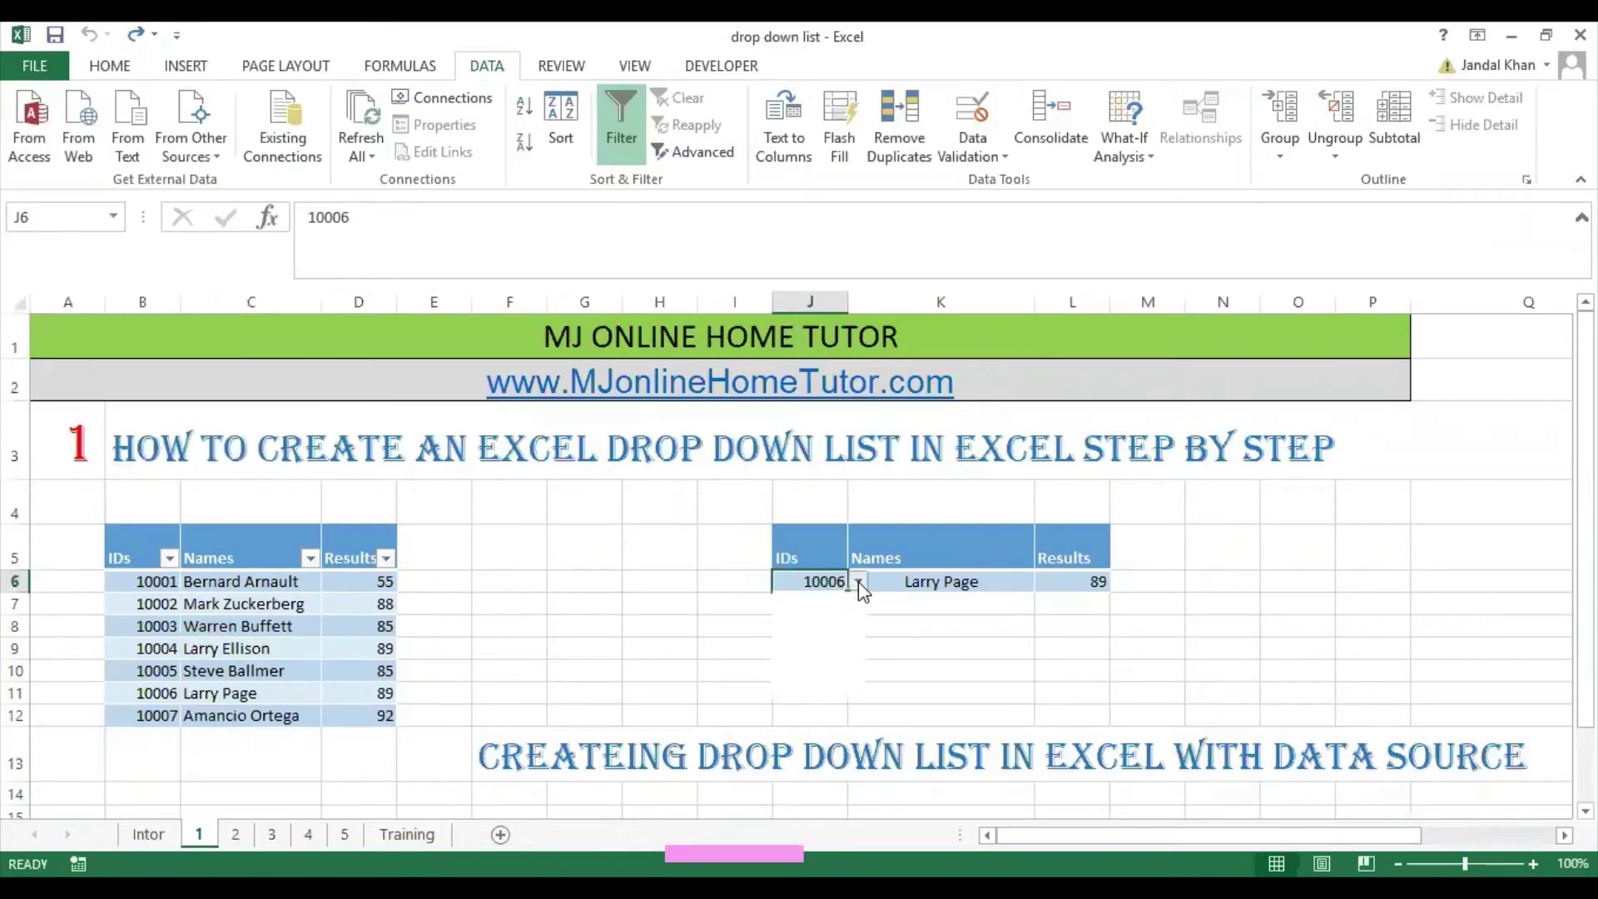
{"action": "left_click_drag", "start_coordinate": [158, 648], "coordinate": [410, 654]}
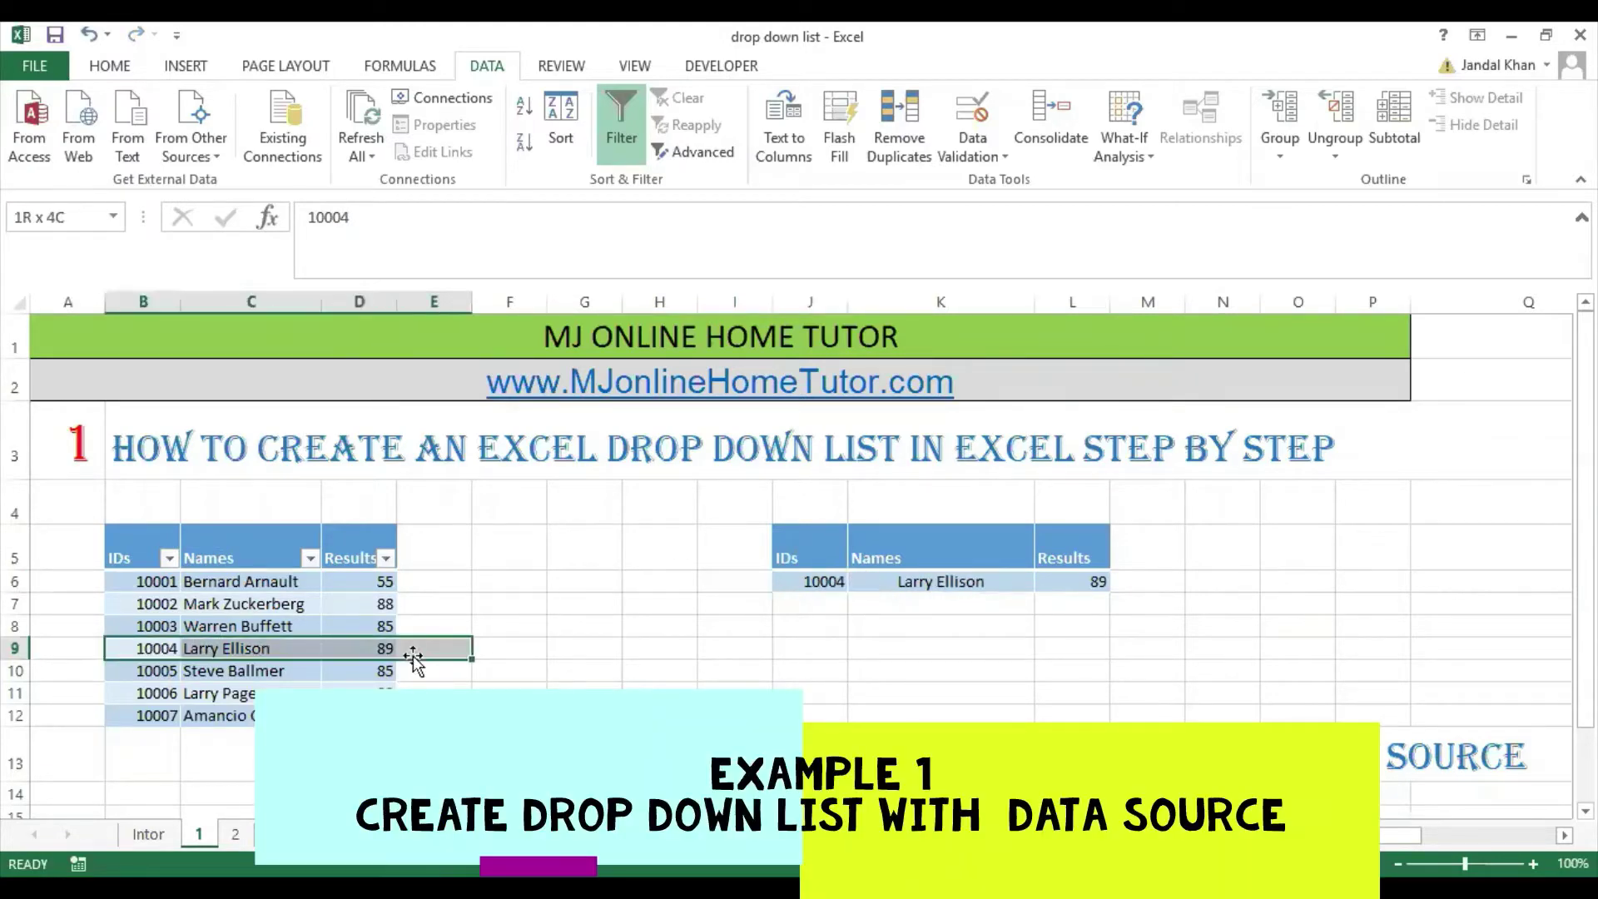
{"action": "left_click", "coordinate": [832, 582]}
{"action": "left_click", "coordinate": [858, 581]}
{"action": "left_click", "coordinate": [812, 619]}
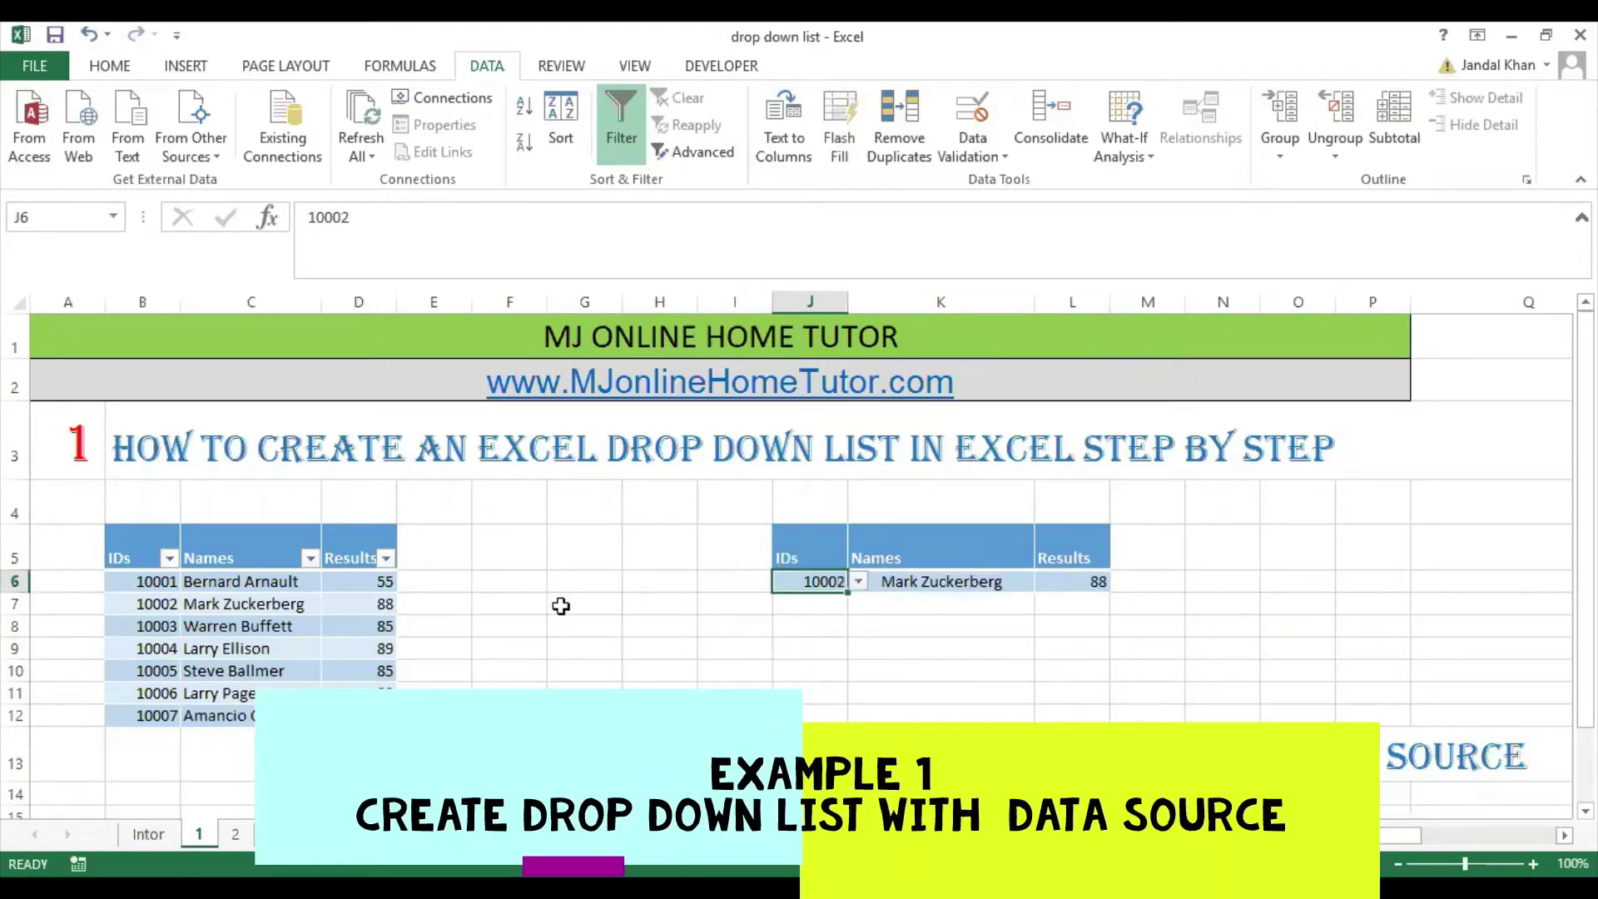
{"action": "left_click", "coordinate": [911, 590]}
{"action": "left_click_drag", "start_coordinate": [164, 607], "coordinate": [357, 606]}
{"action": "left_click", "coordinate": [584, 605]}
{"action": "left_click", "coordinate": [810, 561]}
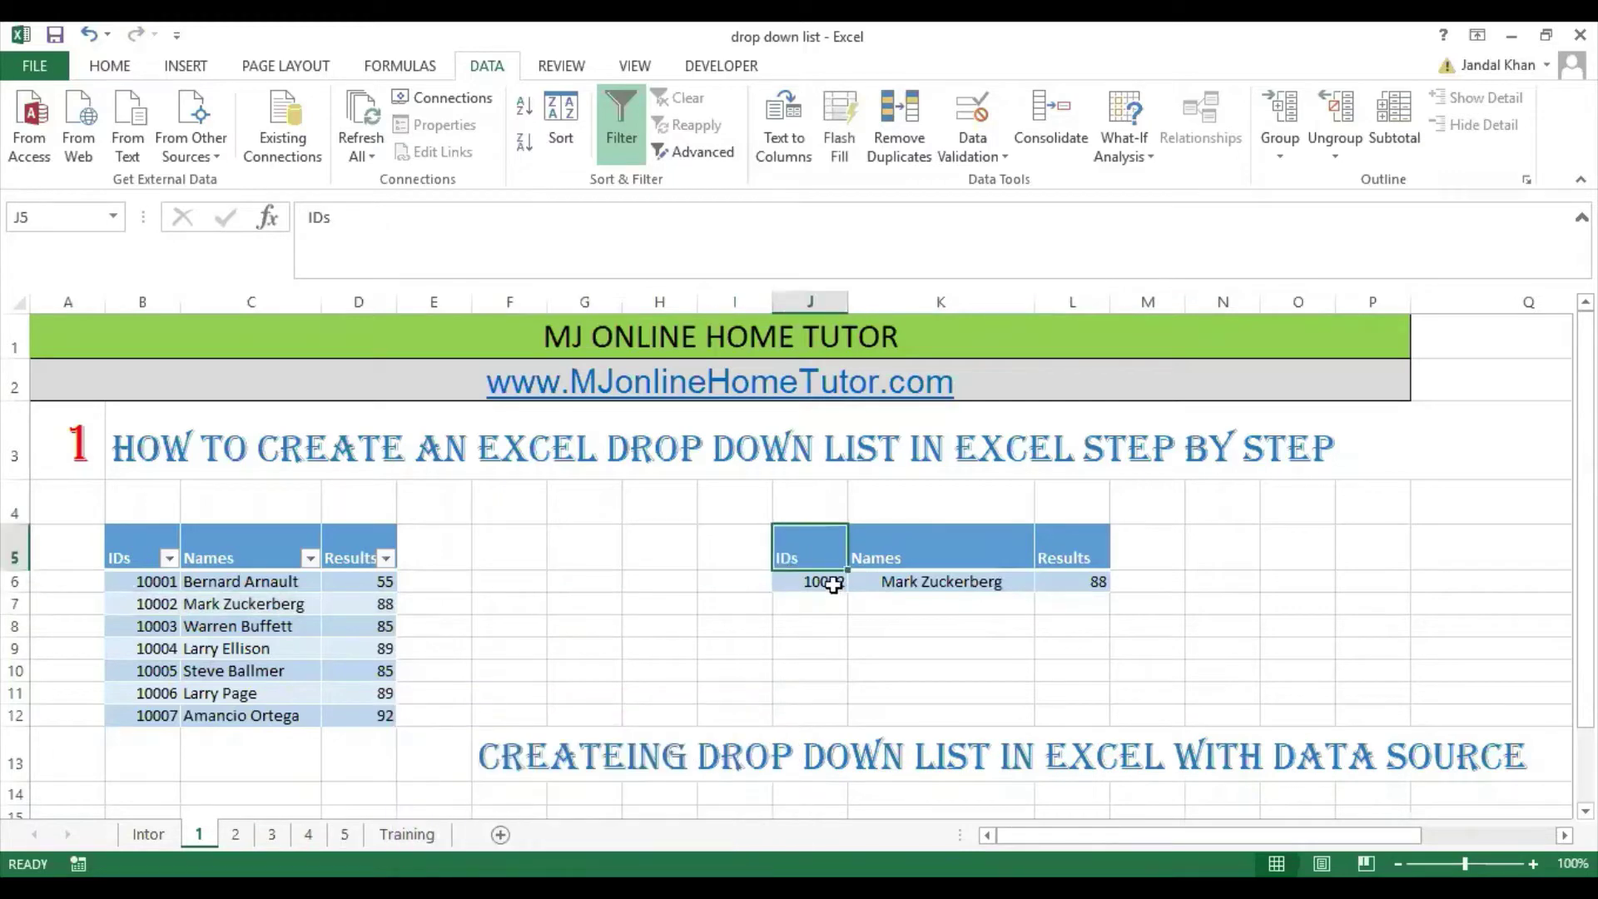
Step: Choose the first ID from the drop-down list in cell J6
{"action": "left_click", "coordinate": [833, 585]}
{"action": "left_click", "coordinate": [856, 582]}
{"action": "left_click", "coordinate": [814, 607]}
{"action": "left_click", "coordinate": [585, 604]}
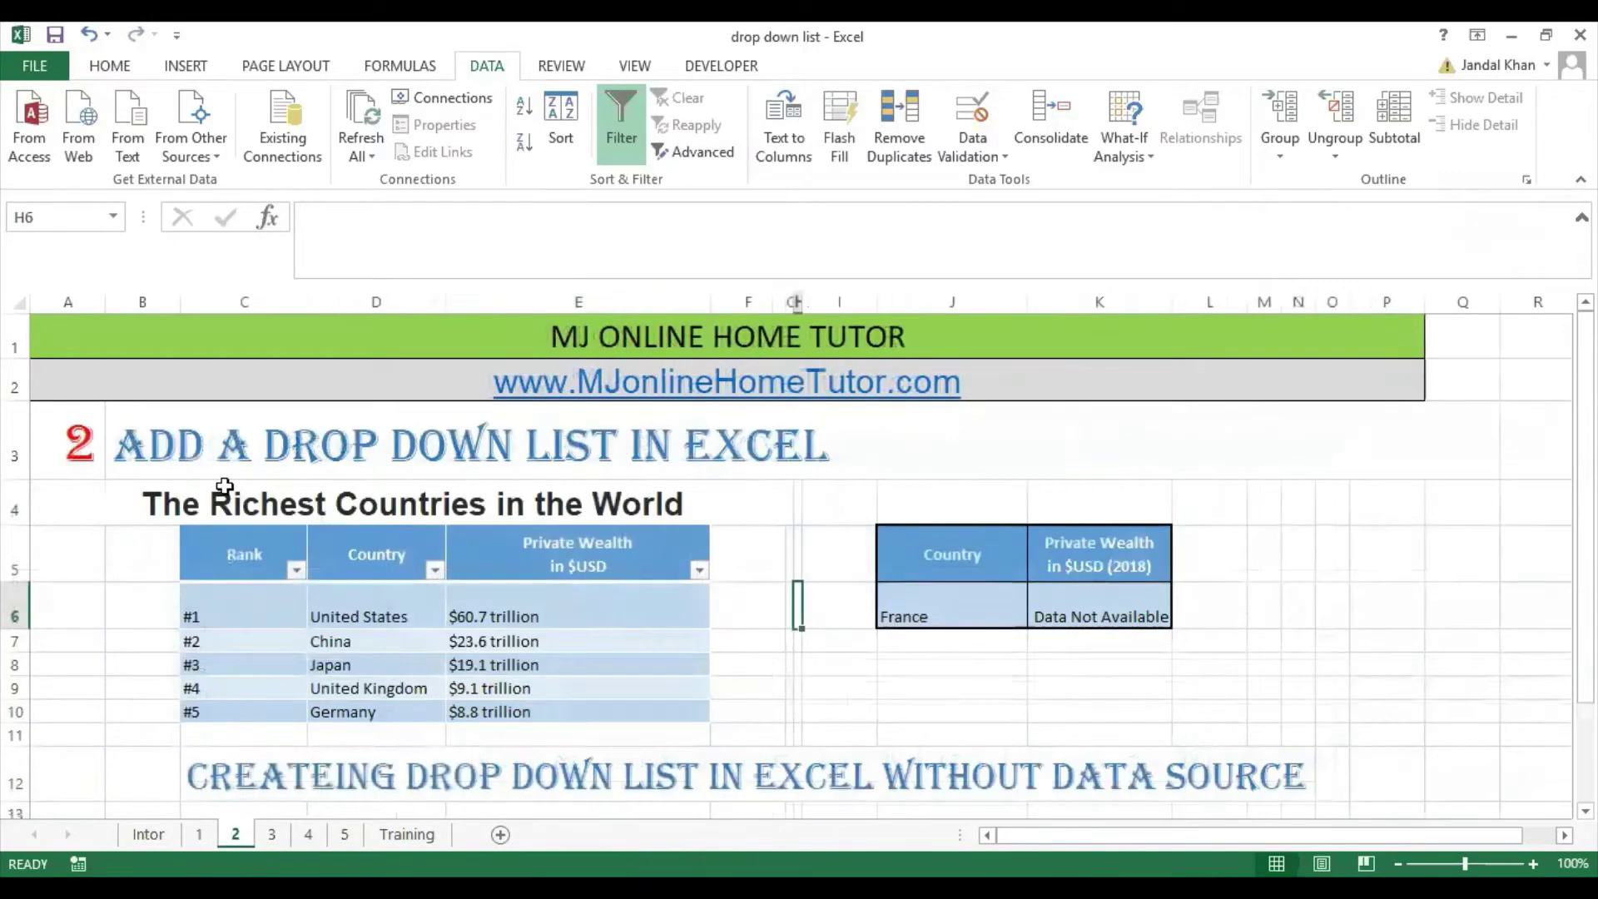
Step: On sheet 2, choose Pakistan as the country in J6 and check the wealth lookup in K6 against the source table
{"action": "left_click", "coordinate": [374, 641]}
{"action": "left_click", "coordinate": [891, 613]}
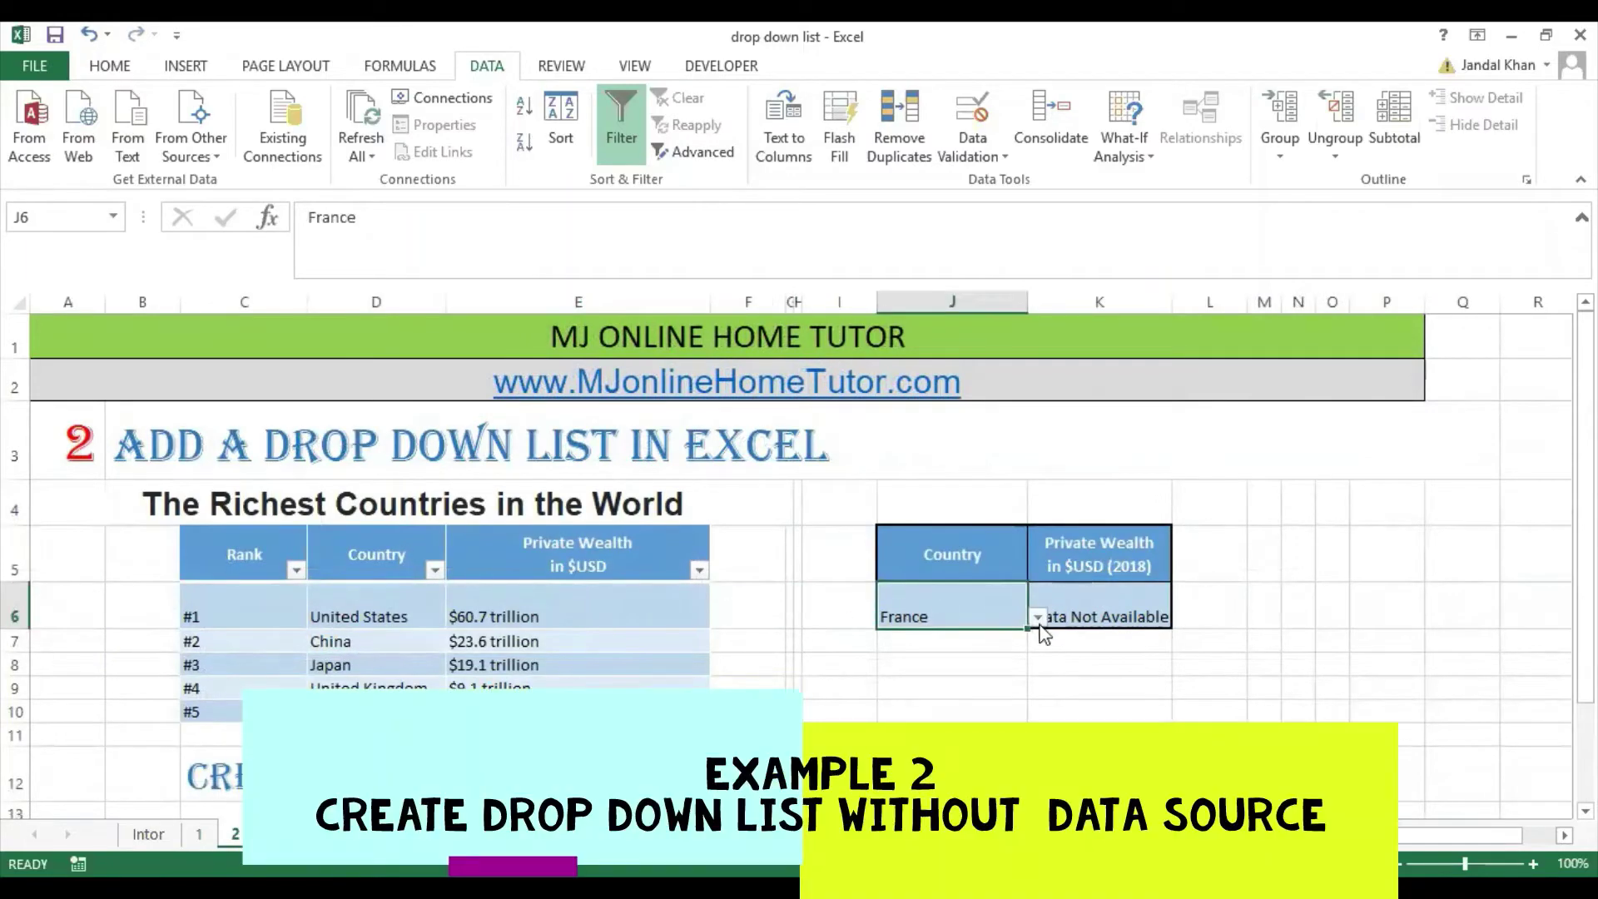
{"action": "left_click", "coordinate": [1038, 617]}
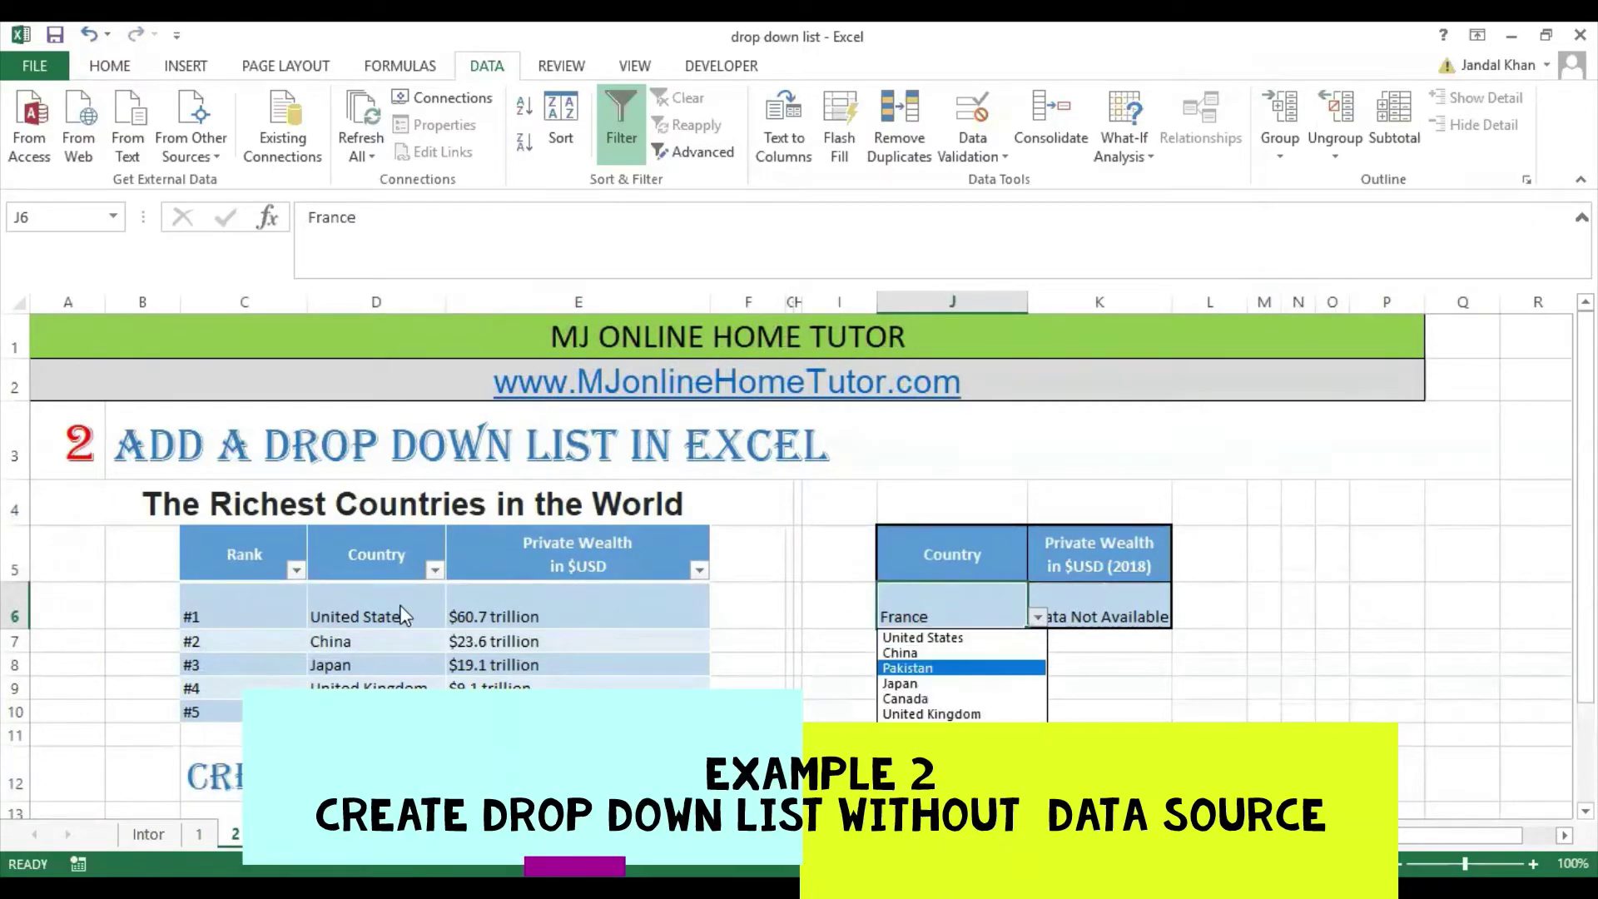
{"action": "left_click", "coordinate": [907, 698]}
{"action": "left_click", "coordinate": [1087, 623]}
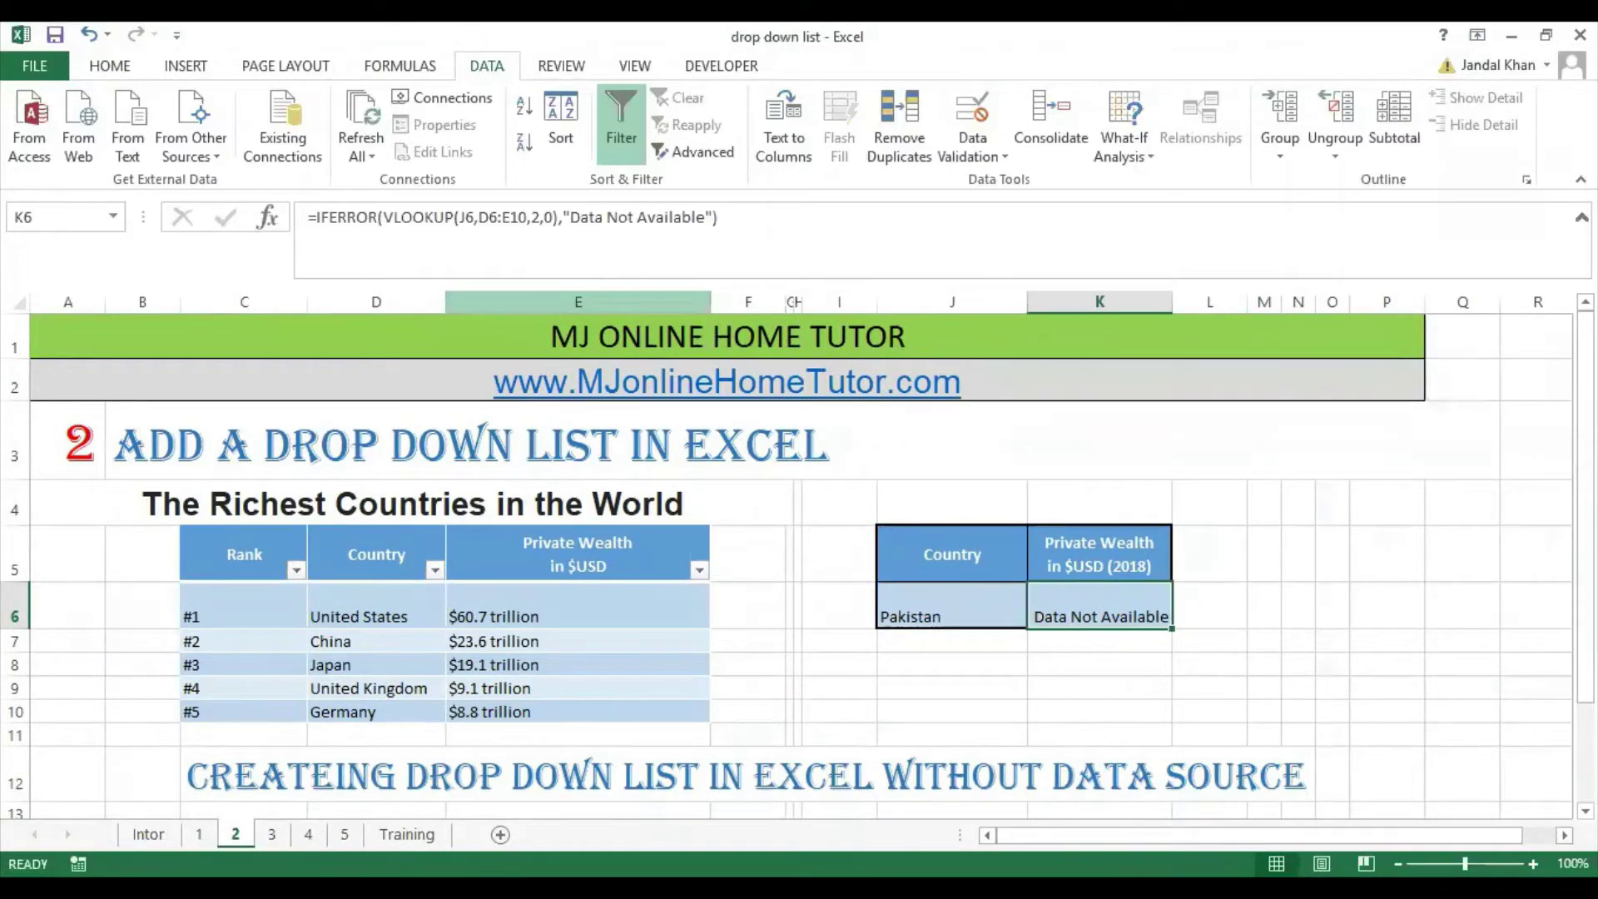
{"action": "left_click_drag", "start_coordinate": [260, 575], "coordinate": [582, 712]}
{"action": "left_click", "coordinate": [838, 642]}
Step: On sheet 3, set the ID in E6 to 10001 and inspect the name lookup formula in F6
{"action": "left_click", "coordinate": [279, 835]}
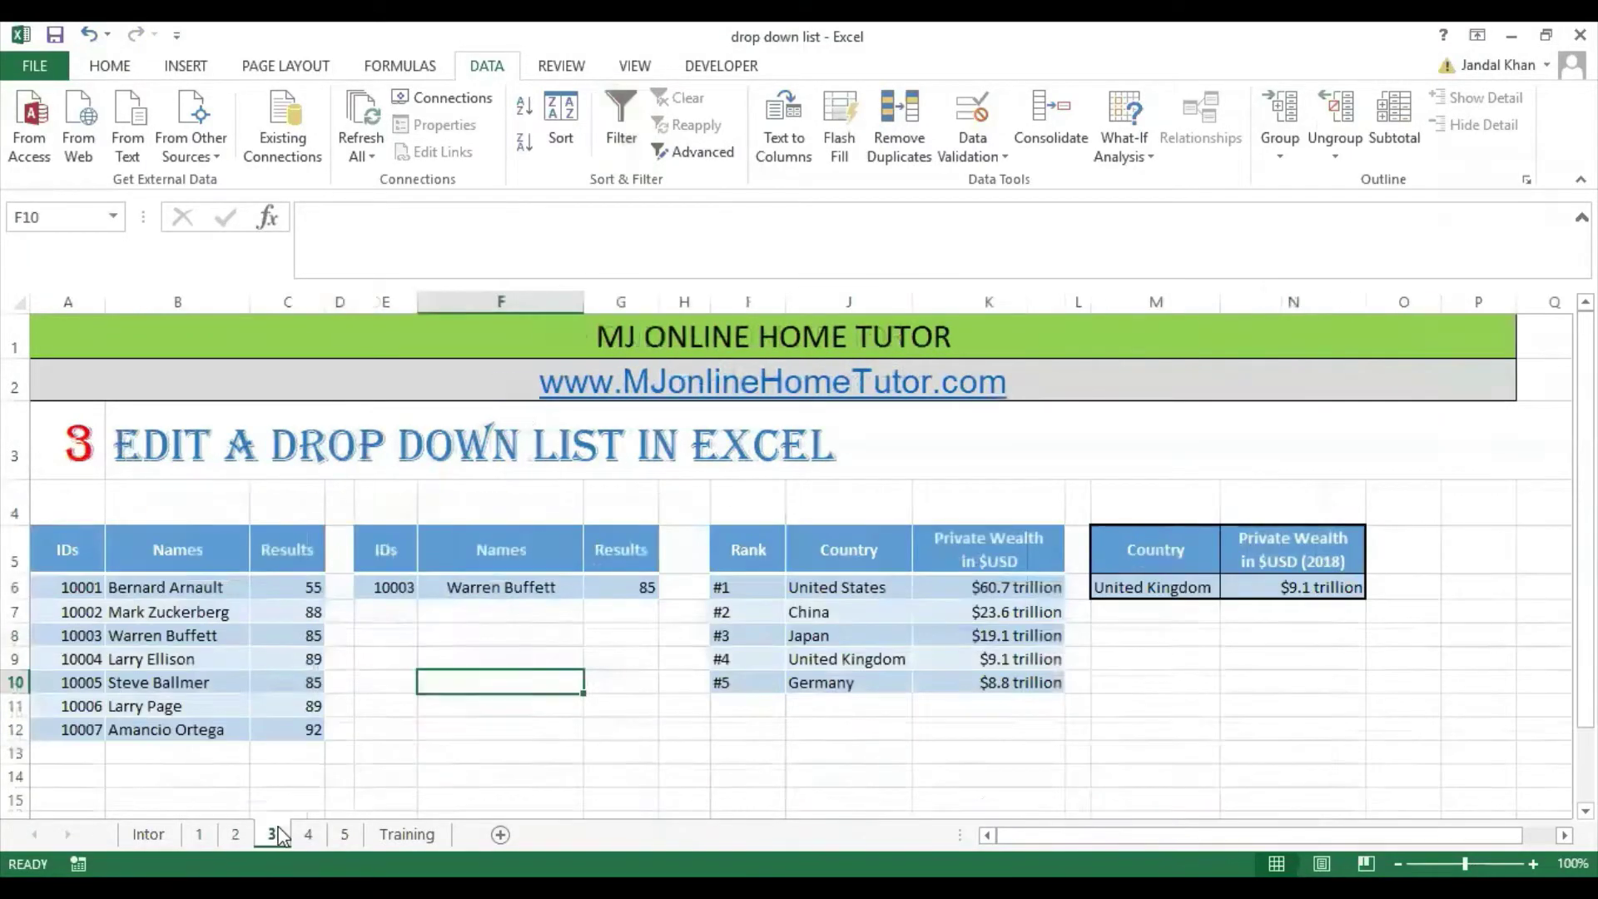
{"action": "left_click", "coordinate": [109, 547]}
{"action": "left_click", "coordinate": [387, 587]}
{"action": "left_click", "coordinate": [428, 588]}
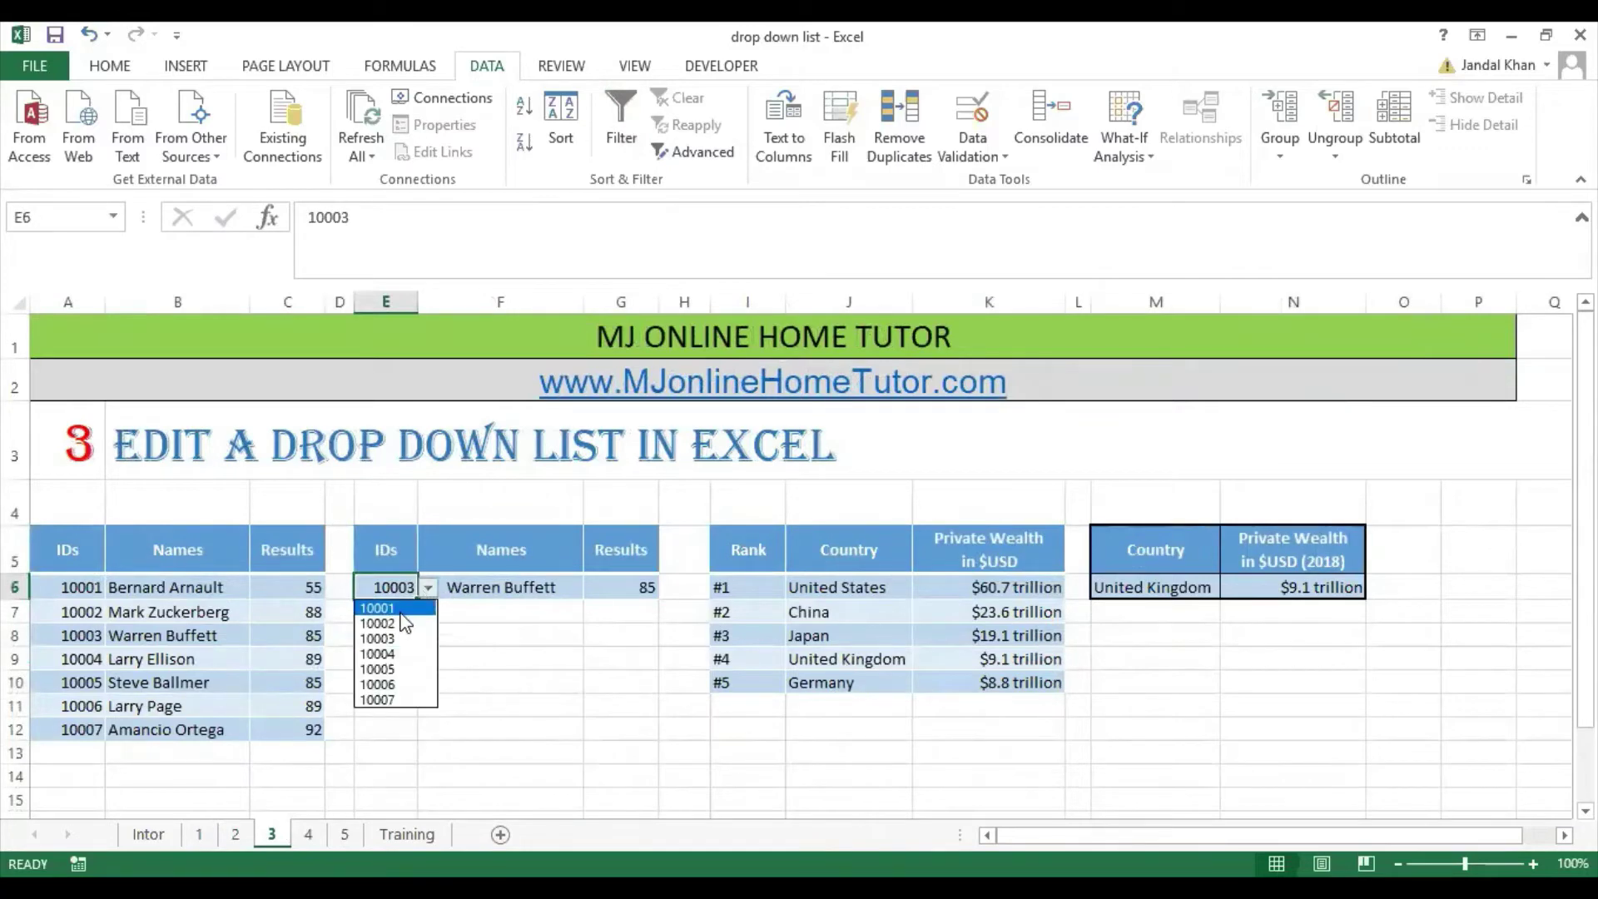
{"action": "left_click", "coordinate": [390, 616]}
{"action": "left_click", "coordinate": [510, 590]}
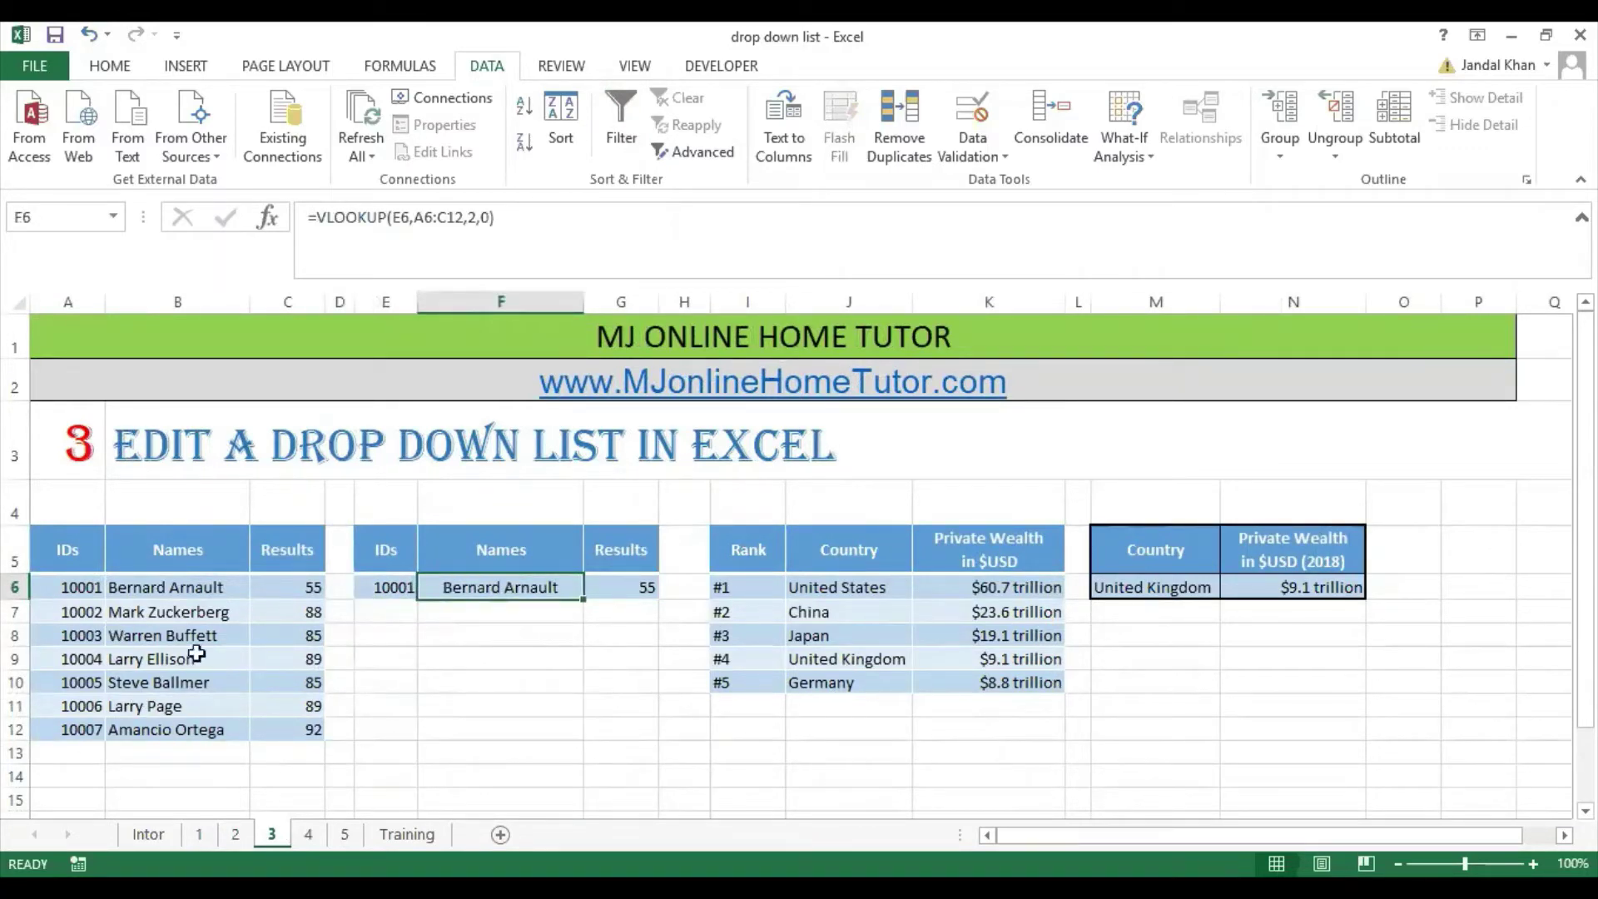
Step: Choose Pakistan from the Country drop-down list in cell M6
{"action": "left_click", "coordinate": [823, 605]}
{"action": "left_click", "coordinate": [1201, 587]}
{"action": "left_click", "coordinate": [1230, 588]}
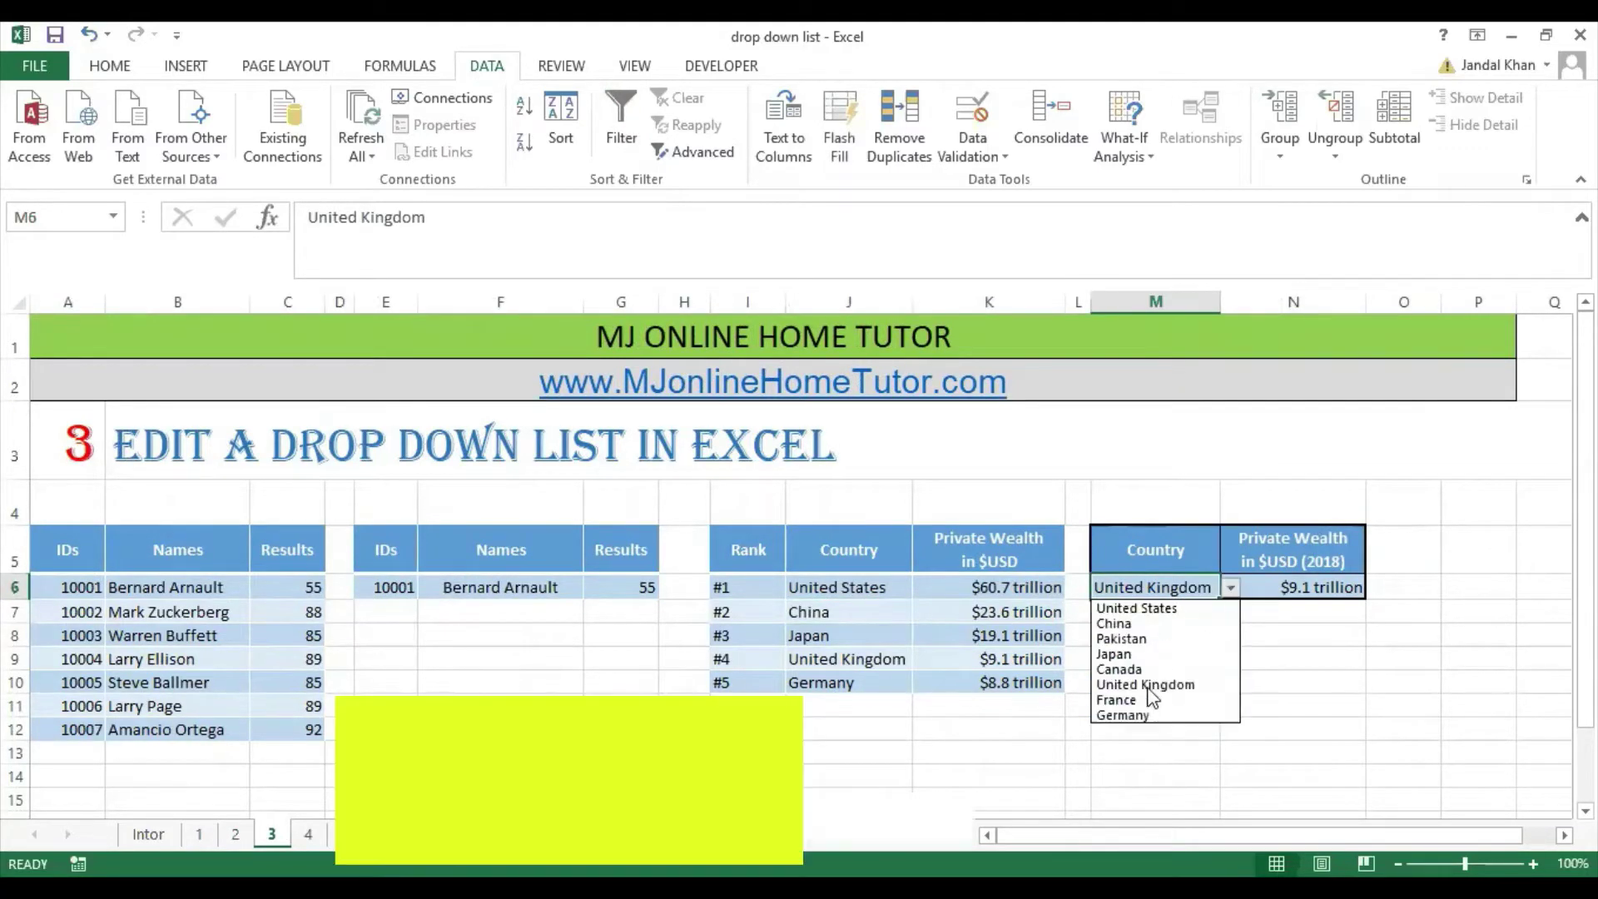
{"action": "left_click", "coordinate": [1121, 638]}
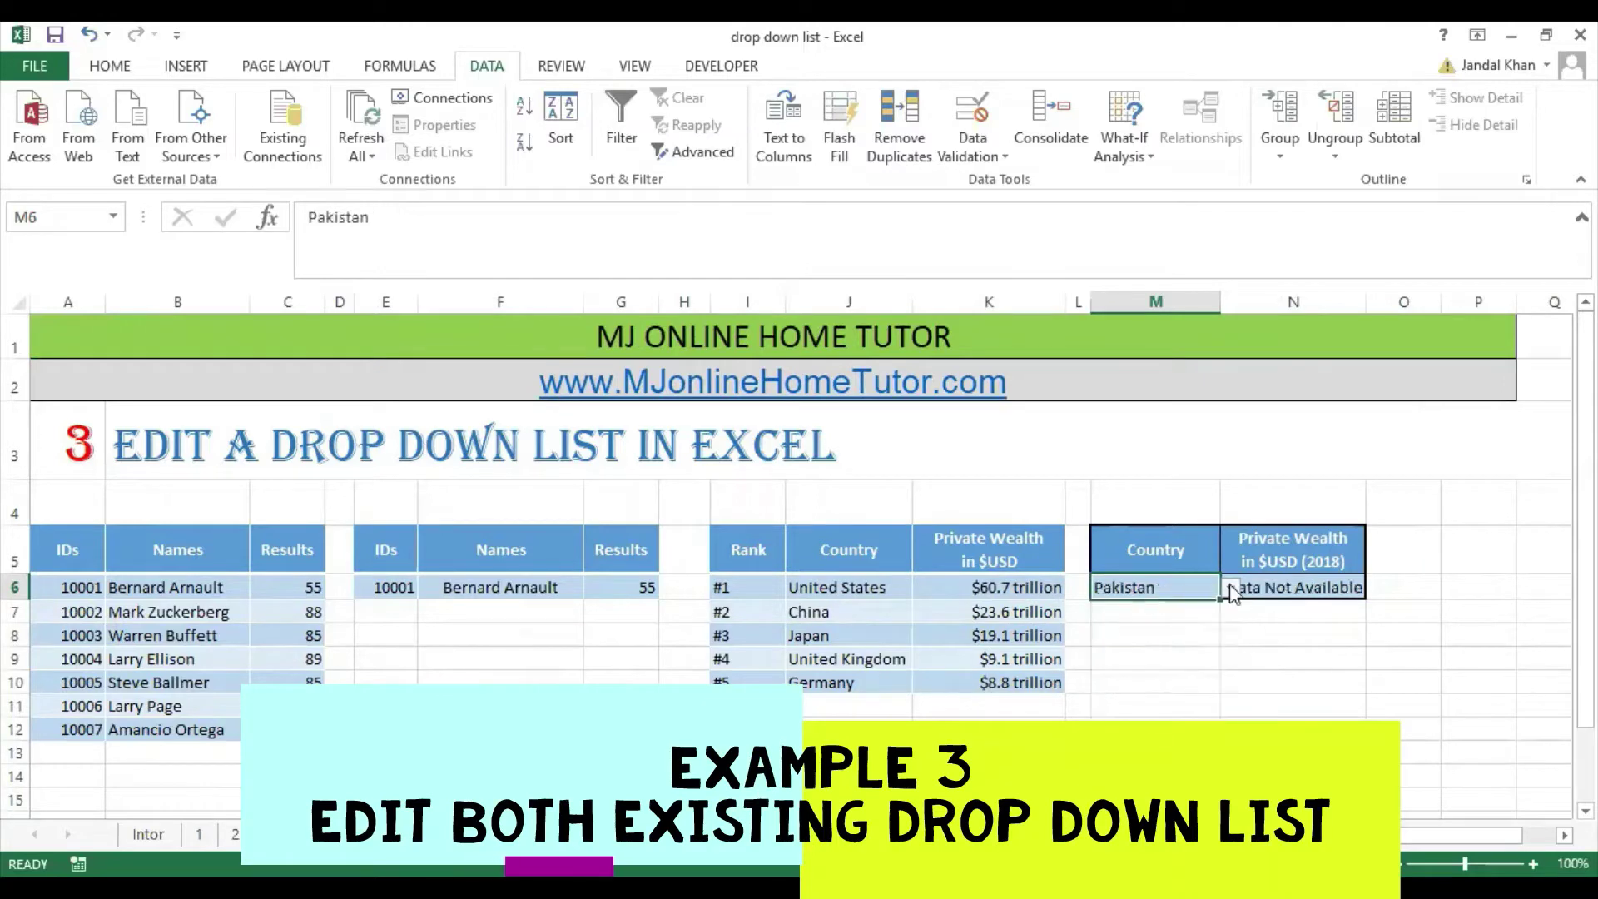
{"action": "left_click", "coordinate": [1293, 634]}
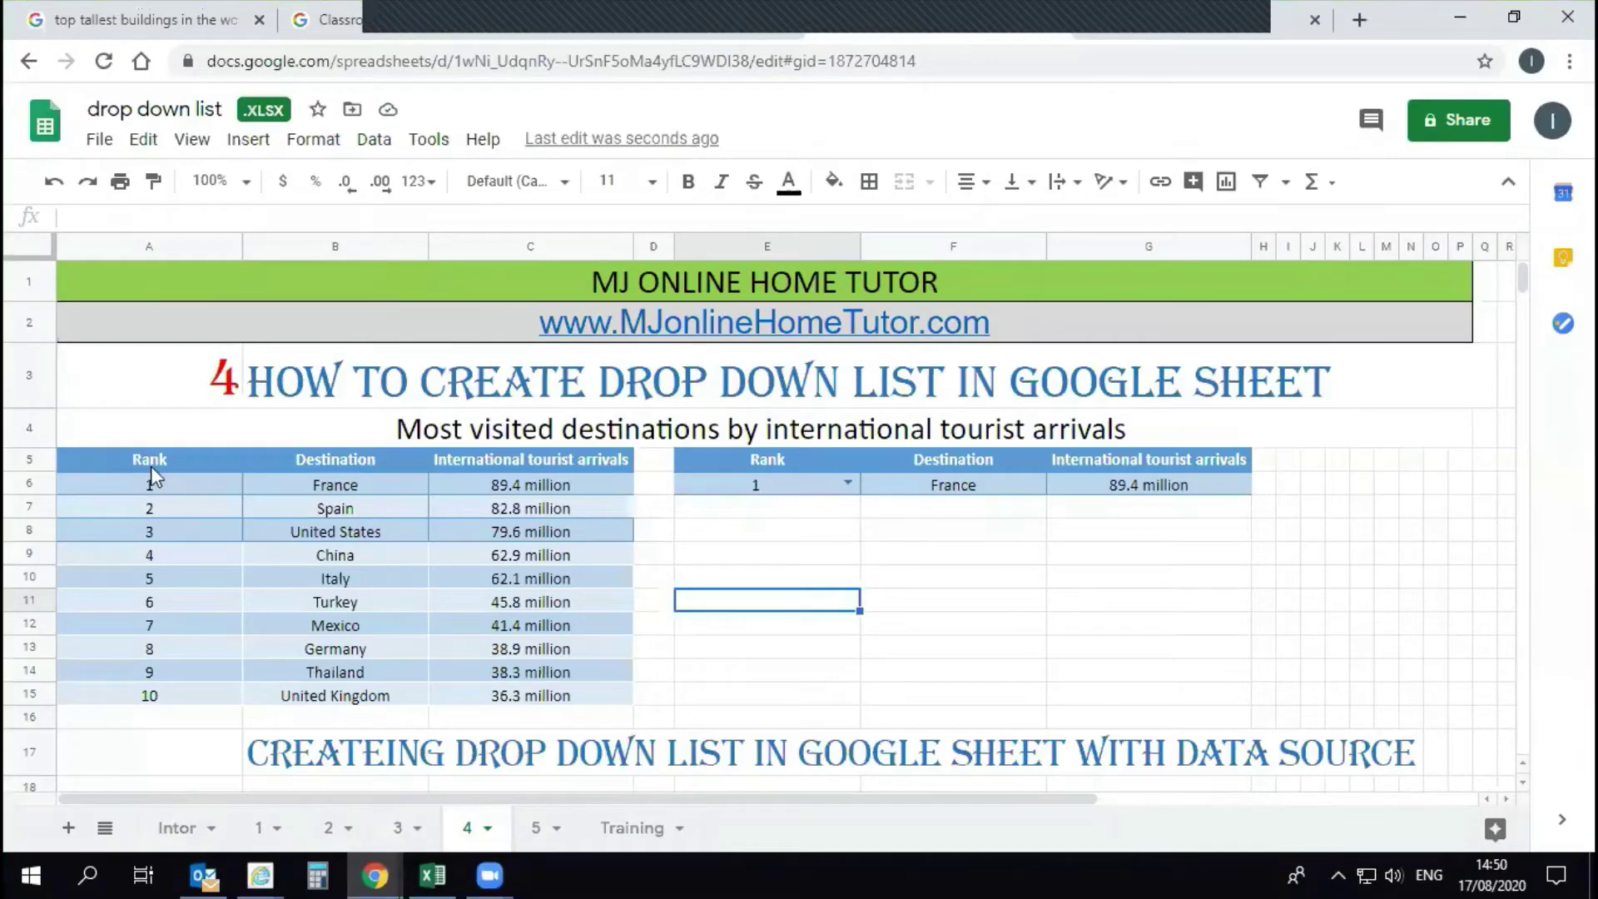
Step: On sheet 4 in Google Sheets, set the Rank in E6 to 2 and compare the lookup with the Spain row
{"action": "left_click", "coordinate": [153, 467]}
{"action": "left_click", "coordinate": [847, 483]}
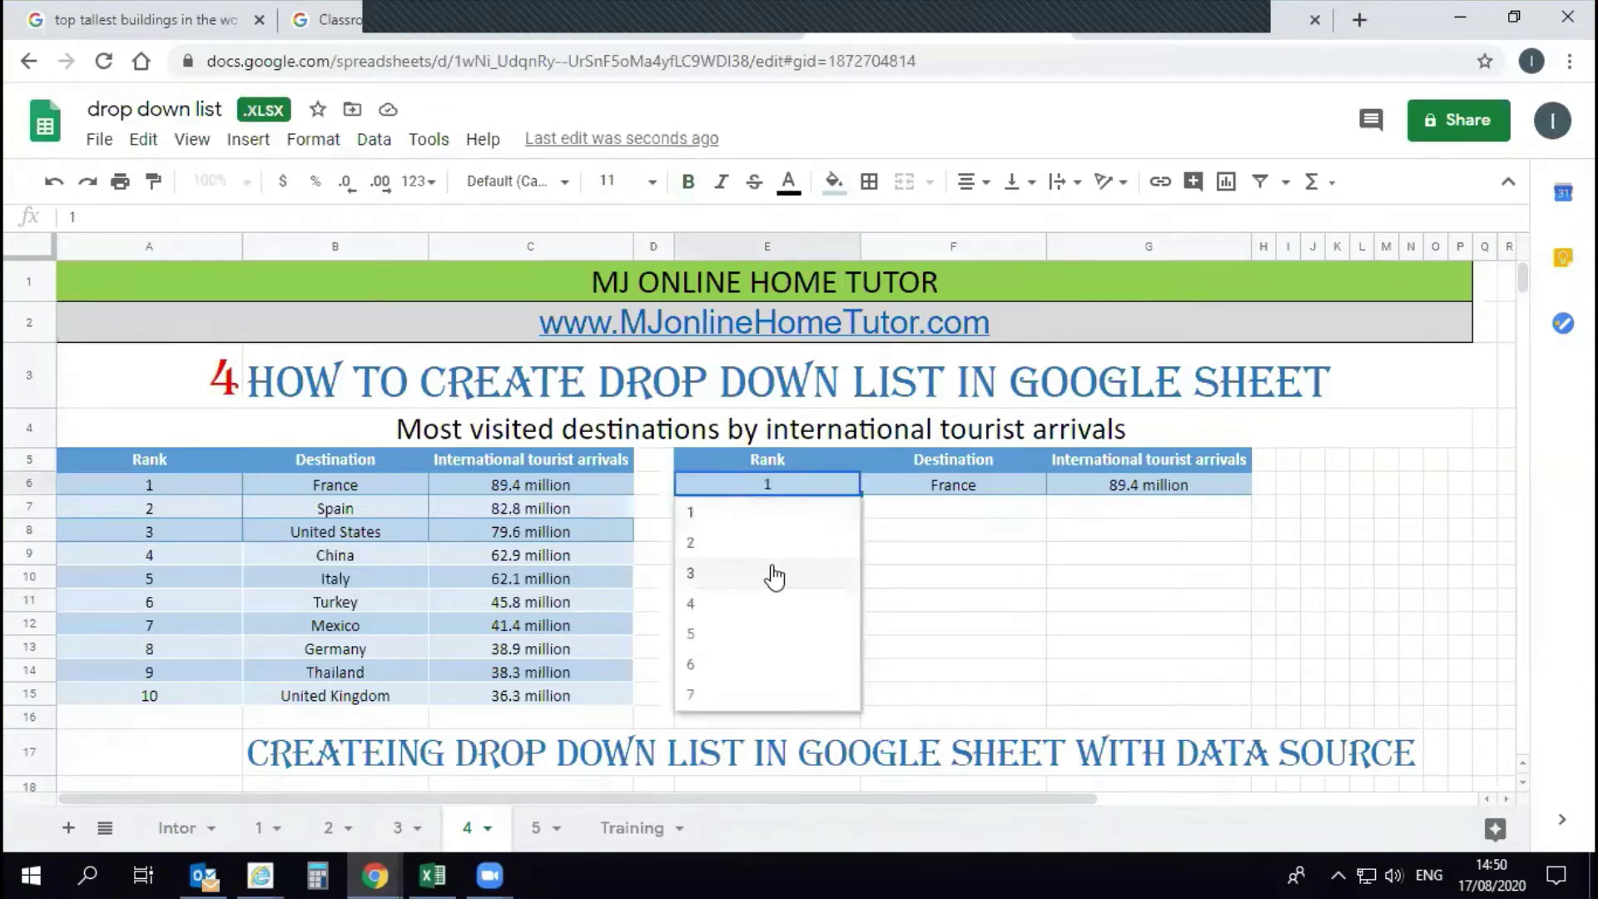
{"action": "left_click", "coordinate": [770, 547]}
{"action": "left_click", "coordinate": [338, 516]}
{"action": "left_click", "coordinate": [536, 506]}
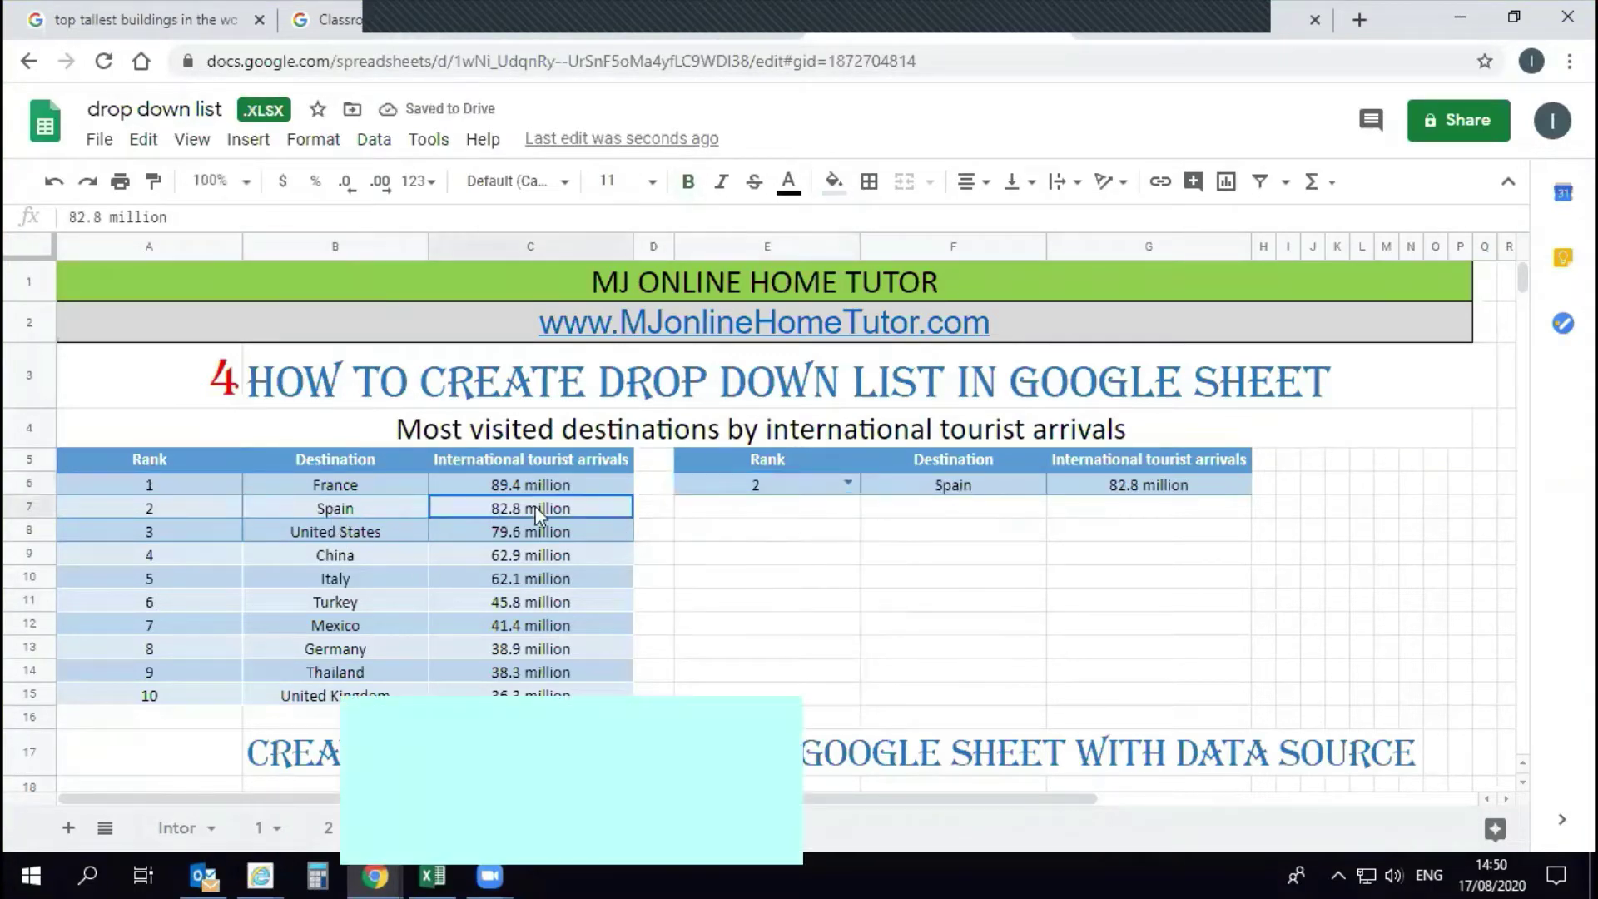
Step: Set the Rank in E6 to 3 and compare the destination and arrivals with the United States row
{"action": "left_click", "coordinate": [847, 483]}
{"action": "left_click", "coordinate": [770, 571]}
{"action": "left_click_drag", "start_coordinate": [191, 532], "coordinate": [533, 533]}
{"action": "left_click_drag", "start_coordinate": [933, 489], "coordinate": [1128, 490]}
{"action": "left_click", "coordinate": [1128, 489]}
{"action": "left_click", "coordinate": [954, 551]}
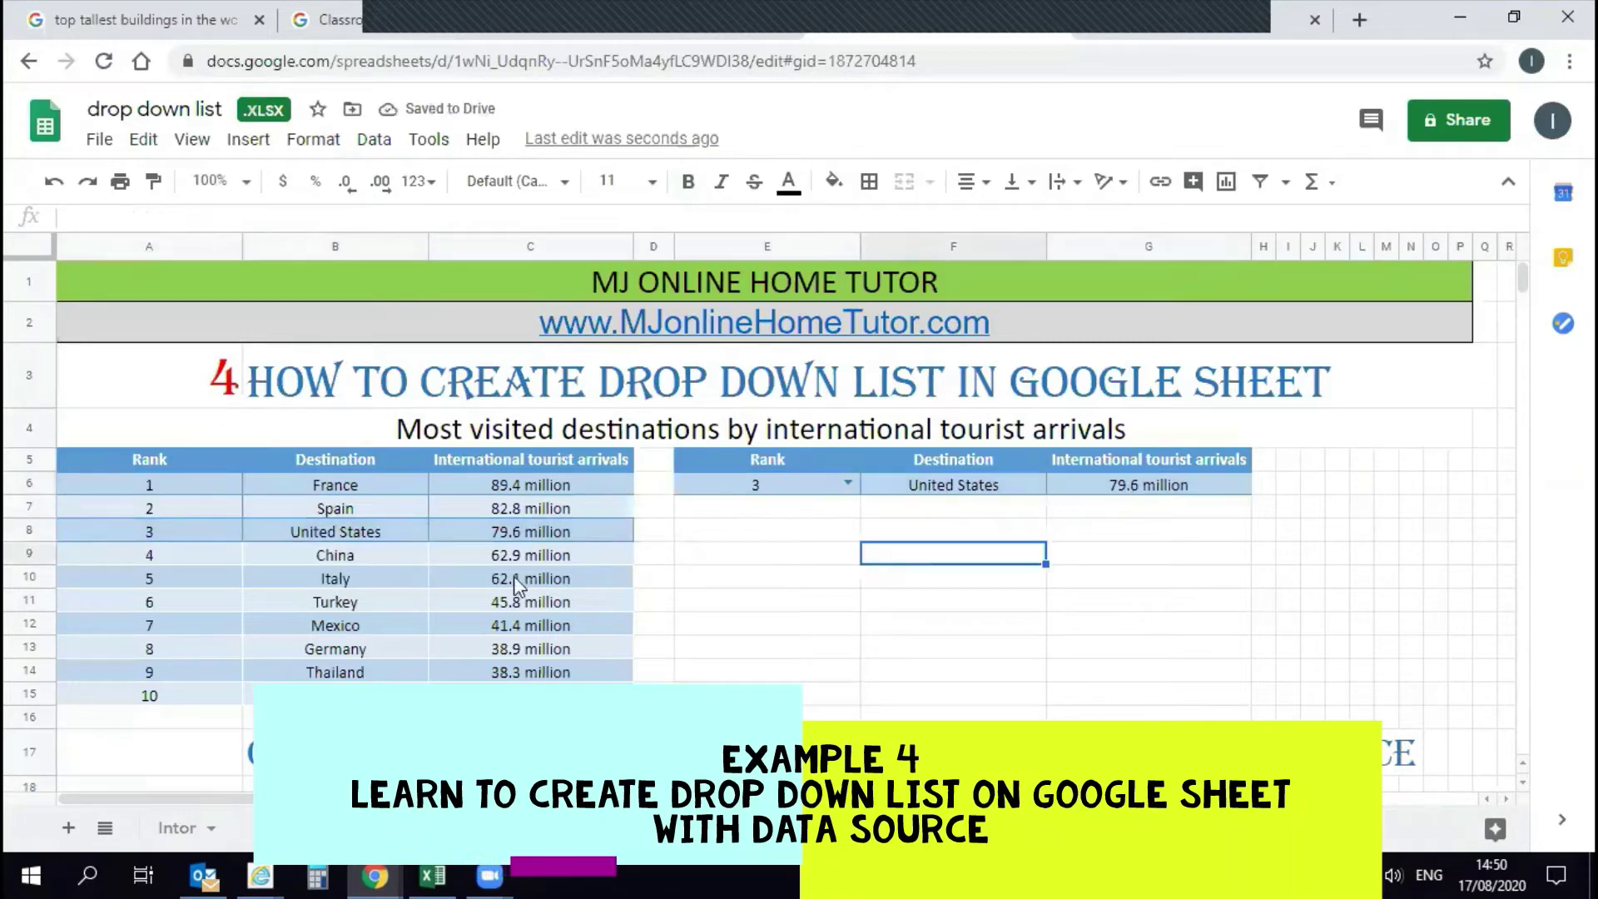
Step: Set the Rank in E6 to 5 to look up the Italy row
{"action": "left_click", "coordinate": [226, 580]}
{"action": "left_click", "coordinate": [847, 484]}
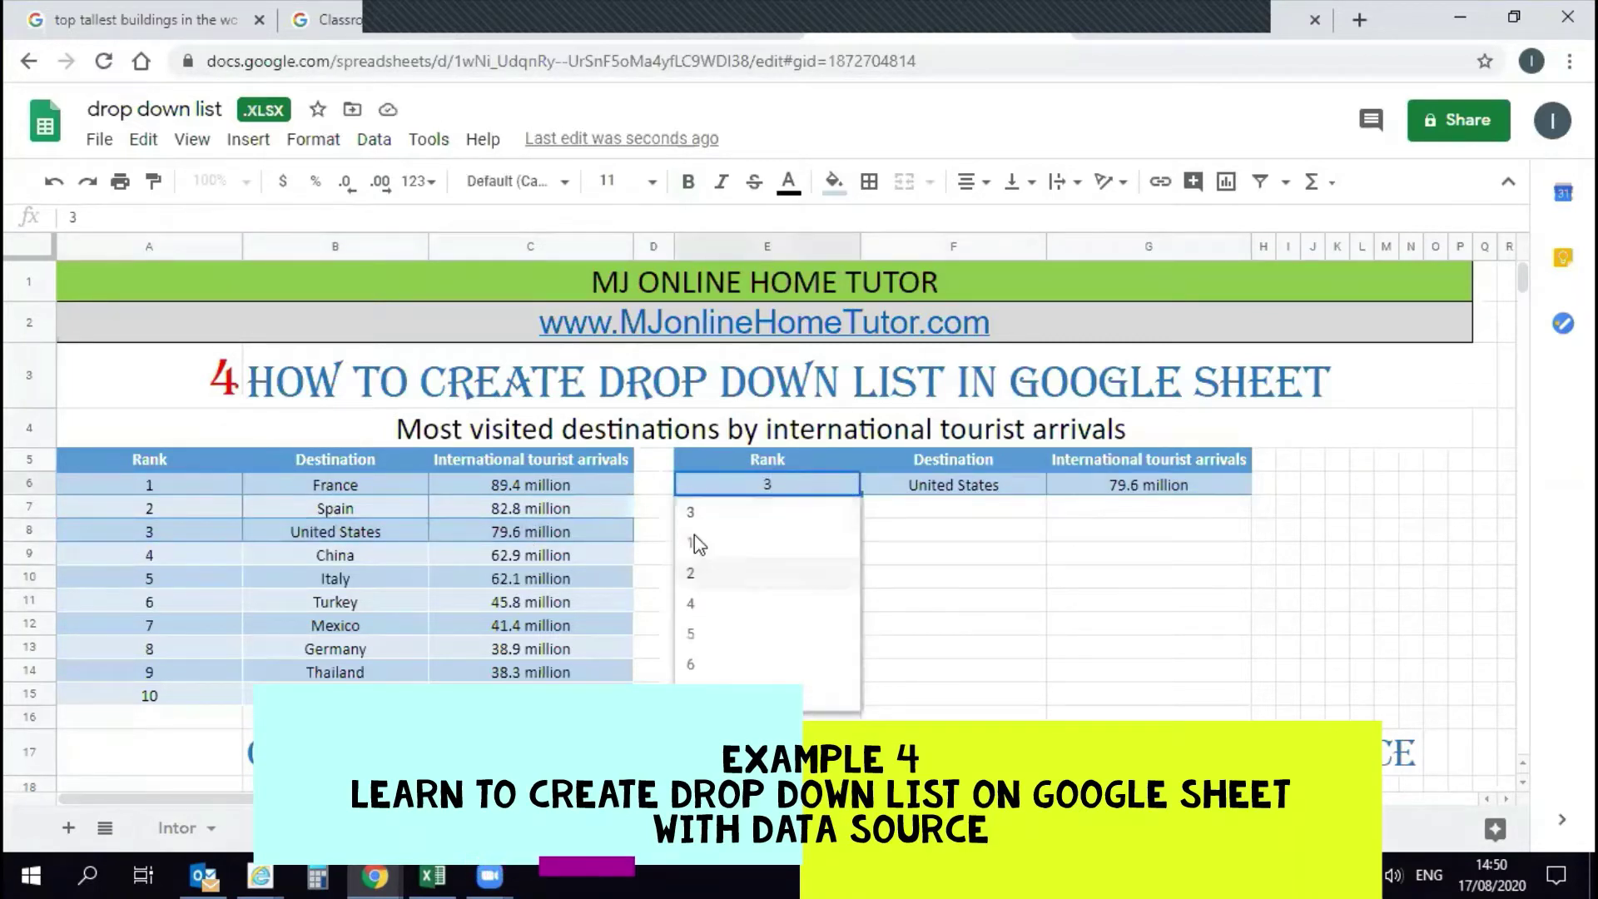
{"action": "left_click", "coordinate": [694, 624]}
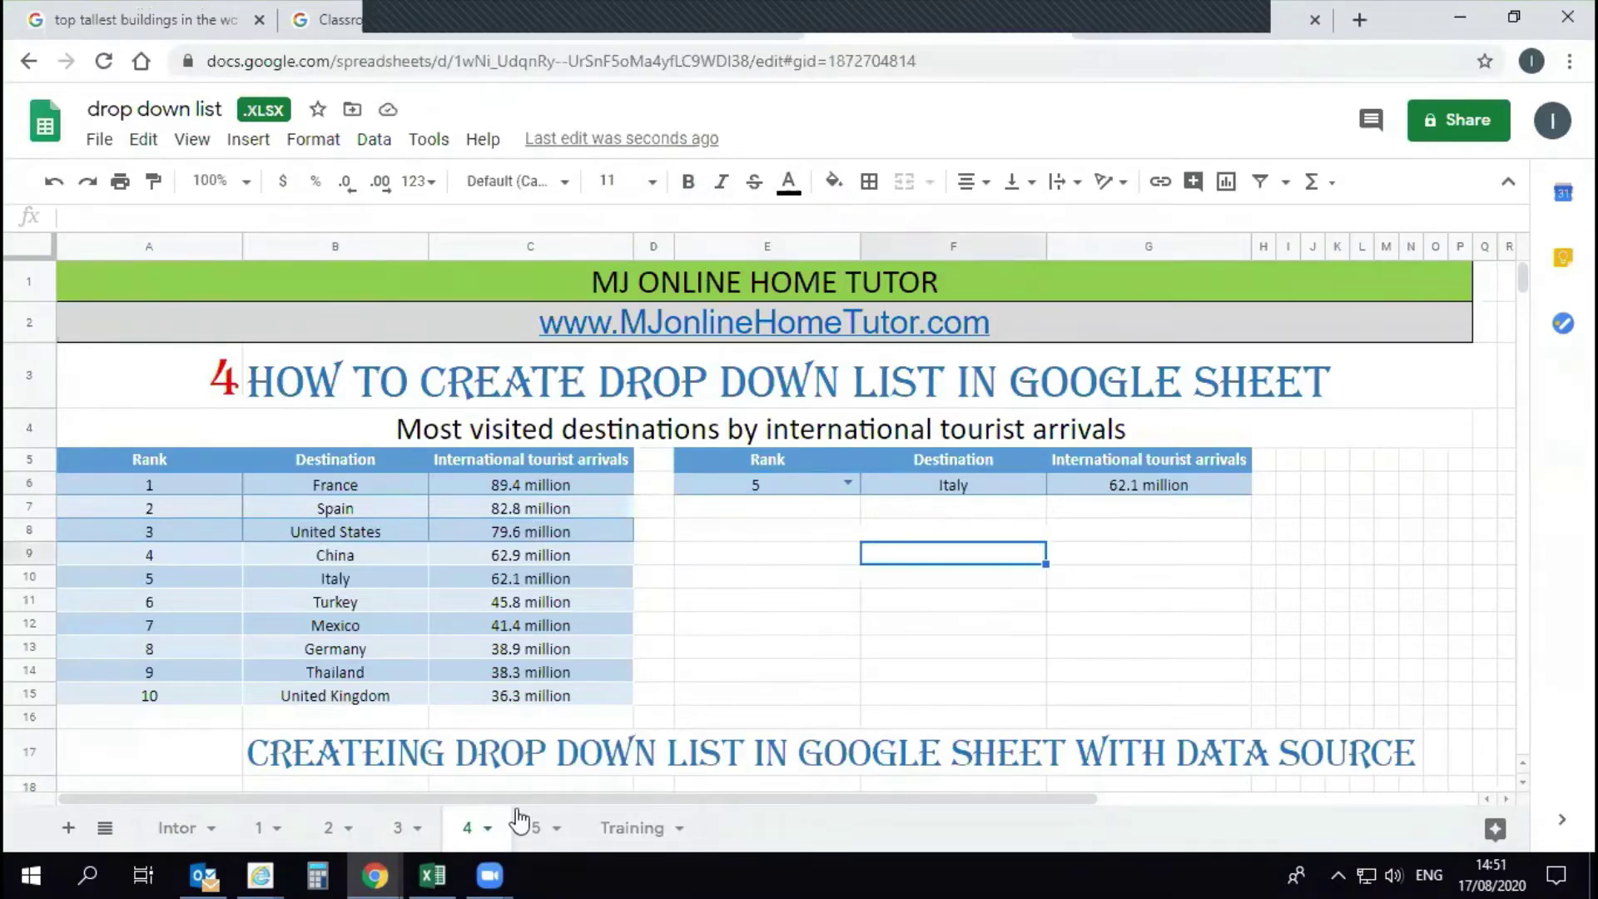
Step: Open sheet 5 of the drop down list workbook to view its example
{"action": "left_click", "coordinate": [524, 827]}
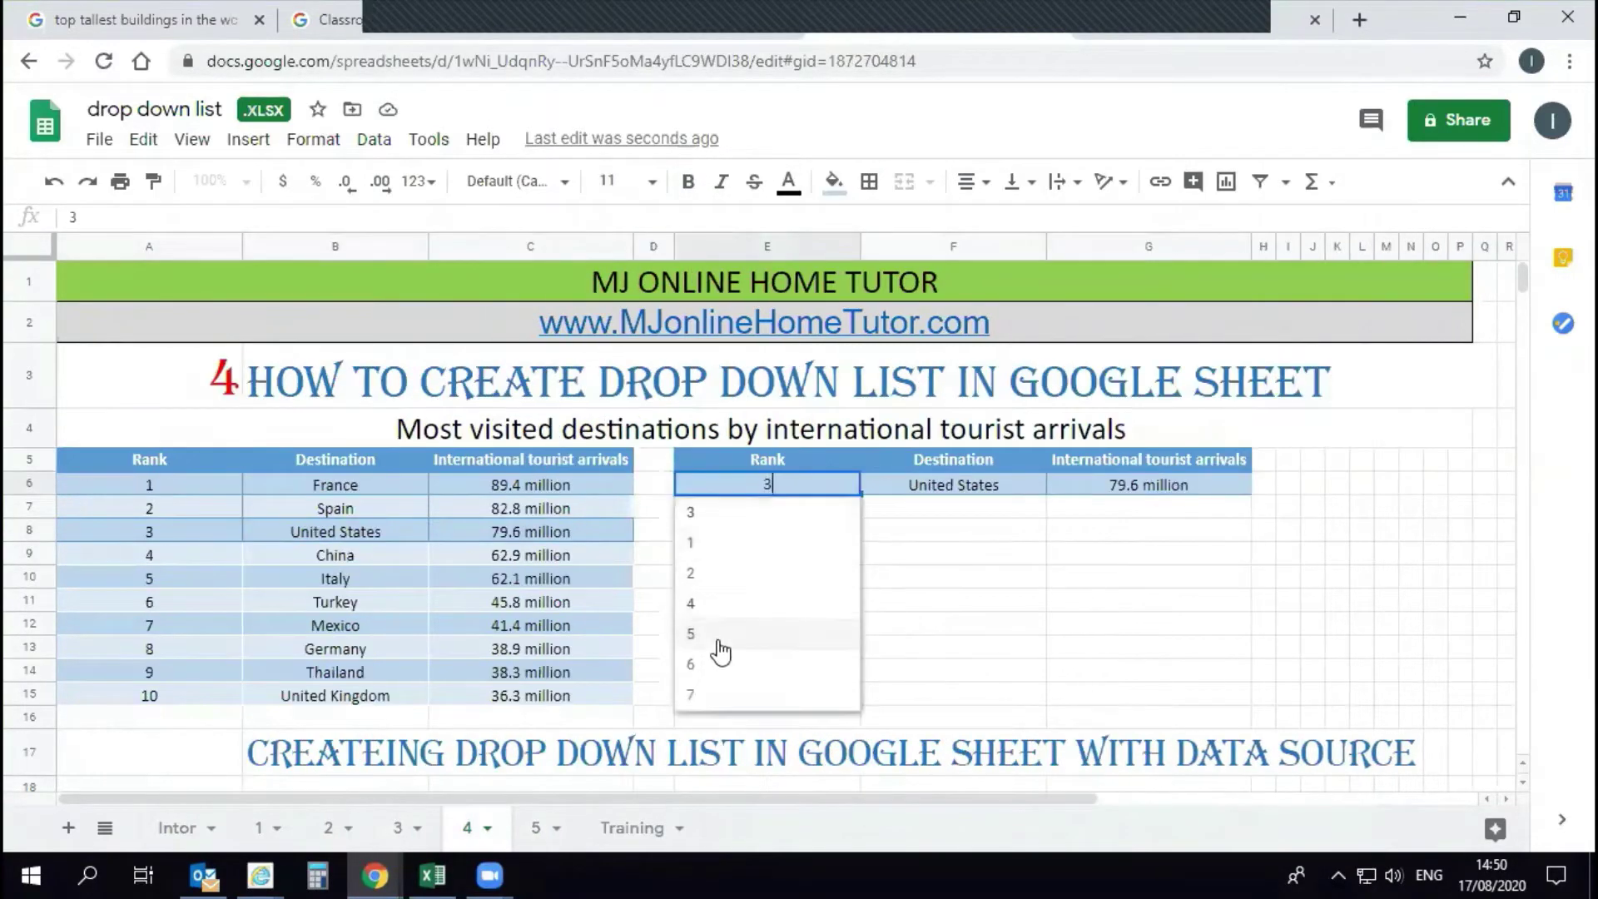
{"action": "left_click", "coordinate": [719, 642]}
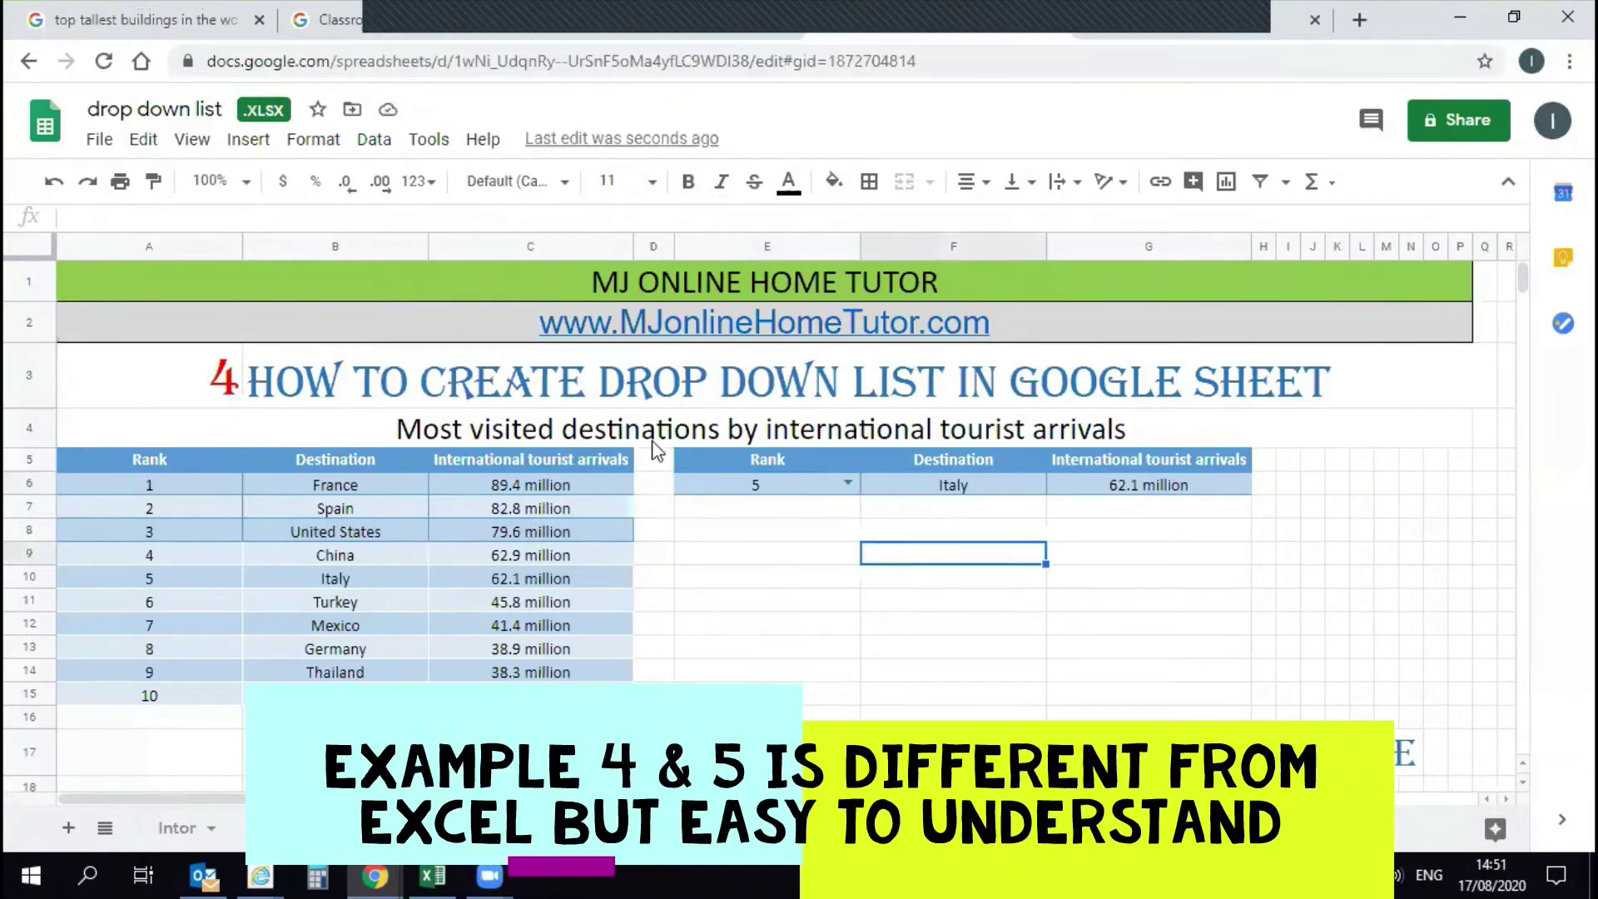
Step: Review the tallest buildings example on sheet 5, including the Rank drop-down in F6 beside its source table
{"action": "left_click", "coordinate": [666, 828]}
{"action": "left_click", "coordinate": [508, 429]}
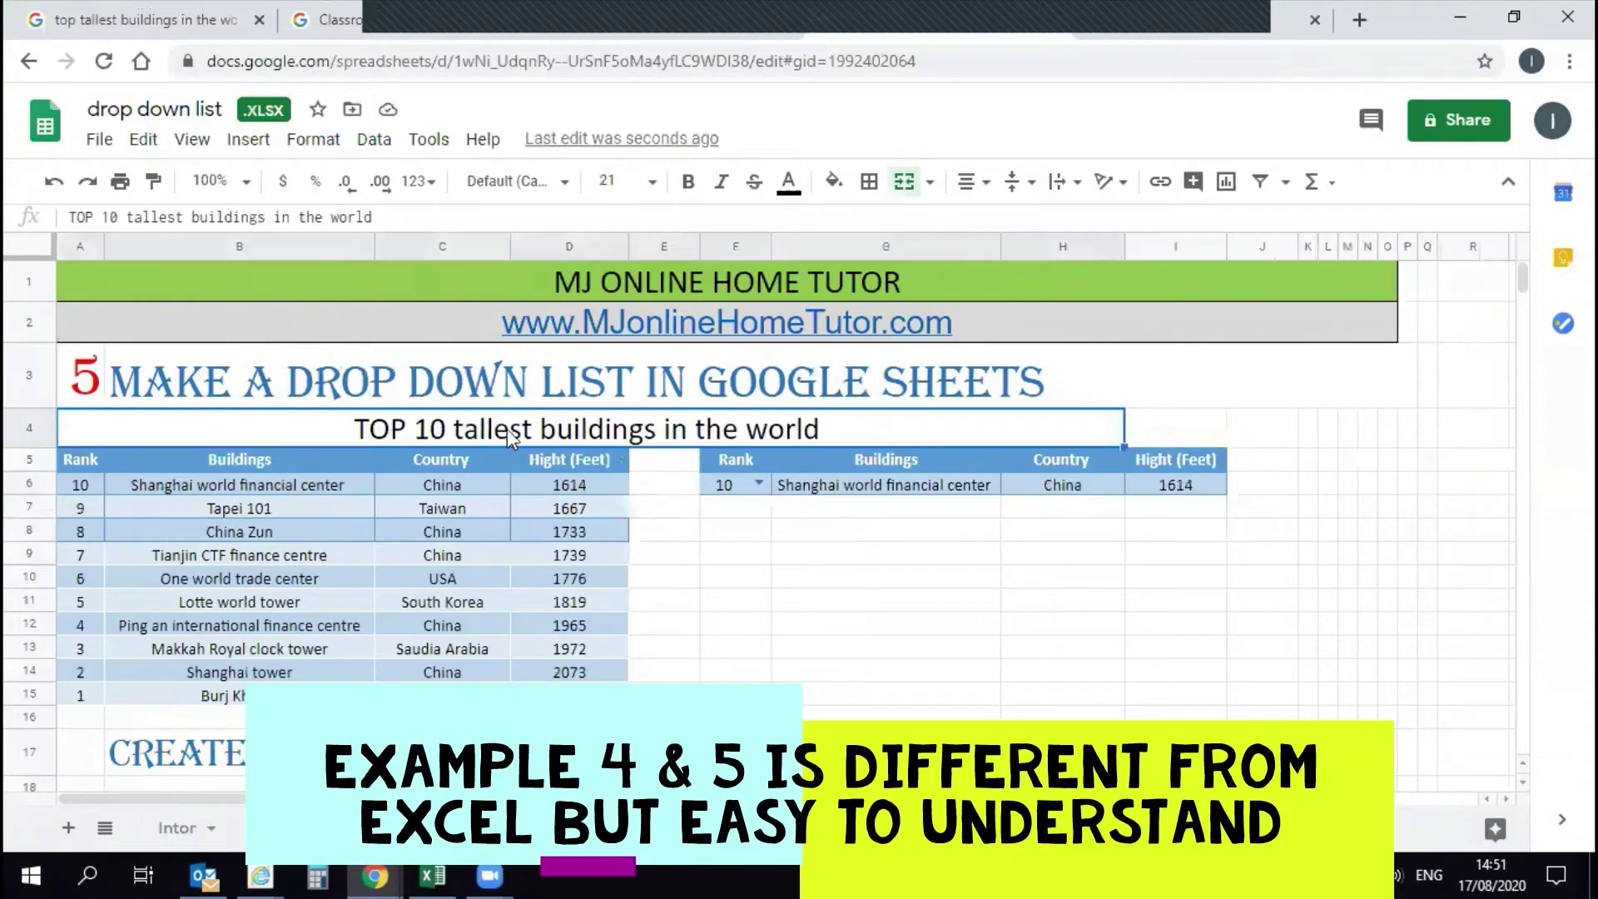
{"action": "left_click", "coordinate": [240, 487]}
{"action": "left_click", "coordinate": [758, 483]}
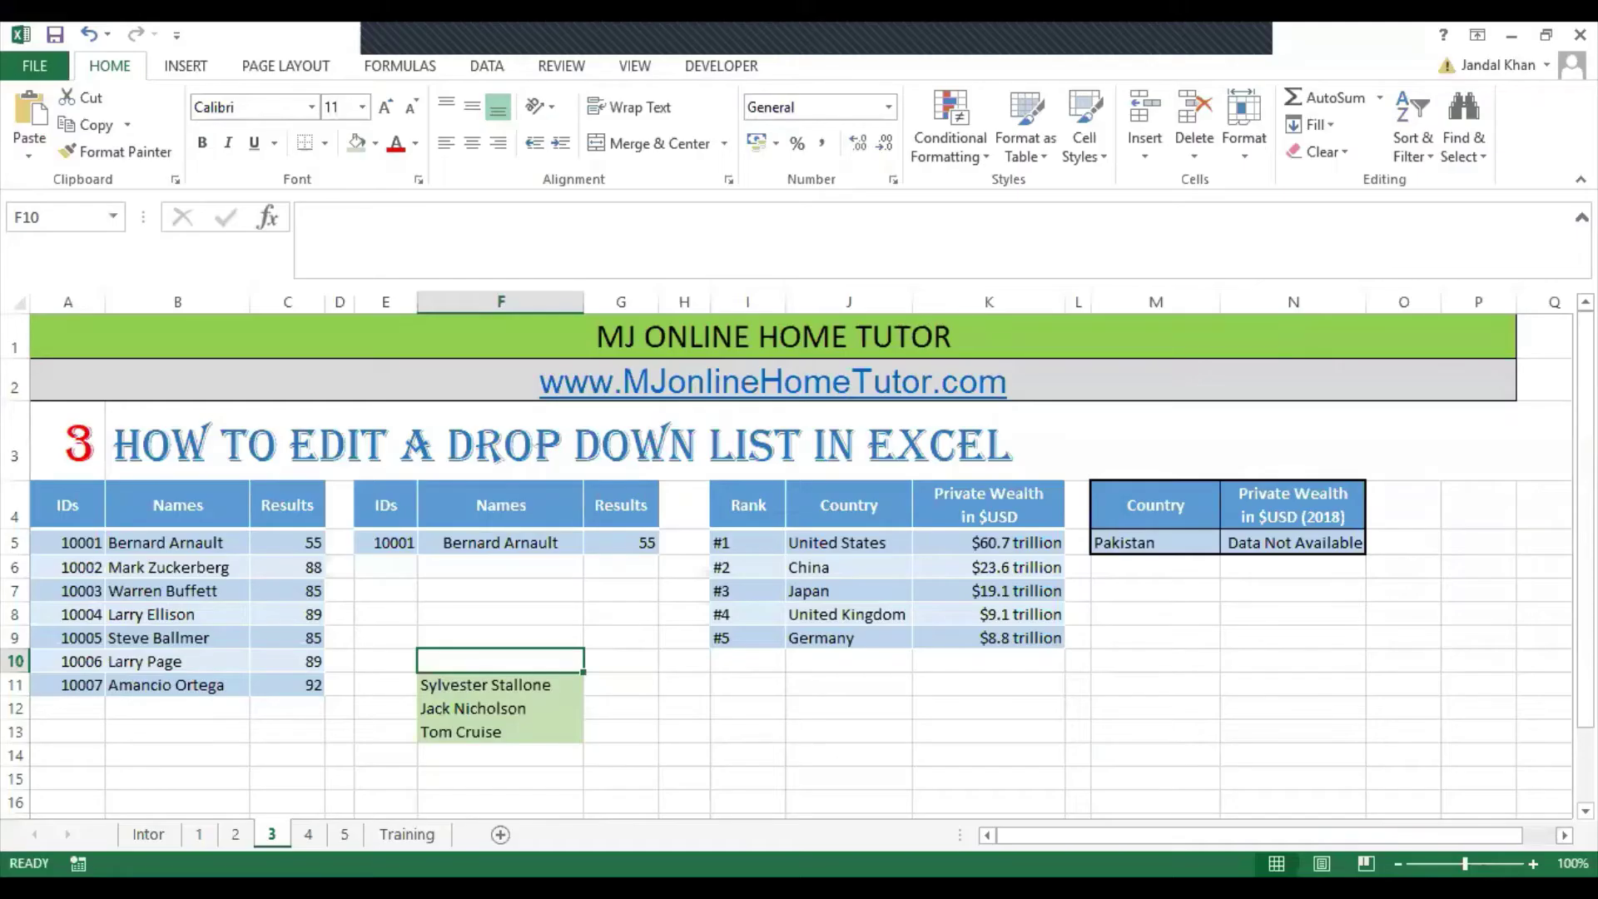
Step: On sheet 3 in Excel, replace the name for ID 10004 in B8 with Sylvester Stallone, copied from F11
{"action": "left_click", "coordinate": [482, 684]}
{"action": "left_click_drag", "start_coordinate": [242, 645], "coordinate": [210, 657]}
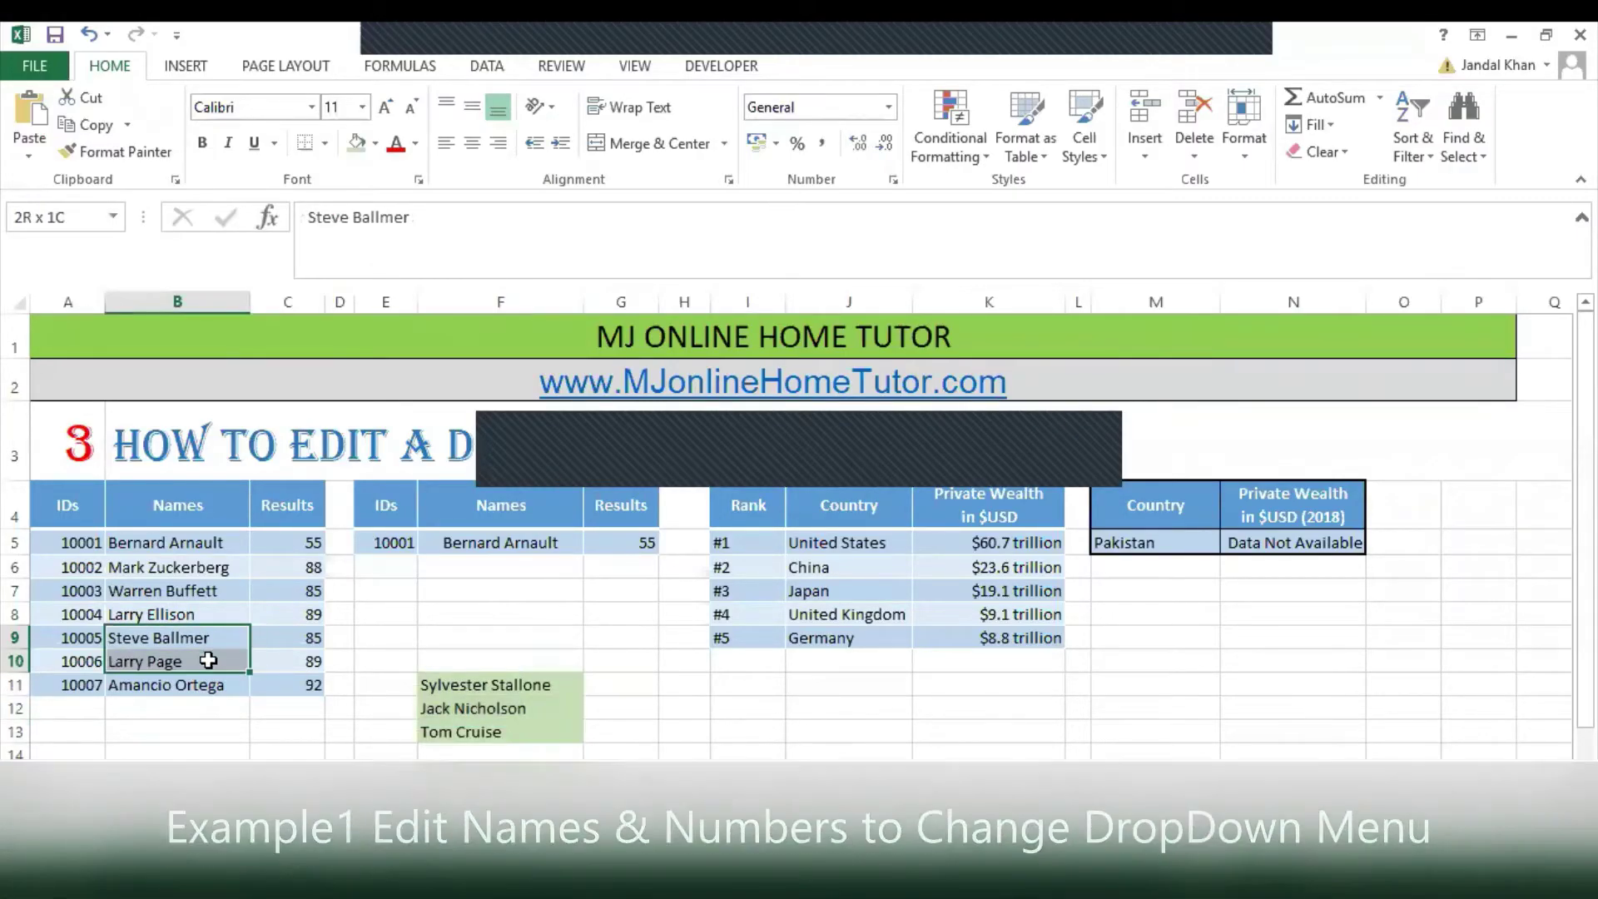
{"action": "left_click", "coordinate": [407, 643]}
{"action": "left_click", "coordinate": [462, 684]}
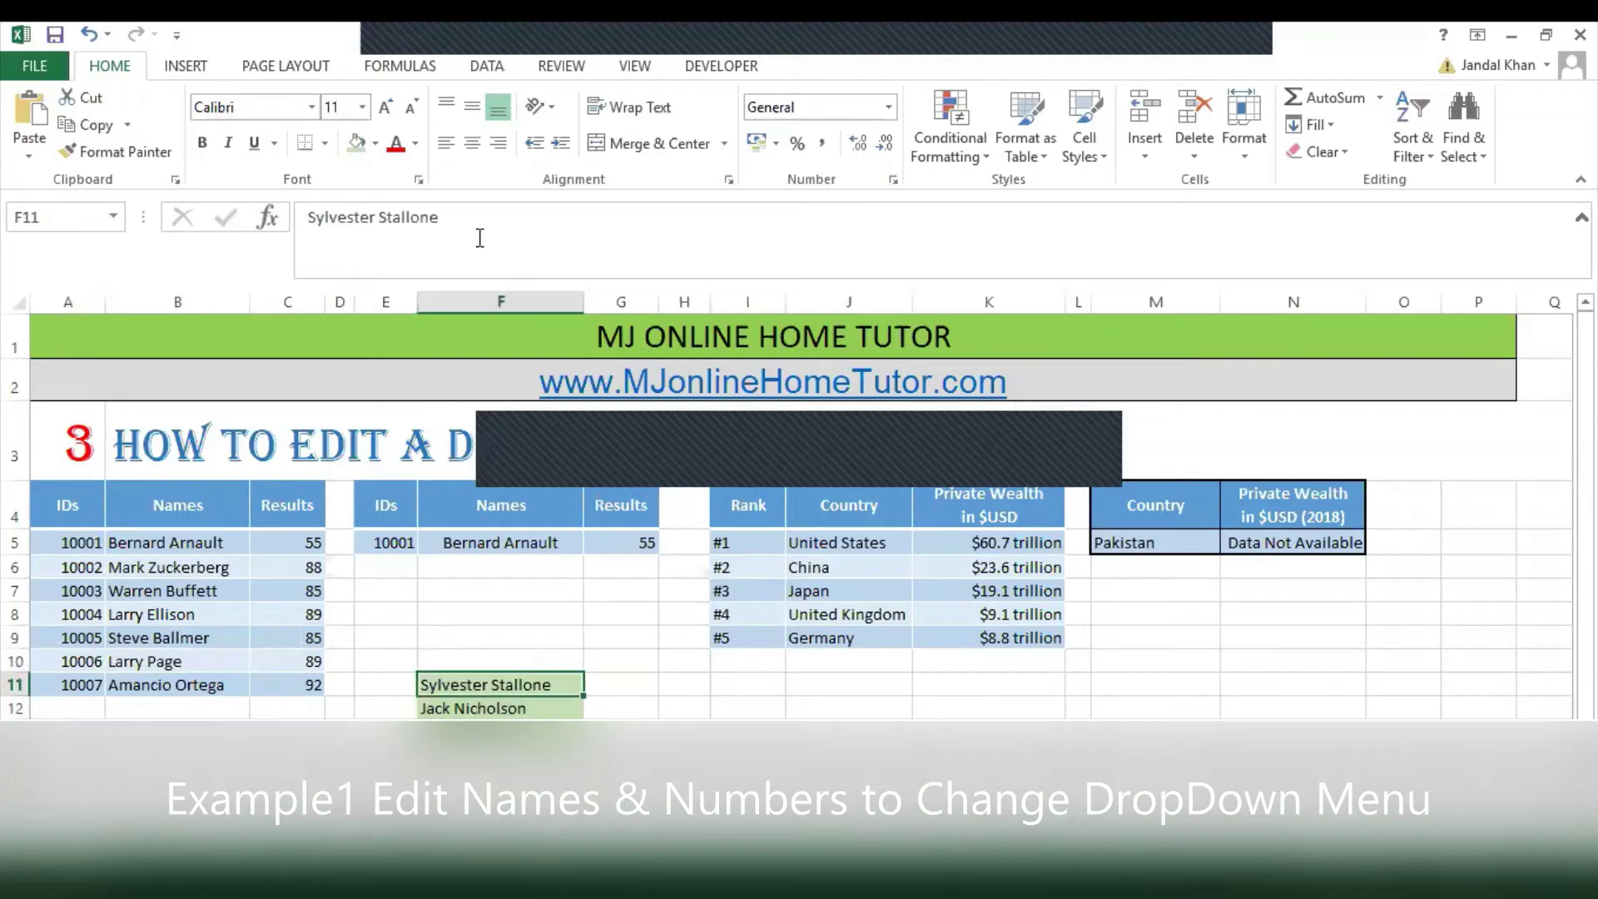
{"action": "left_click_drag", "start_coordinate": [460, 223], "coordinate": [232, 220]}
{"action": "key", "text": "ctrl+c"}
{"action": "key", "text": "Escape"}
{"action": "double_click", "coordinate": [222, 615]}
{"action": "left_click_drag", "start_coordinate": [222, 617], "coordinate": [82, 618]}
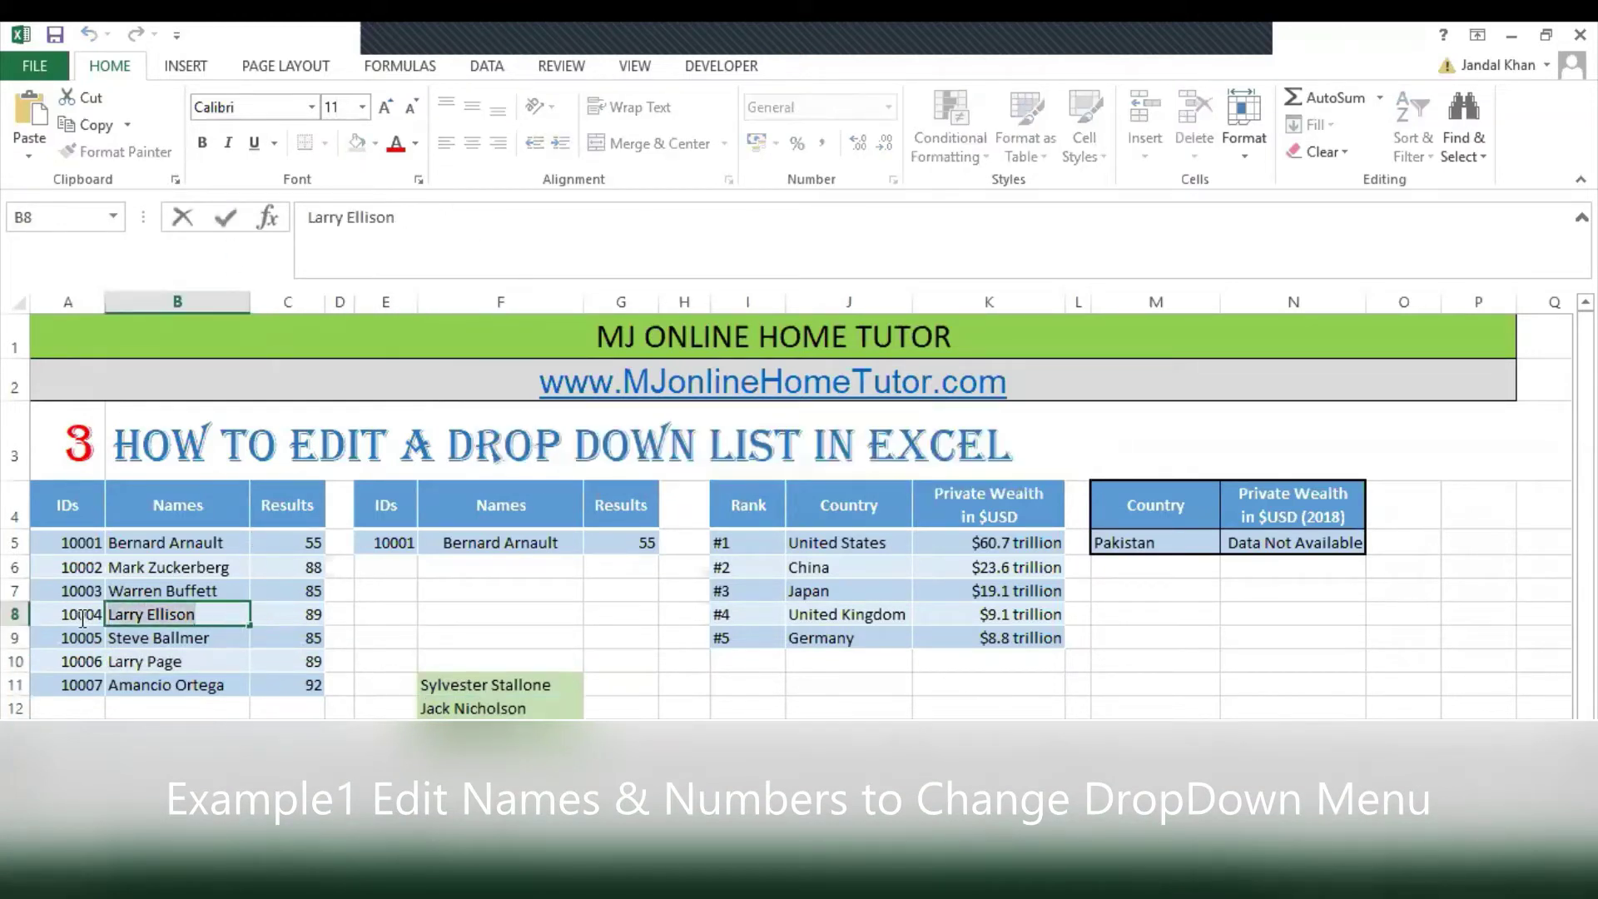
{"action": "key", "text": "ctrl+v"}
Step: Choose ID 10004 from the drop-down list in E5 and check the name lookup in F5
{"action": "left_click", "coordinate": [386, 590]}
{"action": "left_click", "coordinate": [387, 550]}
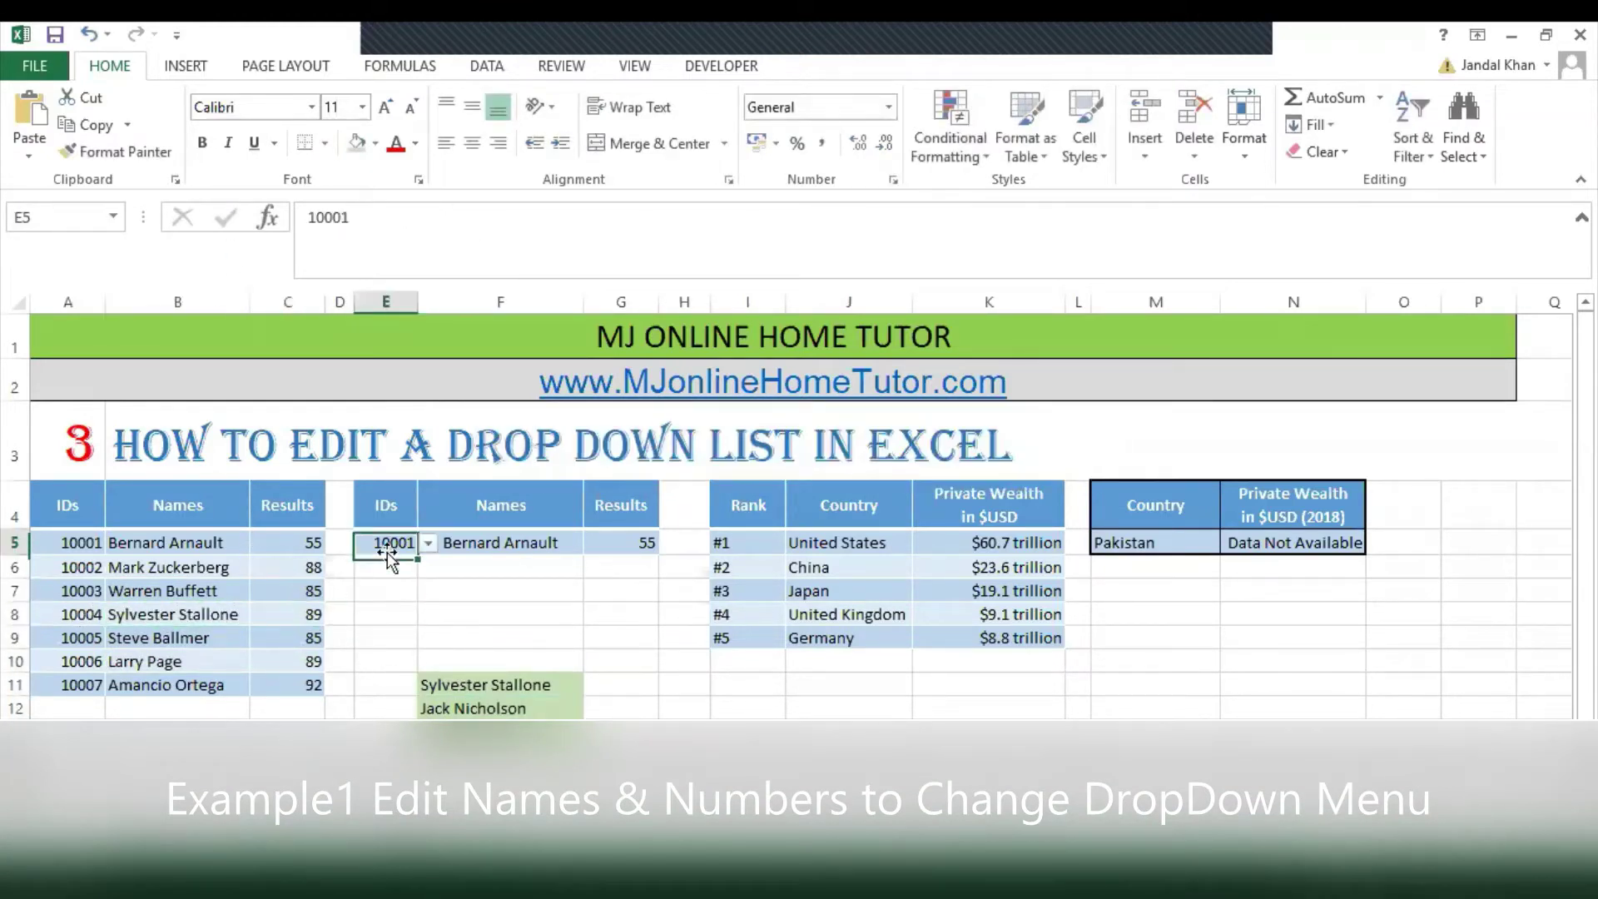
{"action": "left_click", "coordinate": [428, 544]}
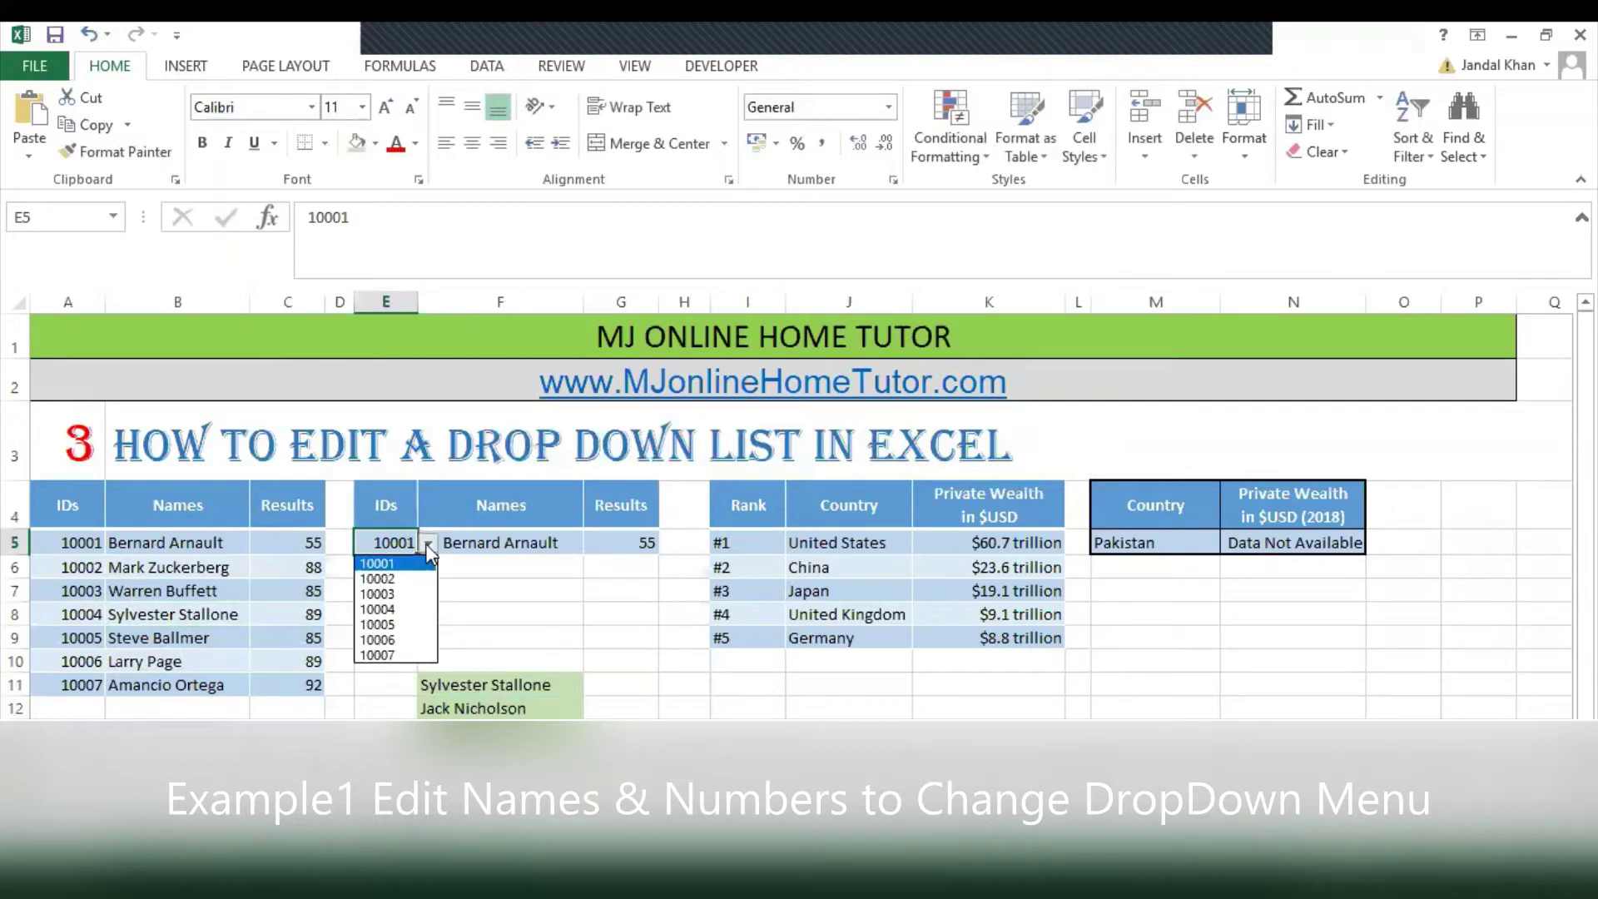
{"action": "left_click", "coordinate": [411, 611]}
{"action": "left_click", "coordinate": [482, 545]}
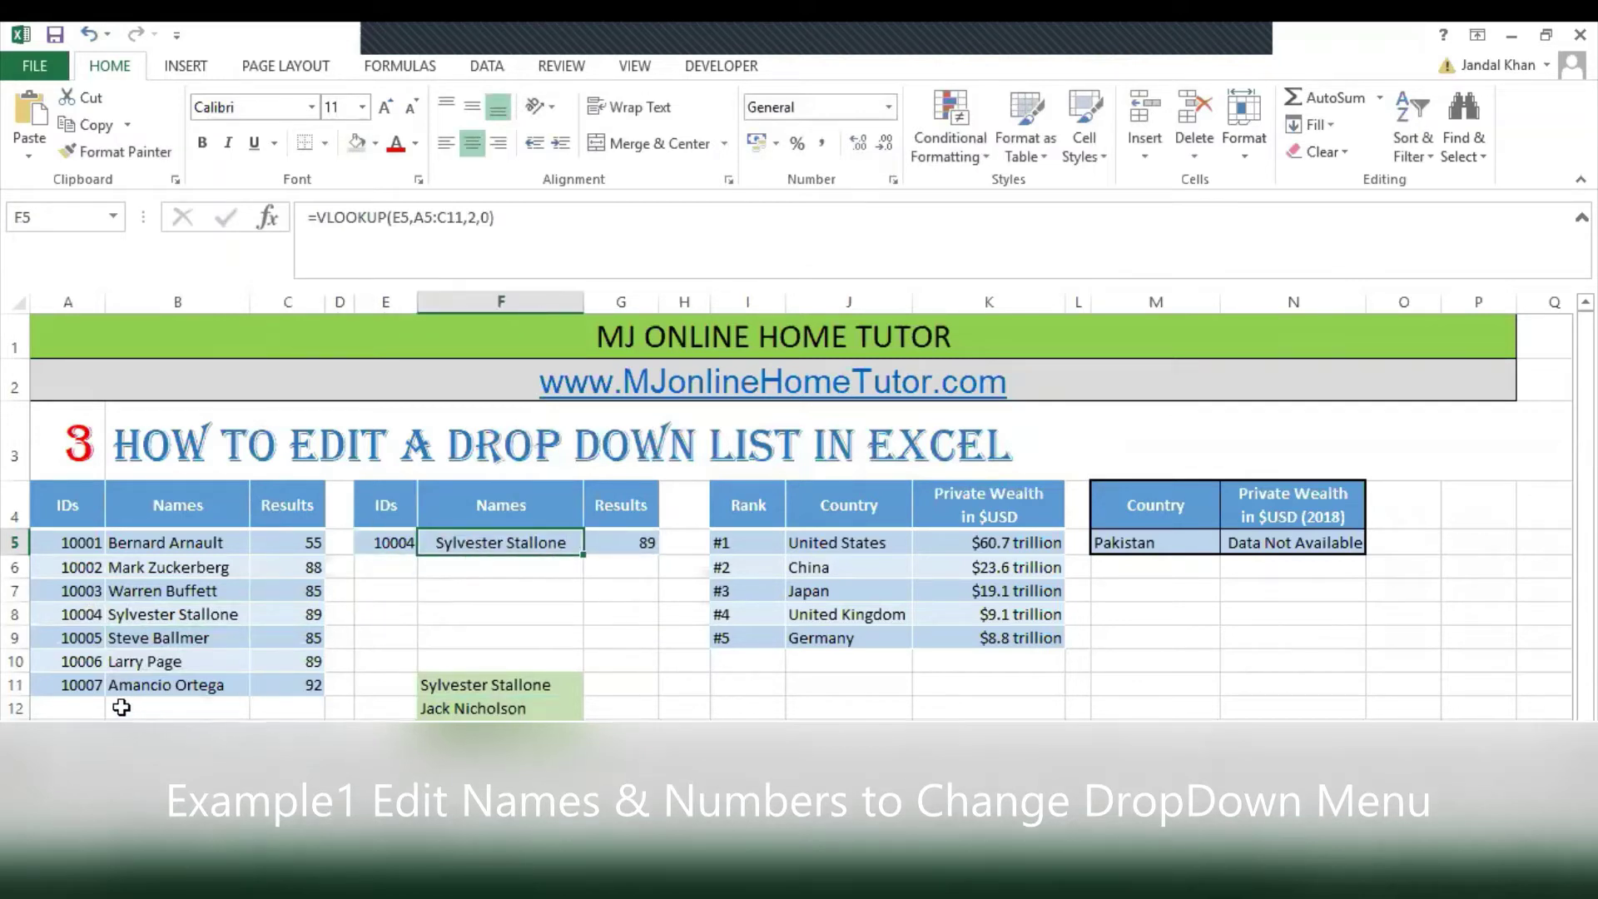
Step: Enter the new ID 10008 in A12 and check the choices in the E5 drop-down list
{"action": "left_click", "coordinate": [93, 708]}
{"action": "type", "text": "10008"}
{"action": "key", "text": "Return"}
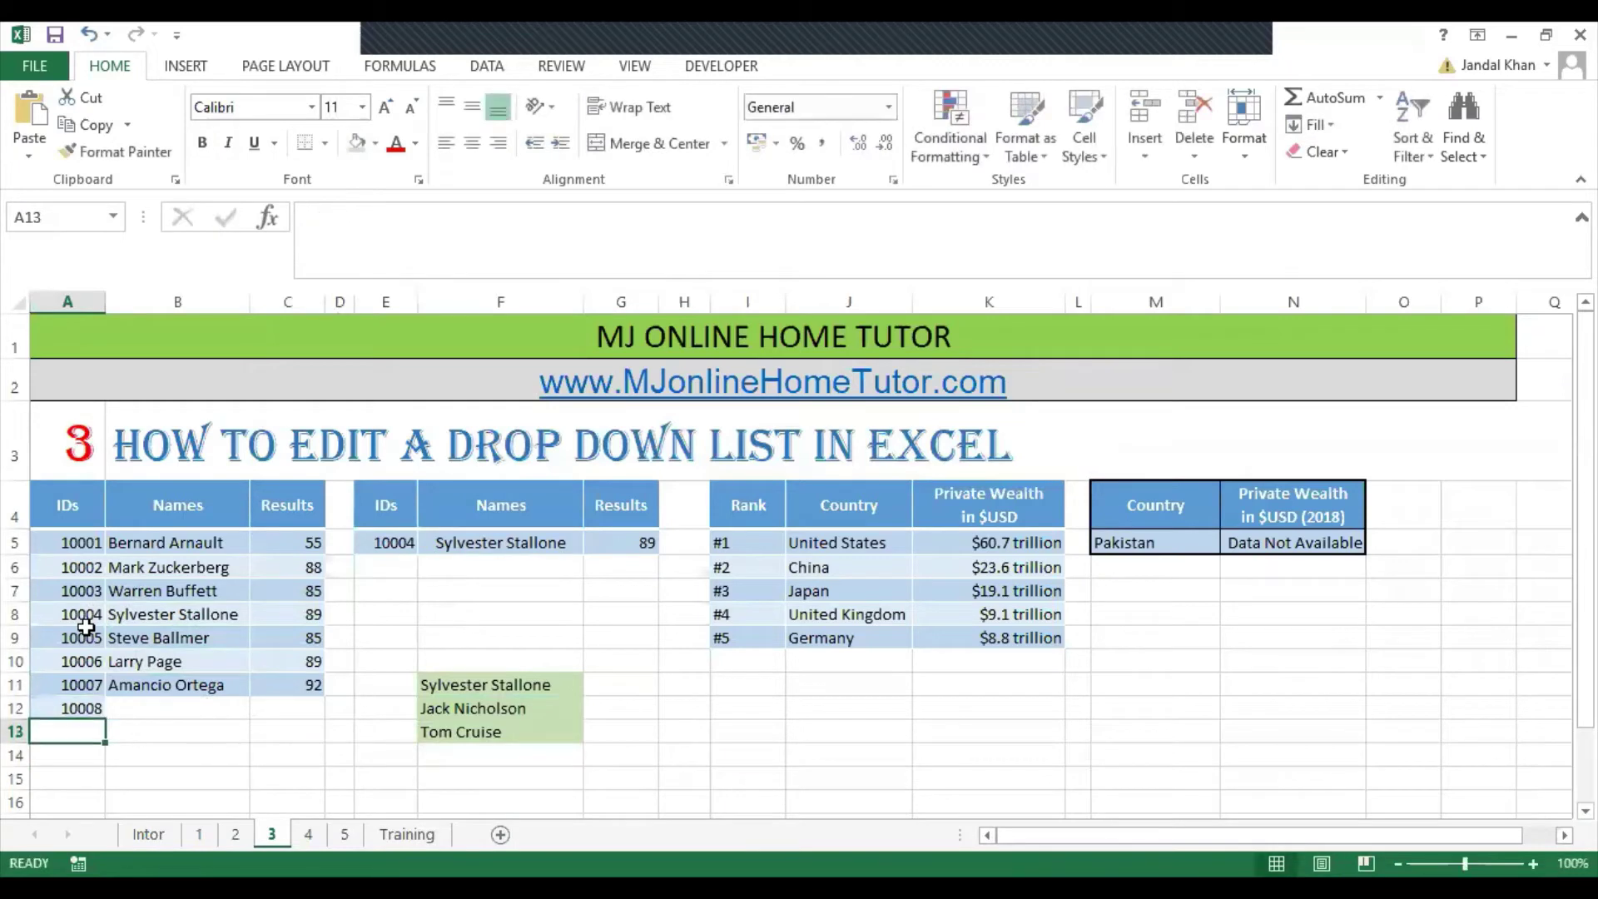
{"action": "left_click", "coordinate": [406, 544]}
{"action": "left_click", "coordinate": [428, 543]}
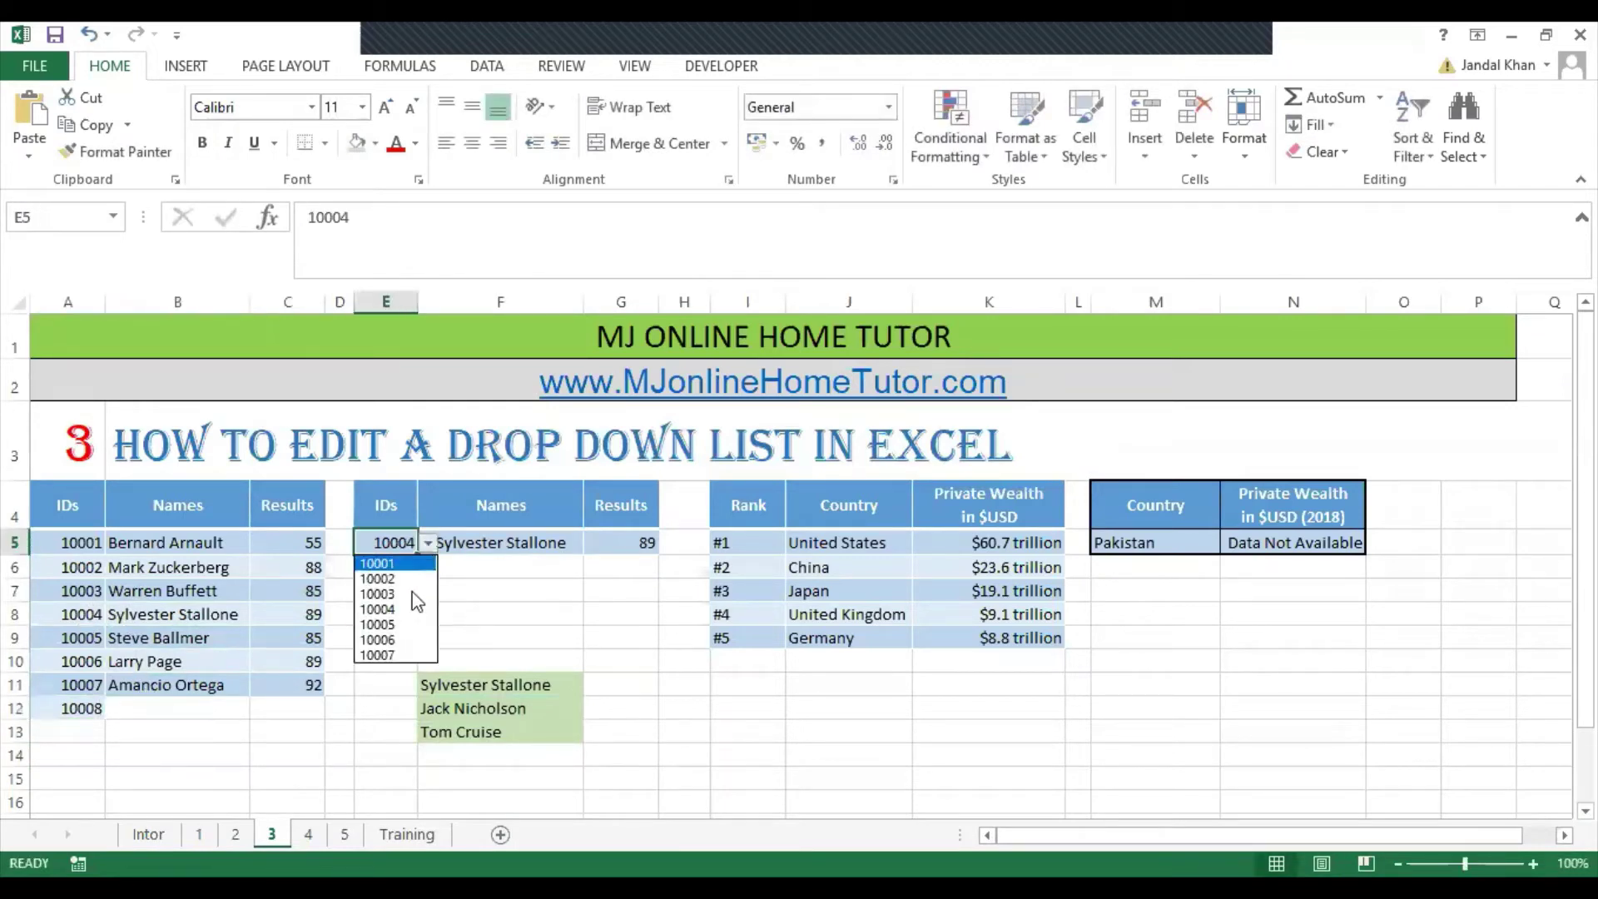
{"action": "key", "text": "Escape"}
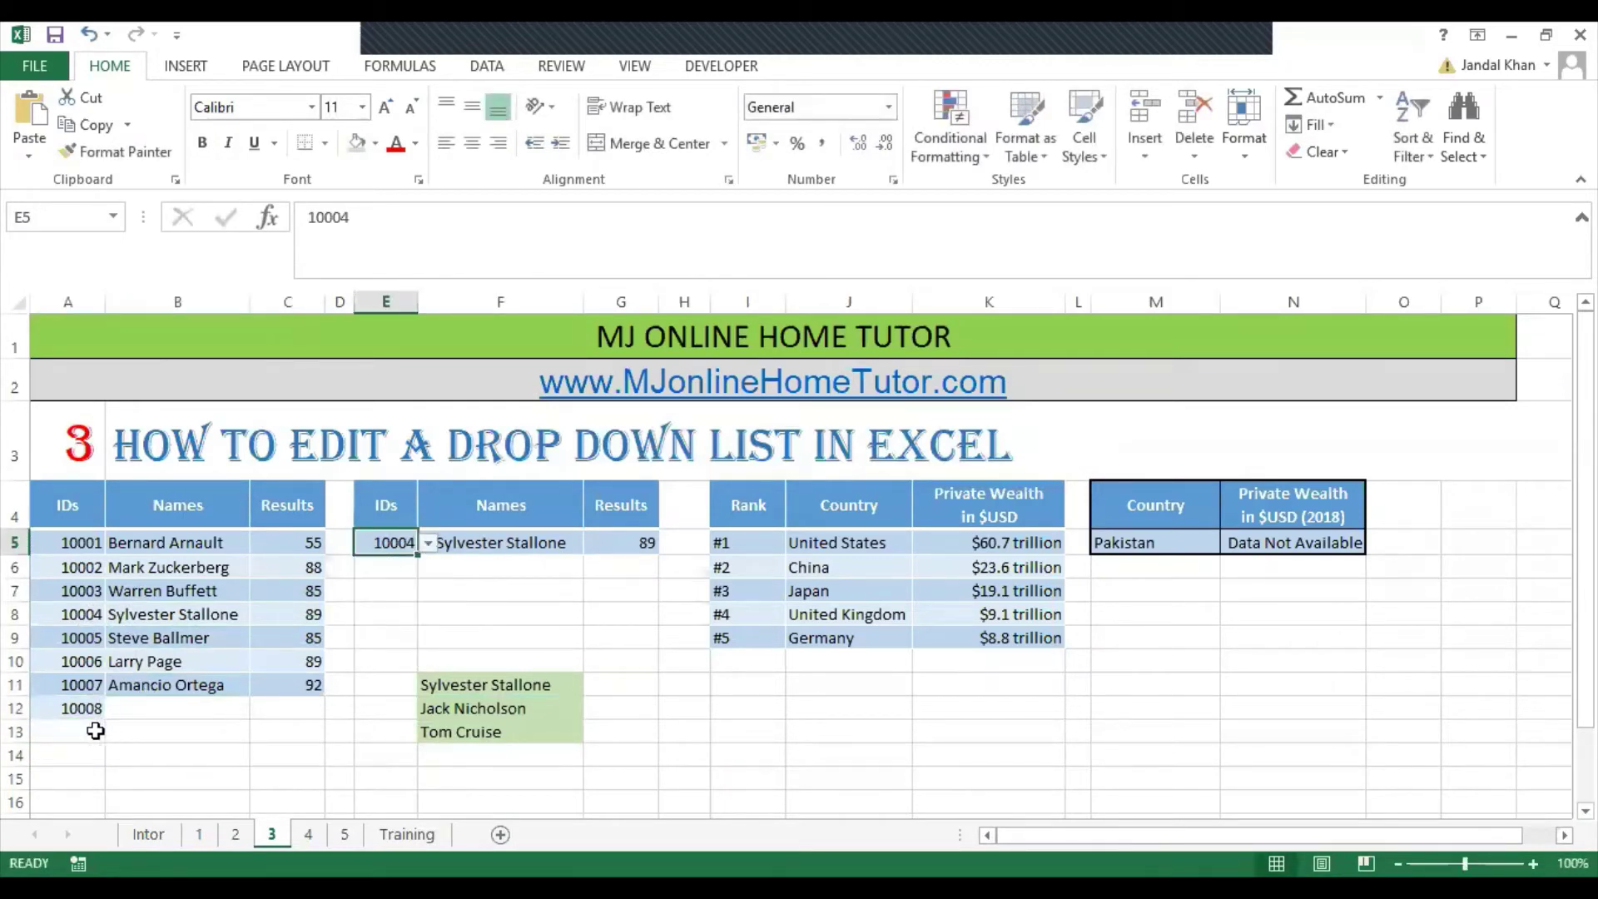
Step: Add the ID 10009 in A13, below the last entry of the IDs column
{"action": "left_click", "coordinate": [72, 730]}
{"action": "type", "text": "10009"}
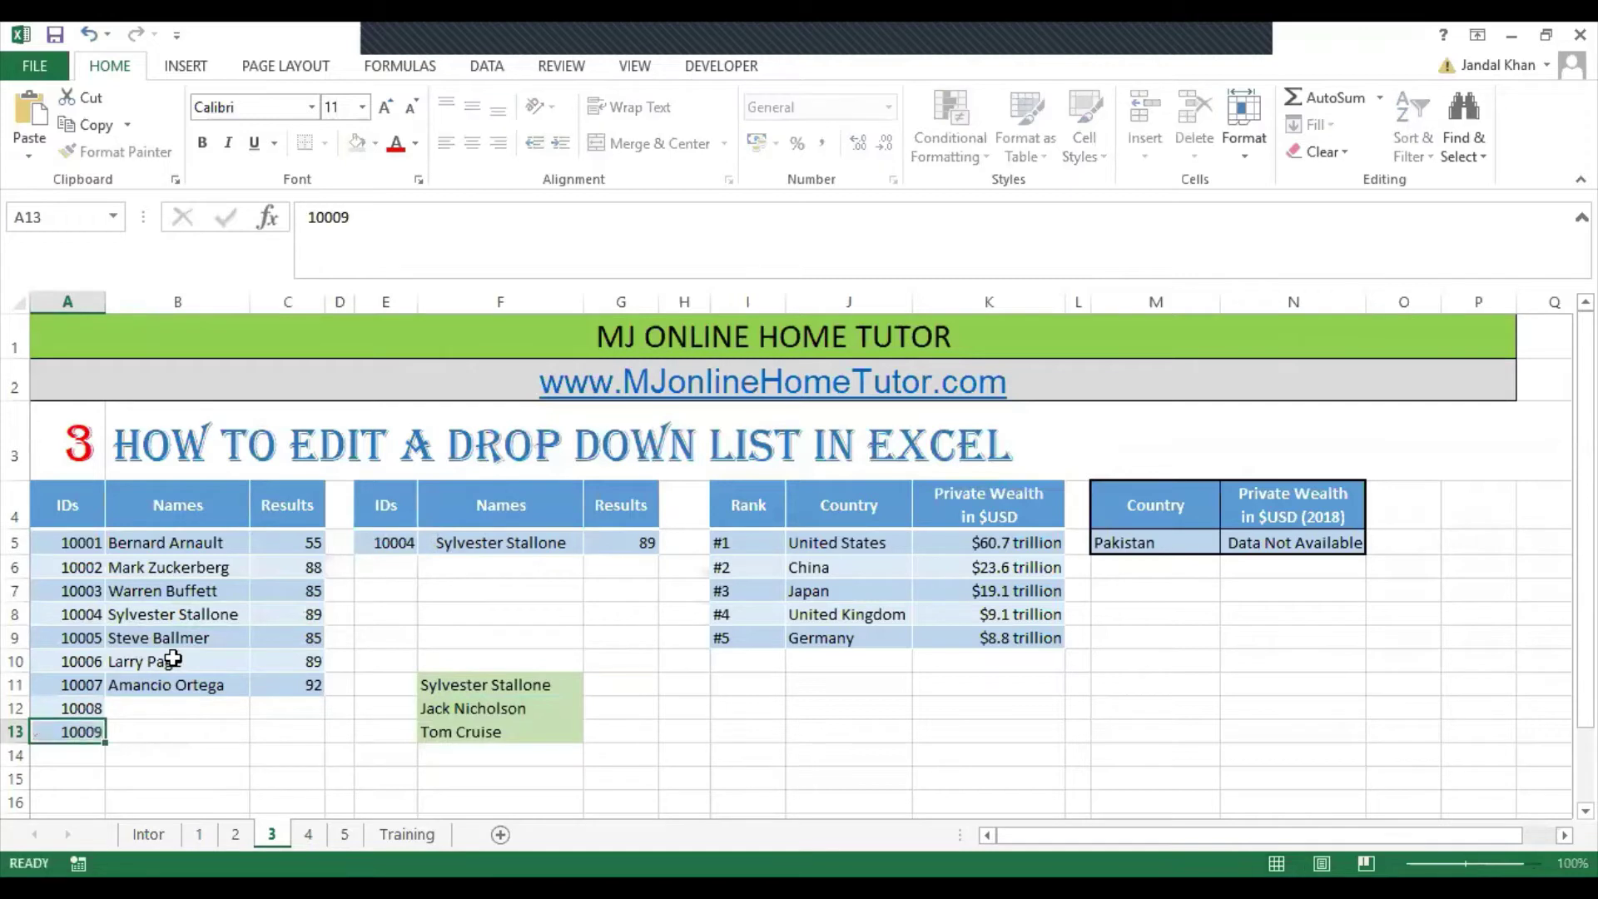
{"action": "key", "text": "Return"}
Step: Copy Jack Nicholson from F12 into B12 as the name for ID 10008
{"action": "left_click", "coordinate": [170, 705]}
{"action": "left_click", "coordinate": [436, 707]}
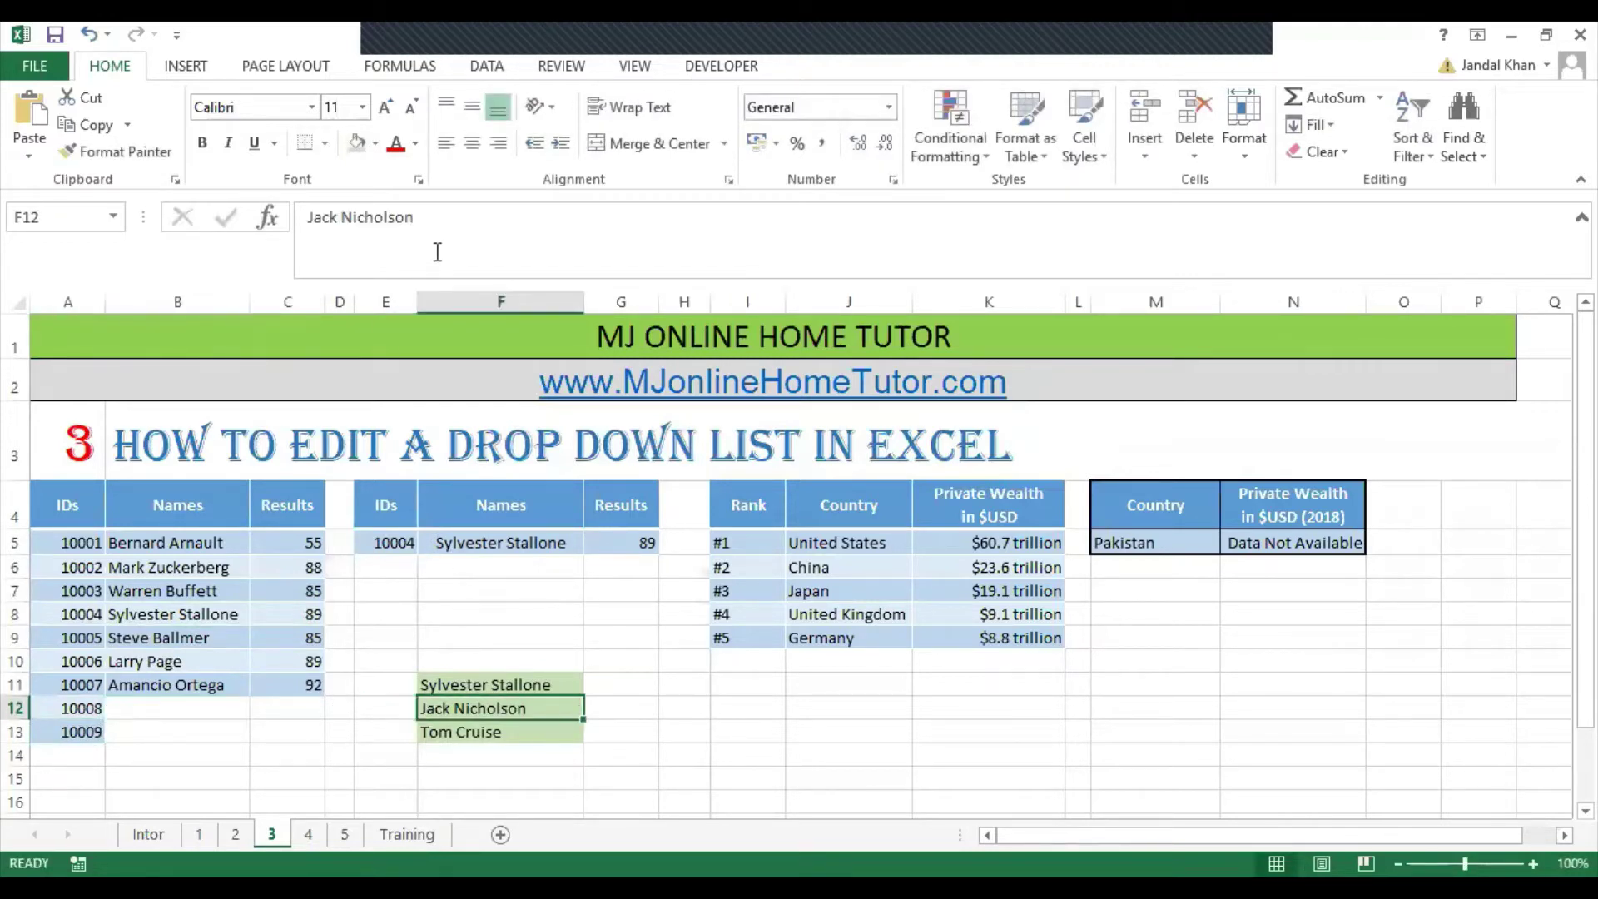
{"action": "left_click_drag", "start_coordinate": [415, 225], "coordinate": [308, 222]}
{"action": "key", "text": "ctrl+c"}
{"action": "double_click", "coordinate": [160, 712]}
{"action": "key", "text": "ctrl+v"}
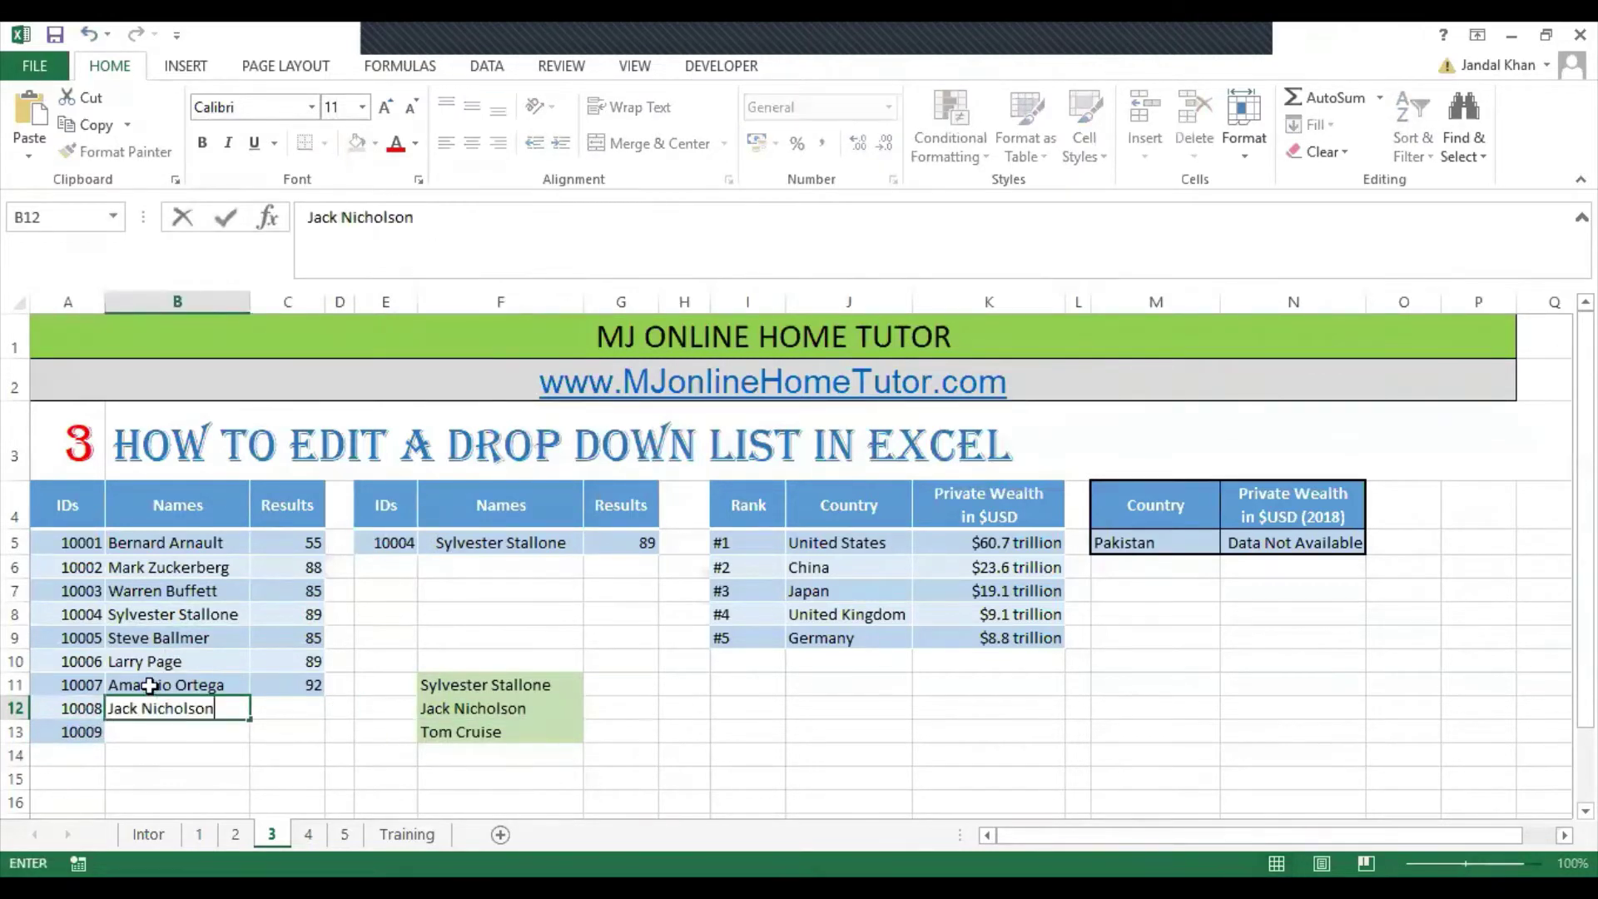
{"action": "key", "text": "Return"}
Step: Copy Tom Cruise from F13 into B13 as the name for ID 10009
{"action": "left_click", "coordinate": [459, 730]}
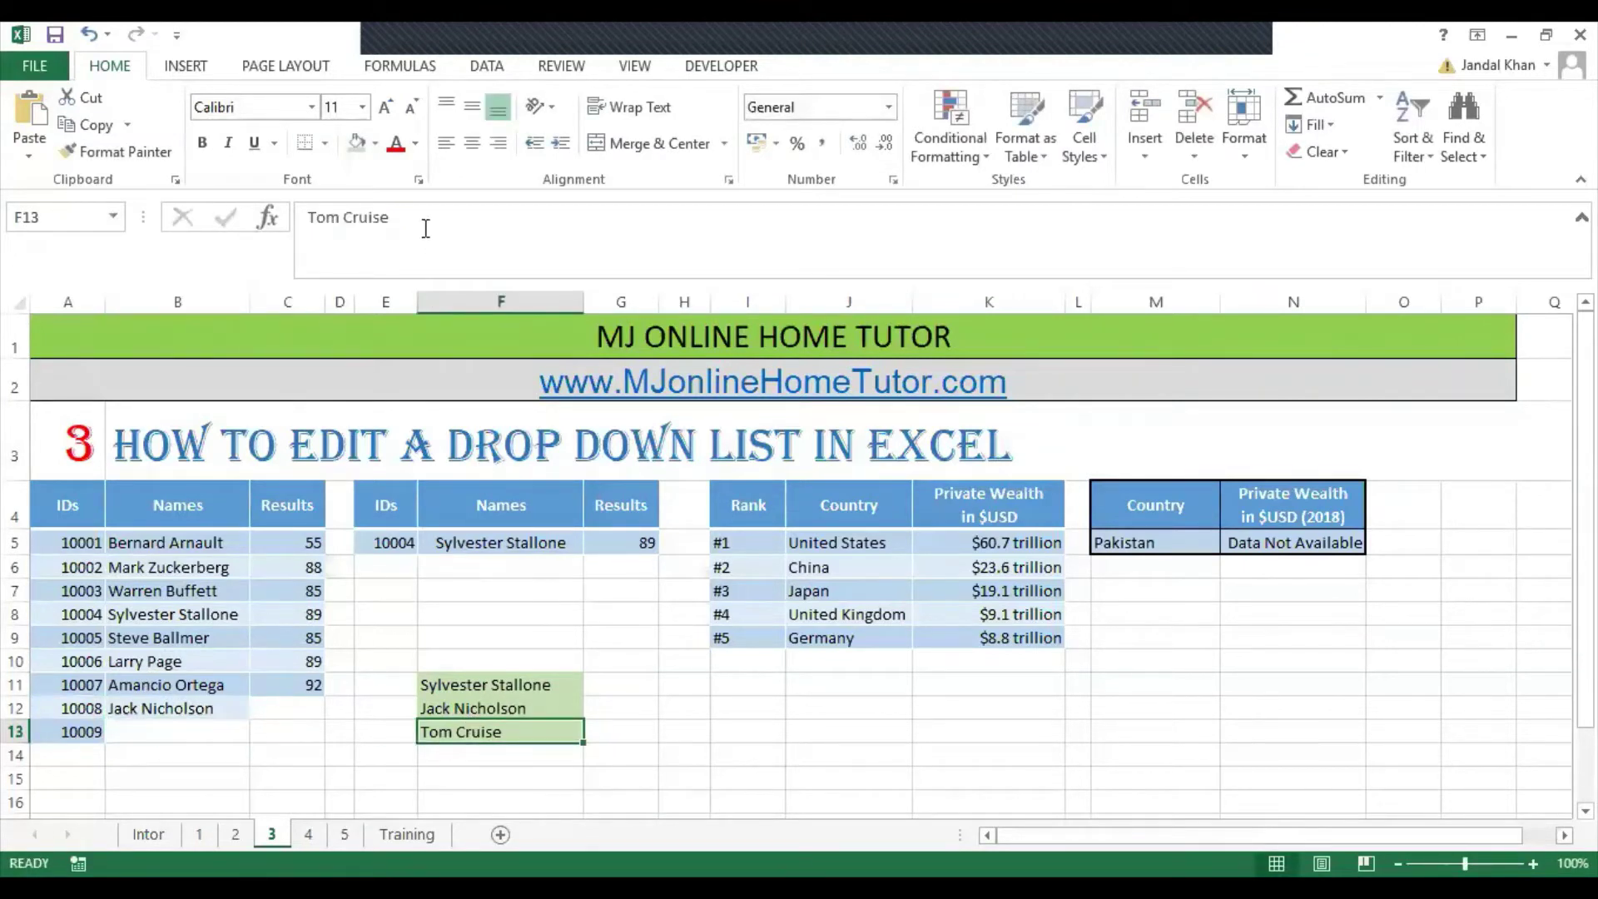
{"action": "left_click_drag", "start_coordinate": [427, 220], "coordinate": [307, 218]}
{"action": "key", "text": "ctrl+c"}
{"action": "key", "text": "Tab"}
{"action": "double_click", "coordinate": [166, 731]}
{"action": "key", "text": "ctrl+v"}
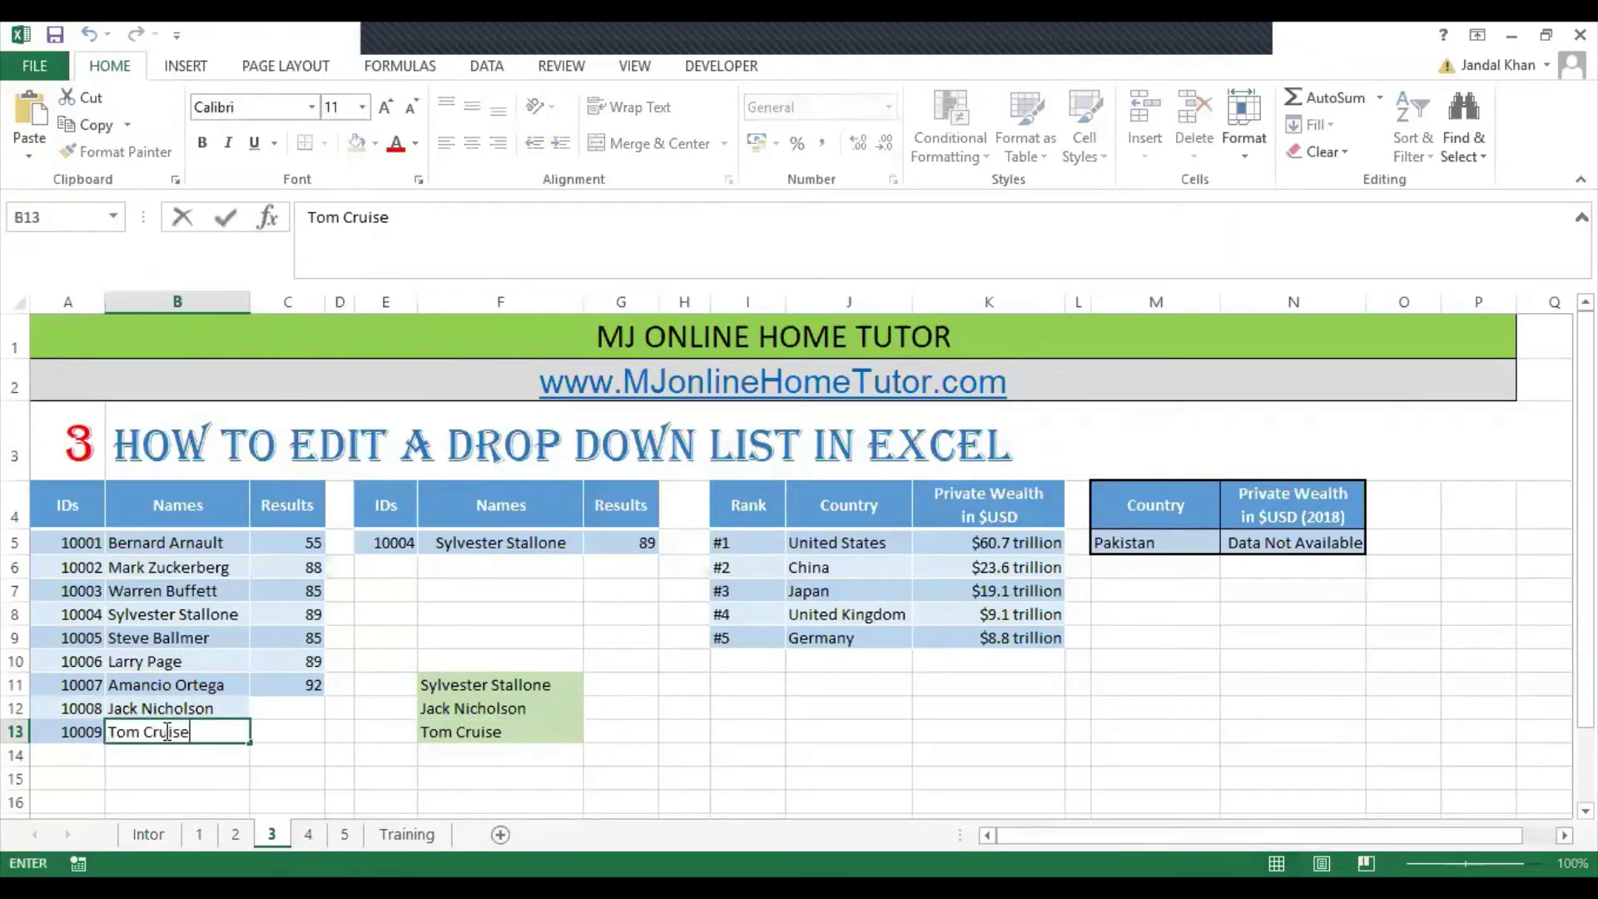
{"action": "key", "text": "Tab"}
Step: Enter the results 78 in C12 and 87 in C13 for the two added people
{"action": "left_click", "coordinate": [274, 708]}
{"action": "type", "text": "78"}
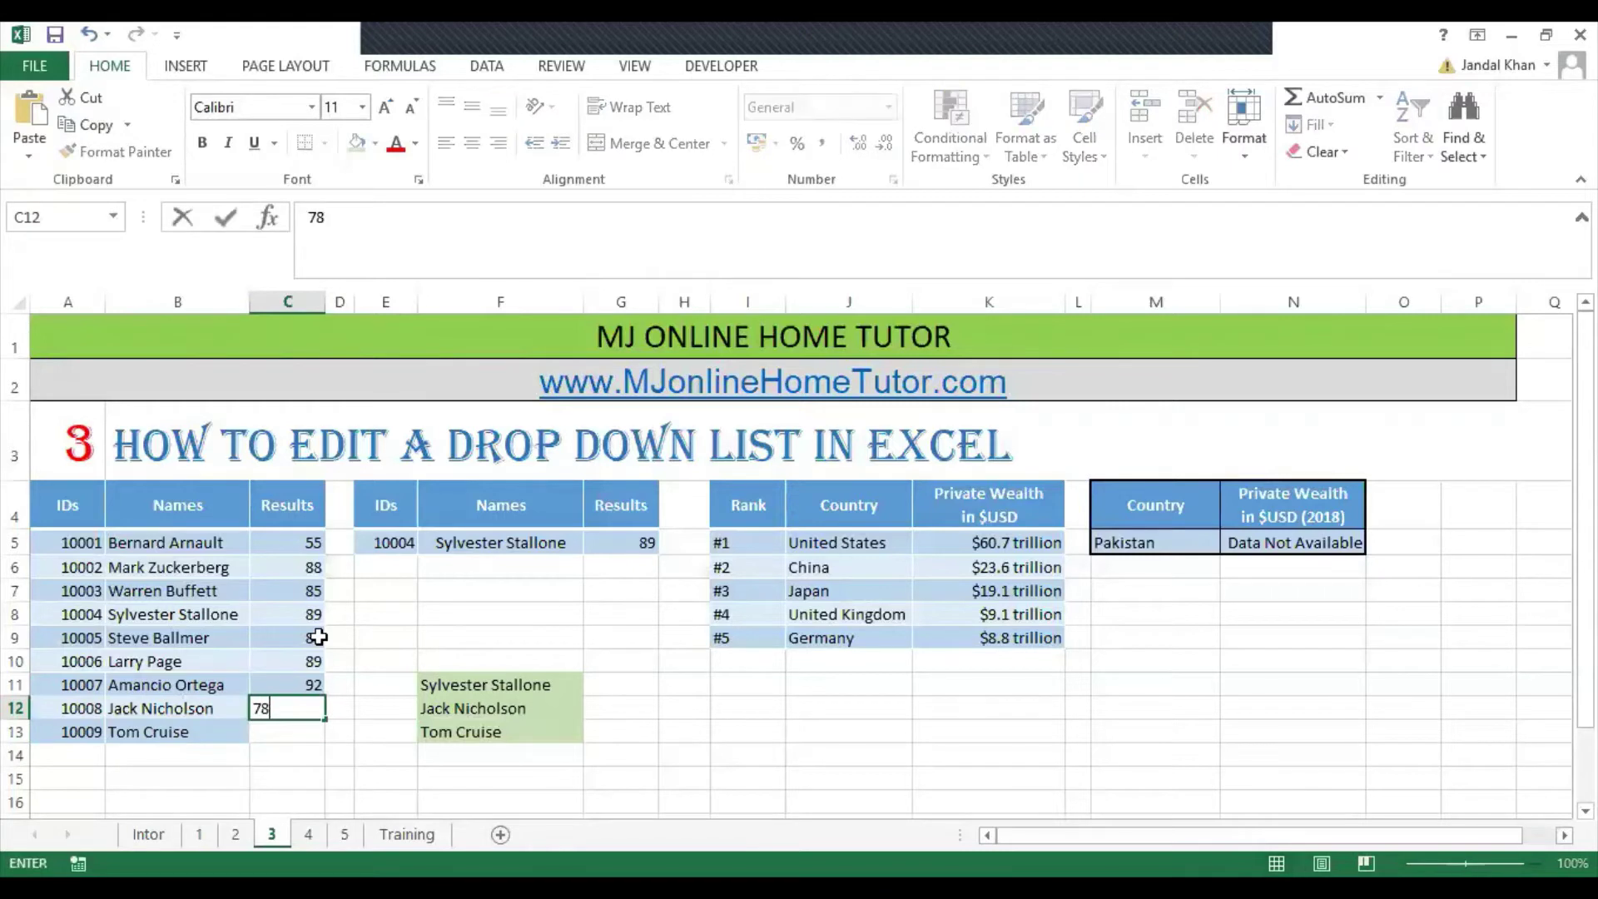
{"action": "key", "text": "Return"}
{"action": "type", "text": "87"}
{"action": "key", "text": "Return"}
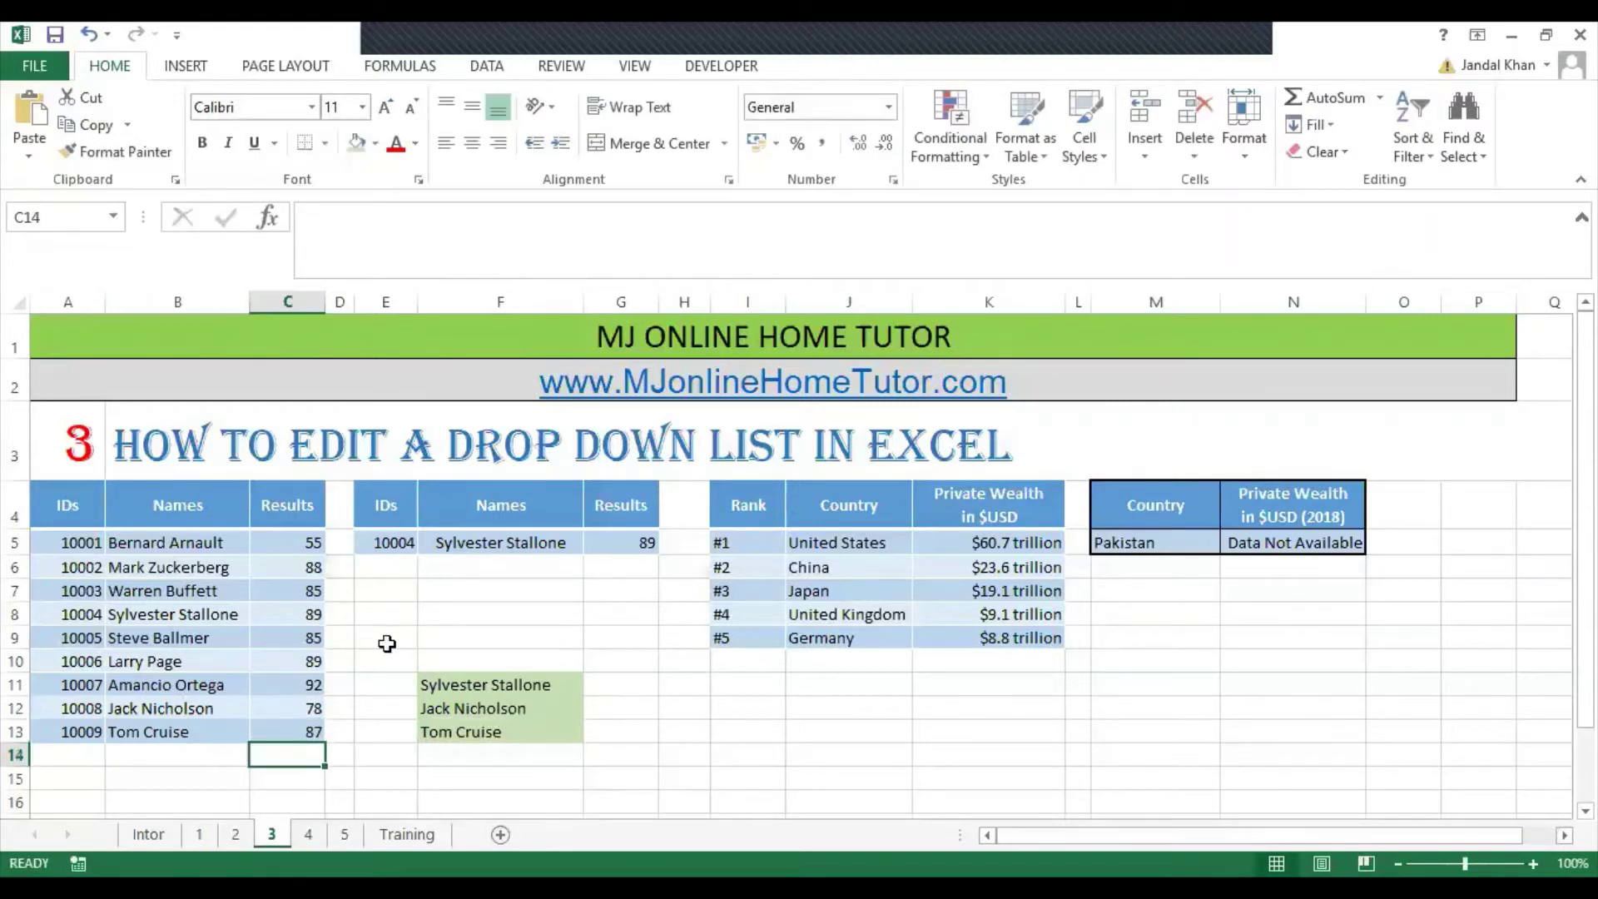
Step: Open the Data Validation rule of the ID cell E5 and clear its Source range for reselection
{"action": "left_click", "coordinate": [477, 706]}
{"action": "left_click", "coordinate": [382, 659]}
{"action": "left_click", "coordinate": [384, 542]}
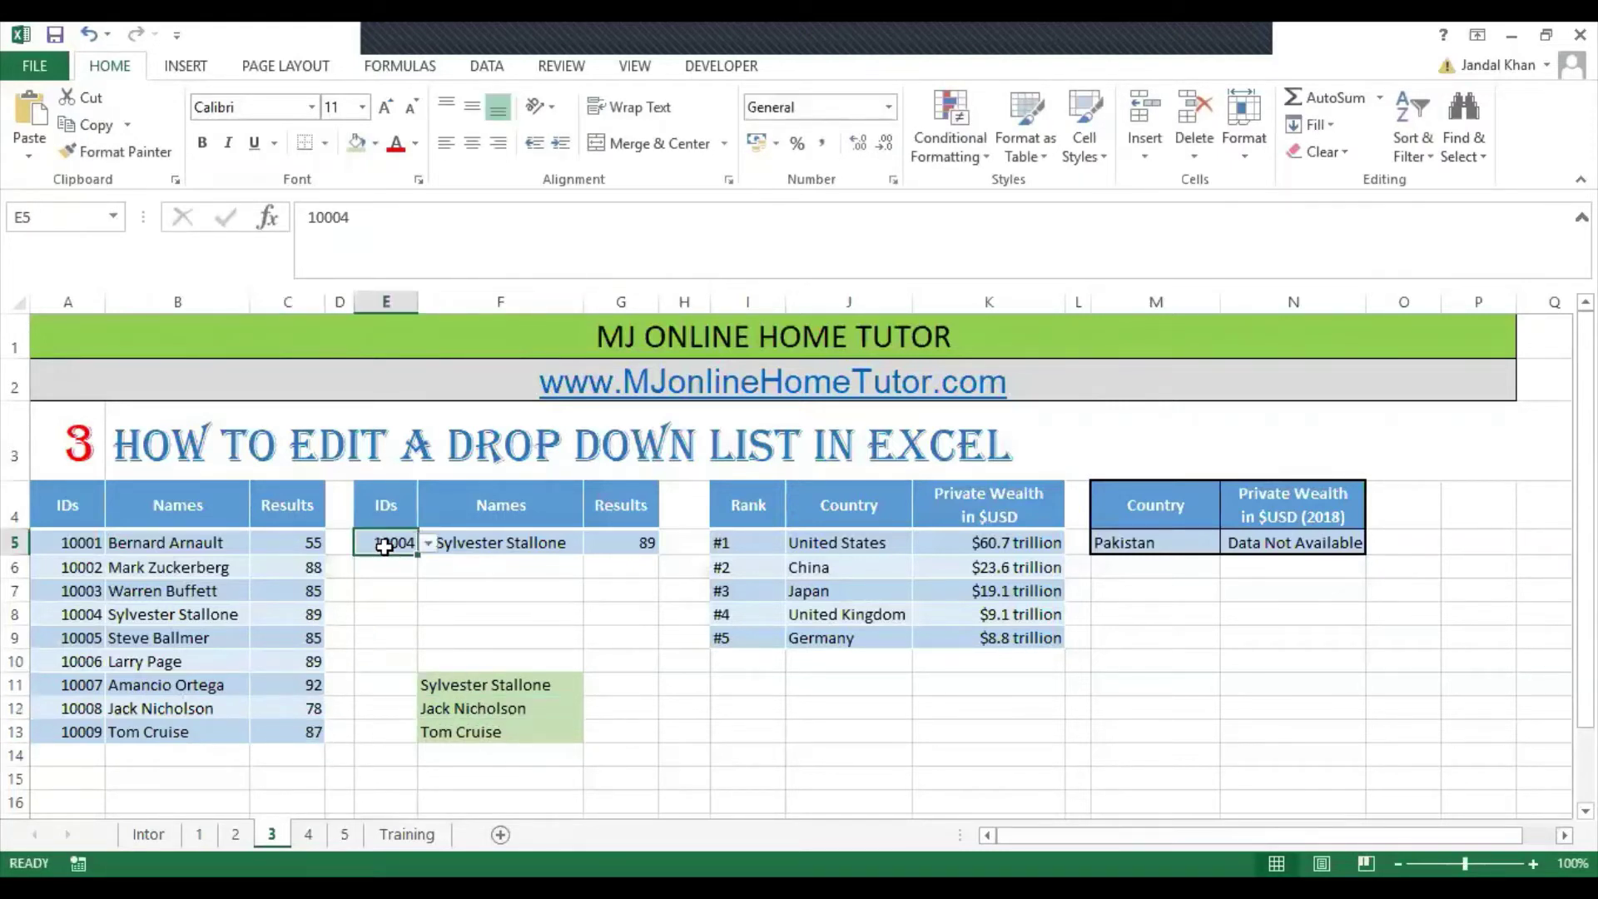
{"action": "left_click", "coordinate": [491, 67]}
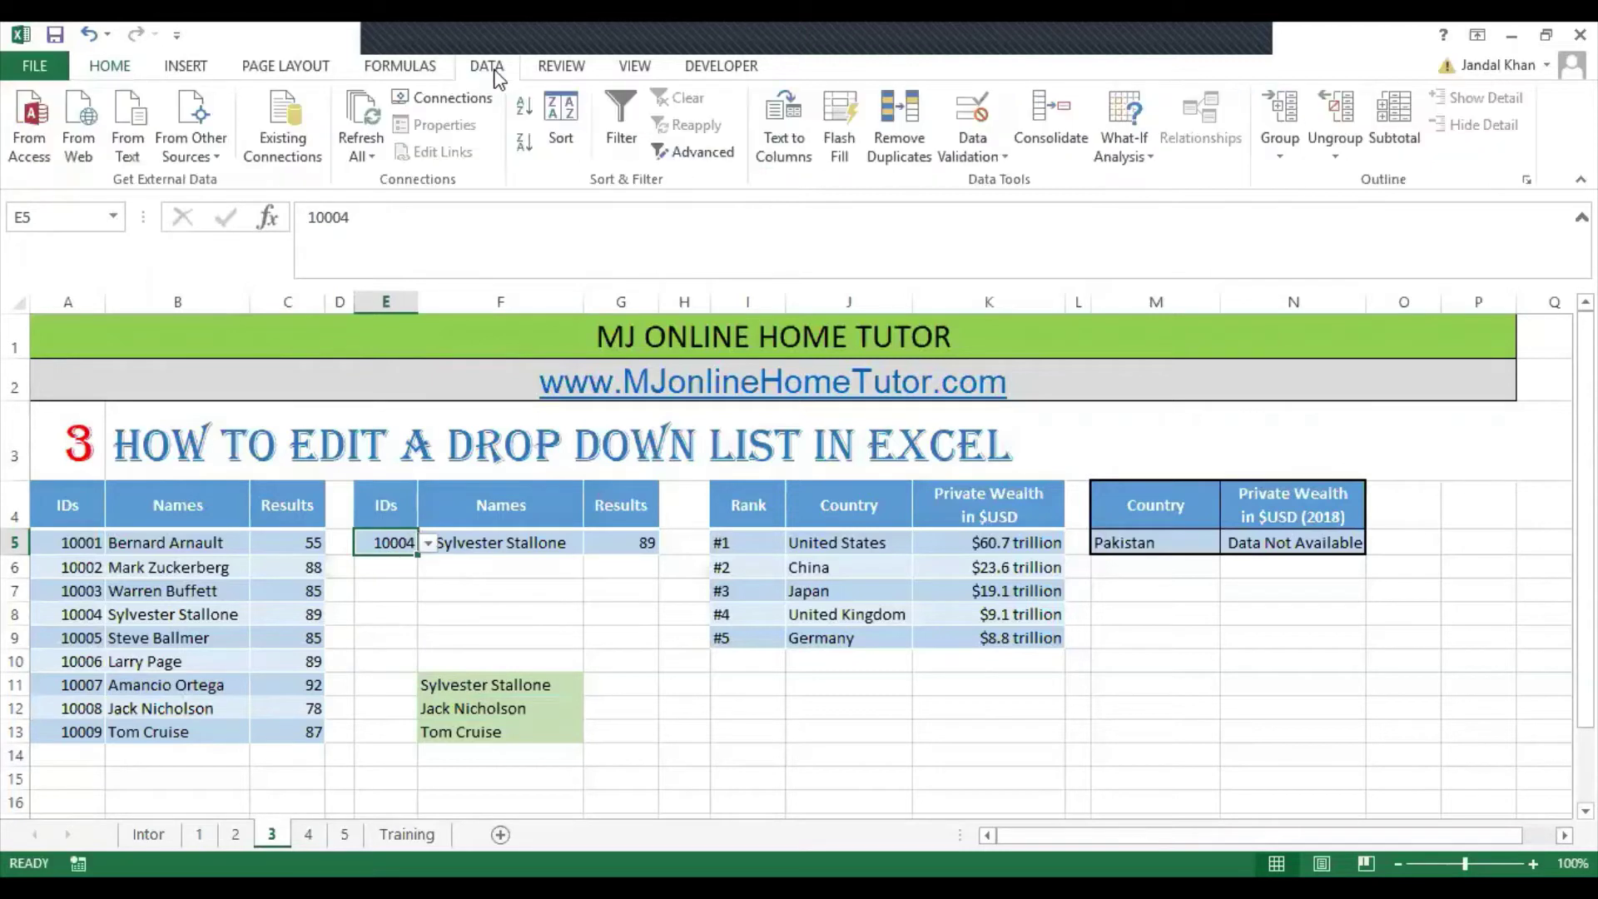
{"action": "left_click", "coordinate": [990, 152]}
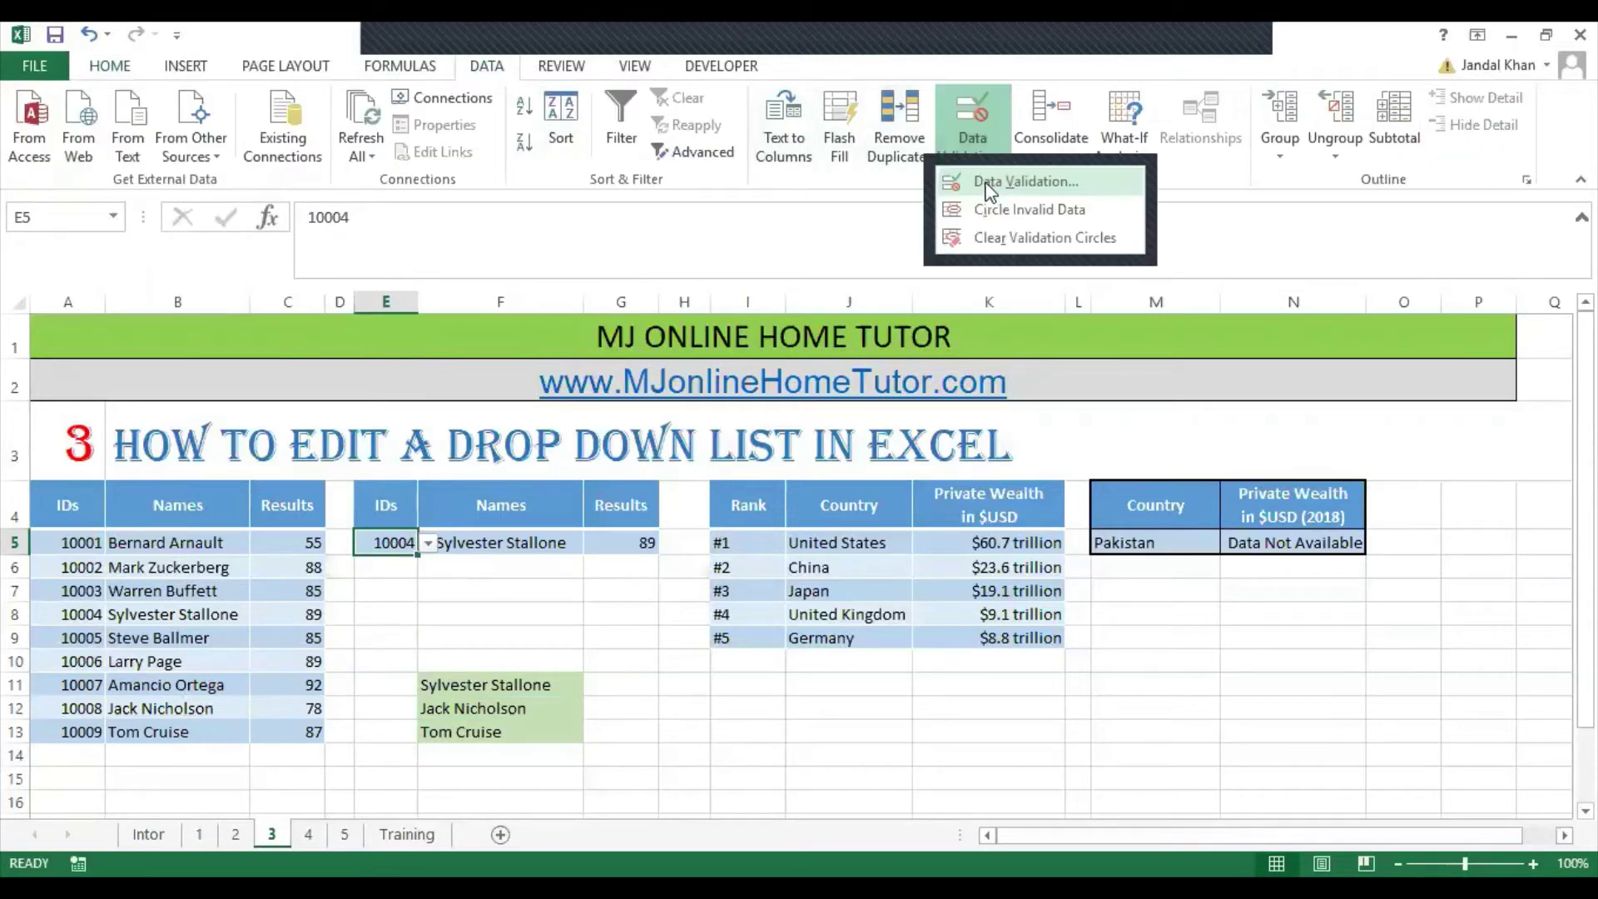
{"action": "left_click", "coordinate": [987, 181]}
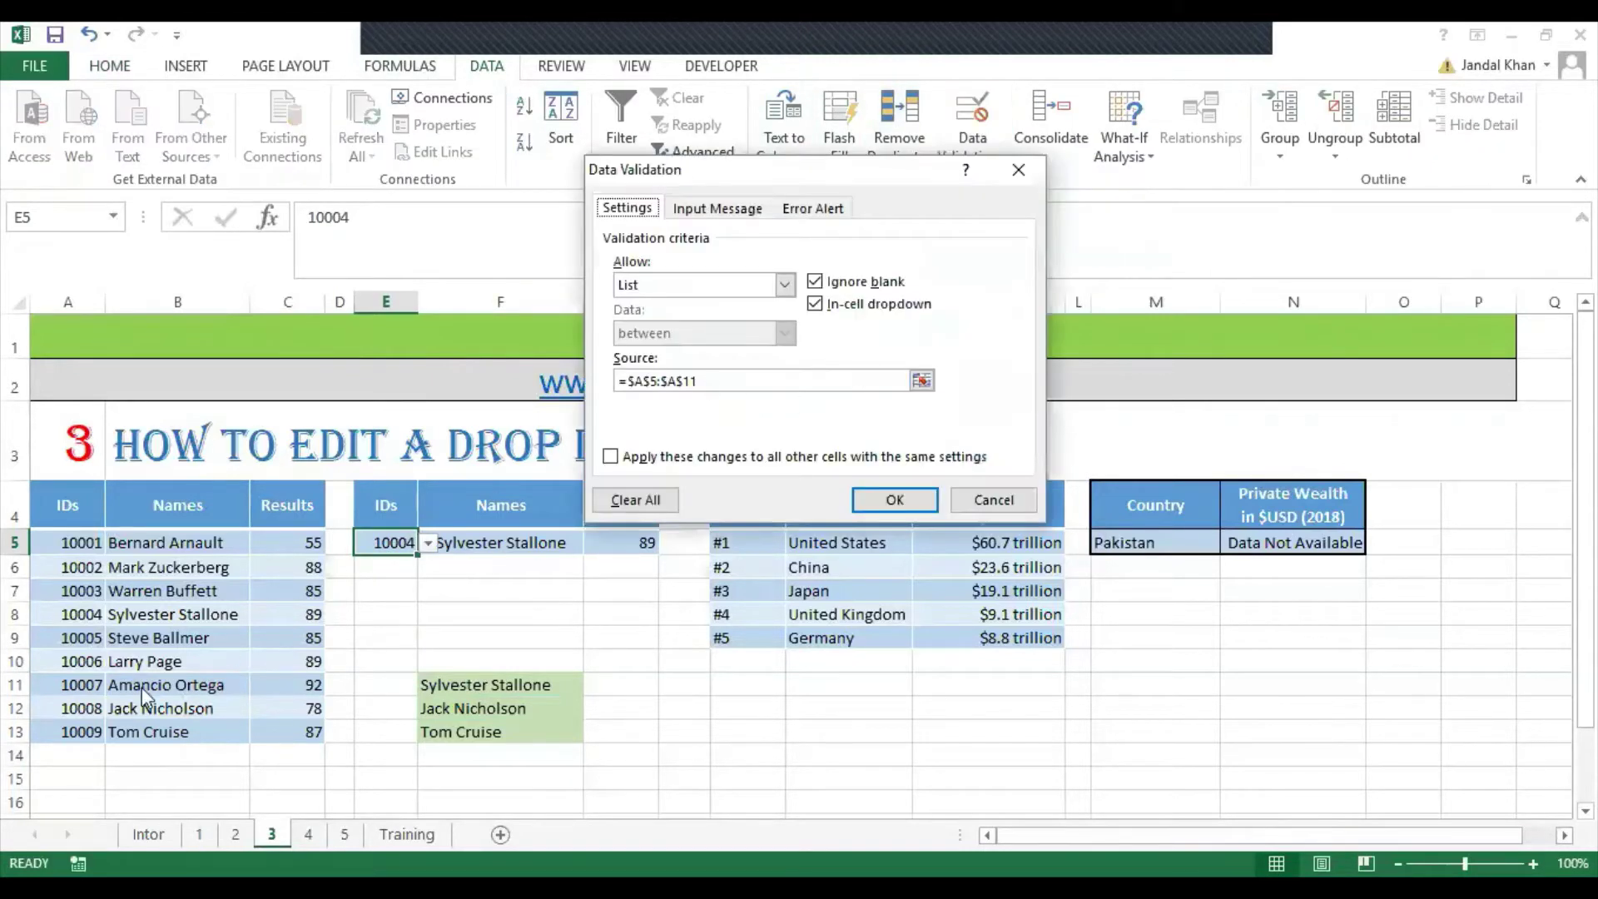
{"action": "left_click", "coordinate": [721, 383]}
{"action": "key", "text": "BackSpace"}
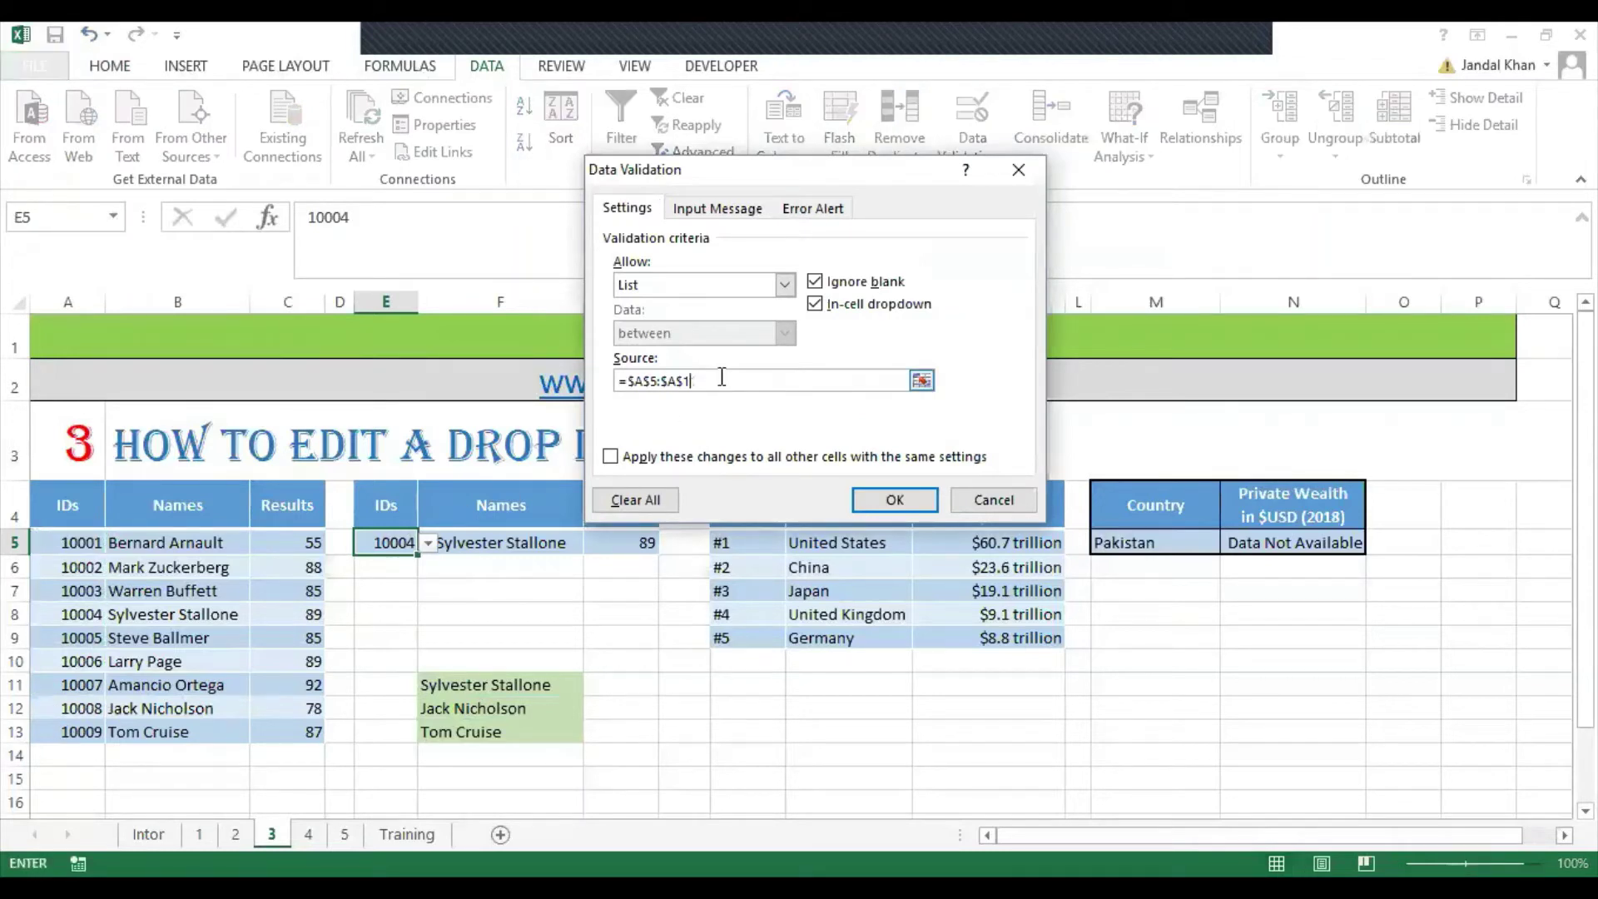
{"action": "left_click", "coordinate": [922, 381]}
{"action": "left_click_drag", "start_coordinate": [97, 546], "coordinate": [92, 571]}
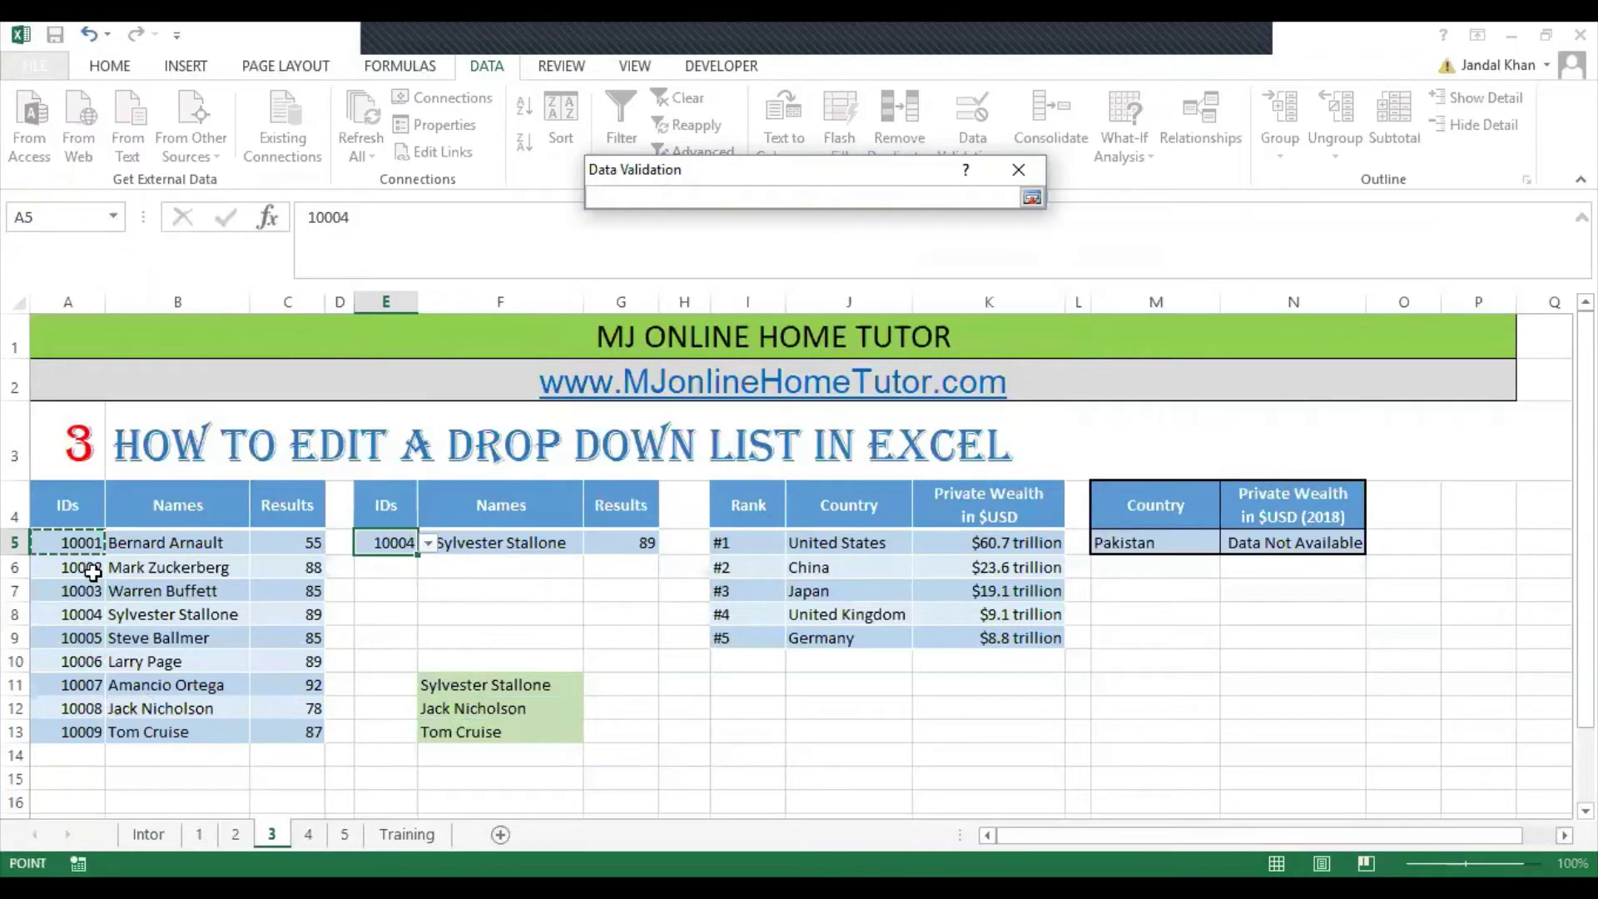
{"action": "key", "text": "ctrl+shift+Down"}
{"action": "left_click_drag", "start_coordinate": [744, 196], "coordinate": [551, 198]}
{"action": "key", "text": "BackSpace"}
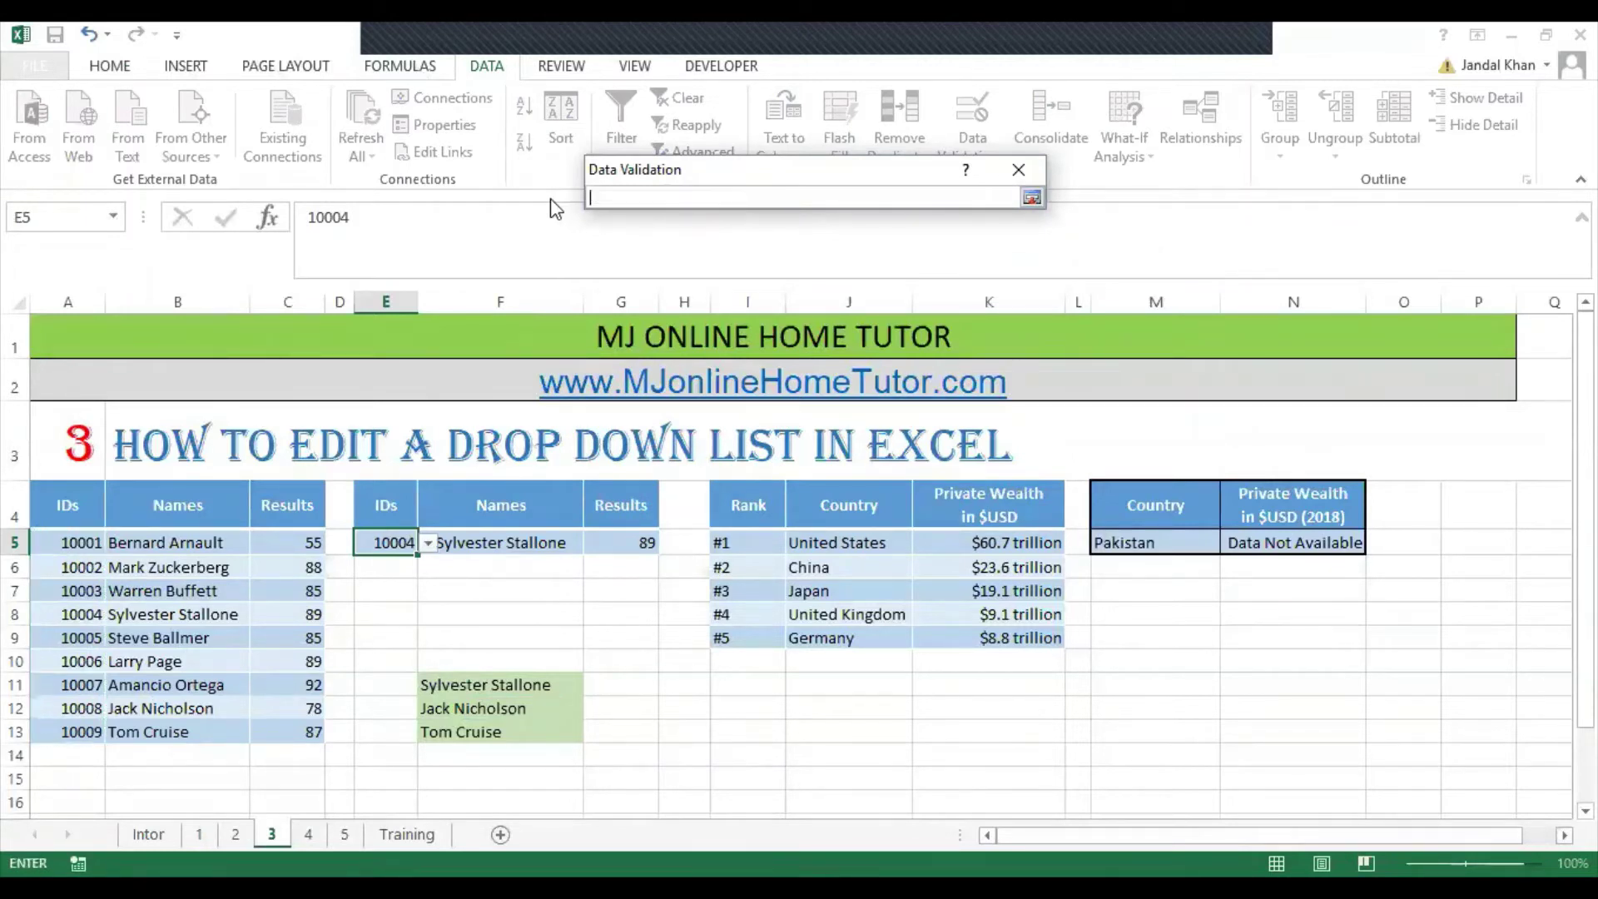
Step: Set the list source of E5 to =$A$5:$A$13 and apply the validation rule
{"action": "left_click", "coordinate": [74, 551]}
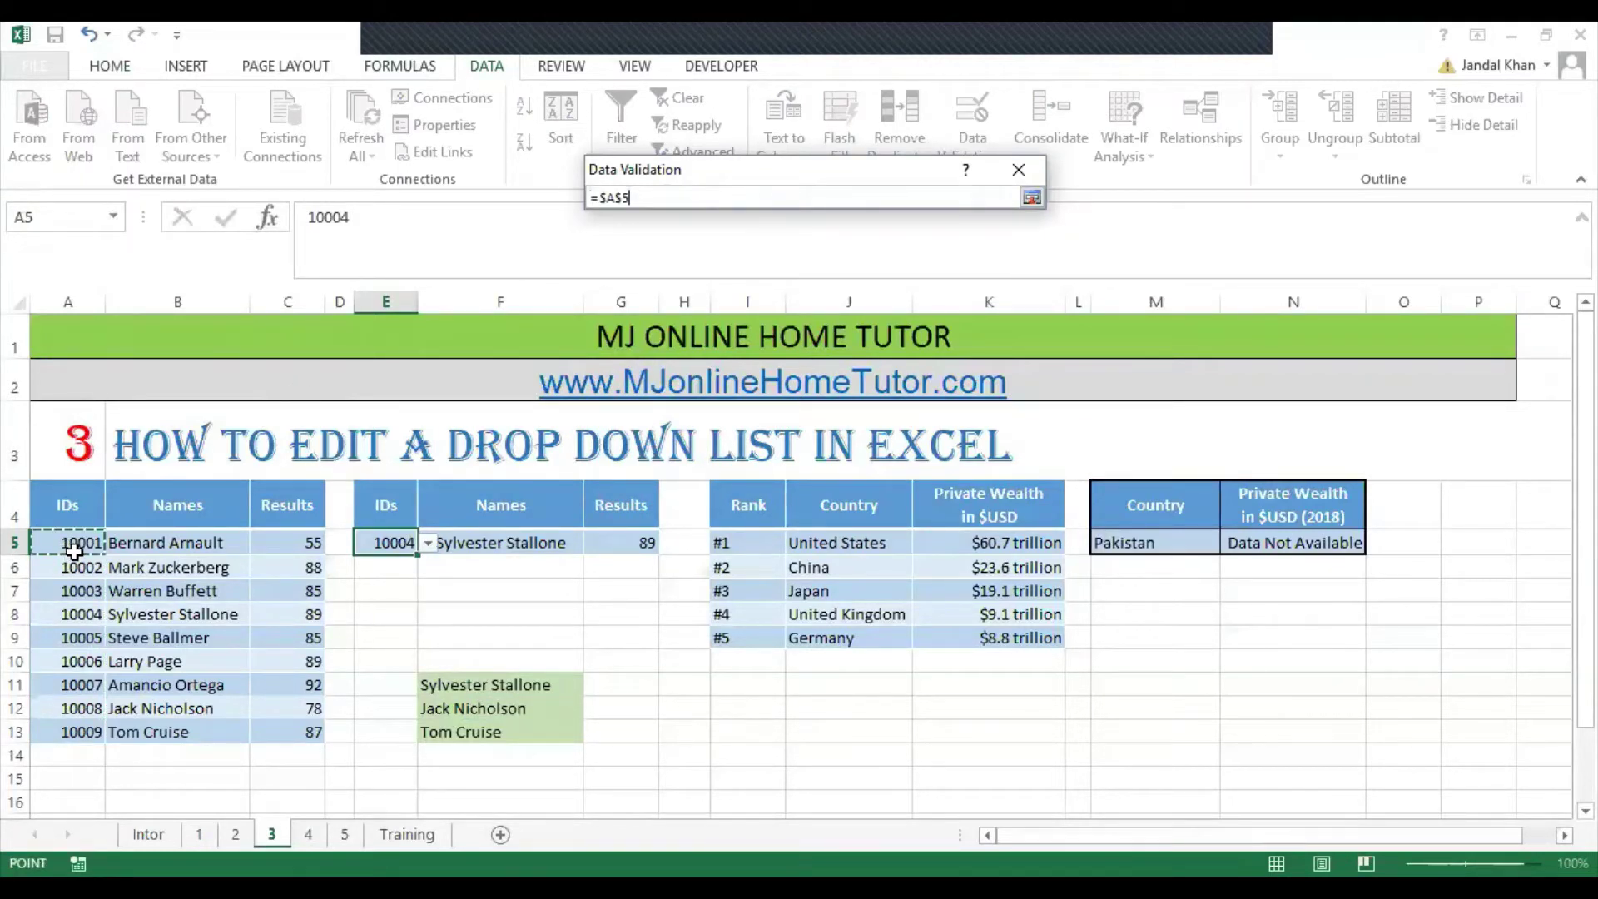
{"action": "left_click_drag", "start_coordinate": [74, 551], "coordinate": [74, 731]}
{"action": "left_click", "coordinate": [1033, 197]}
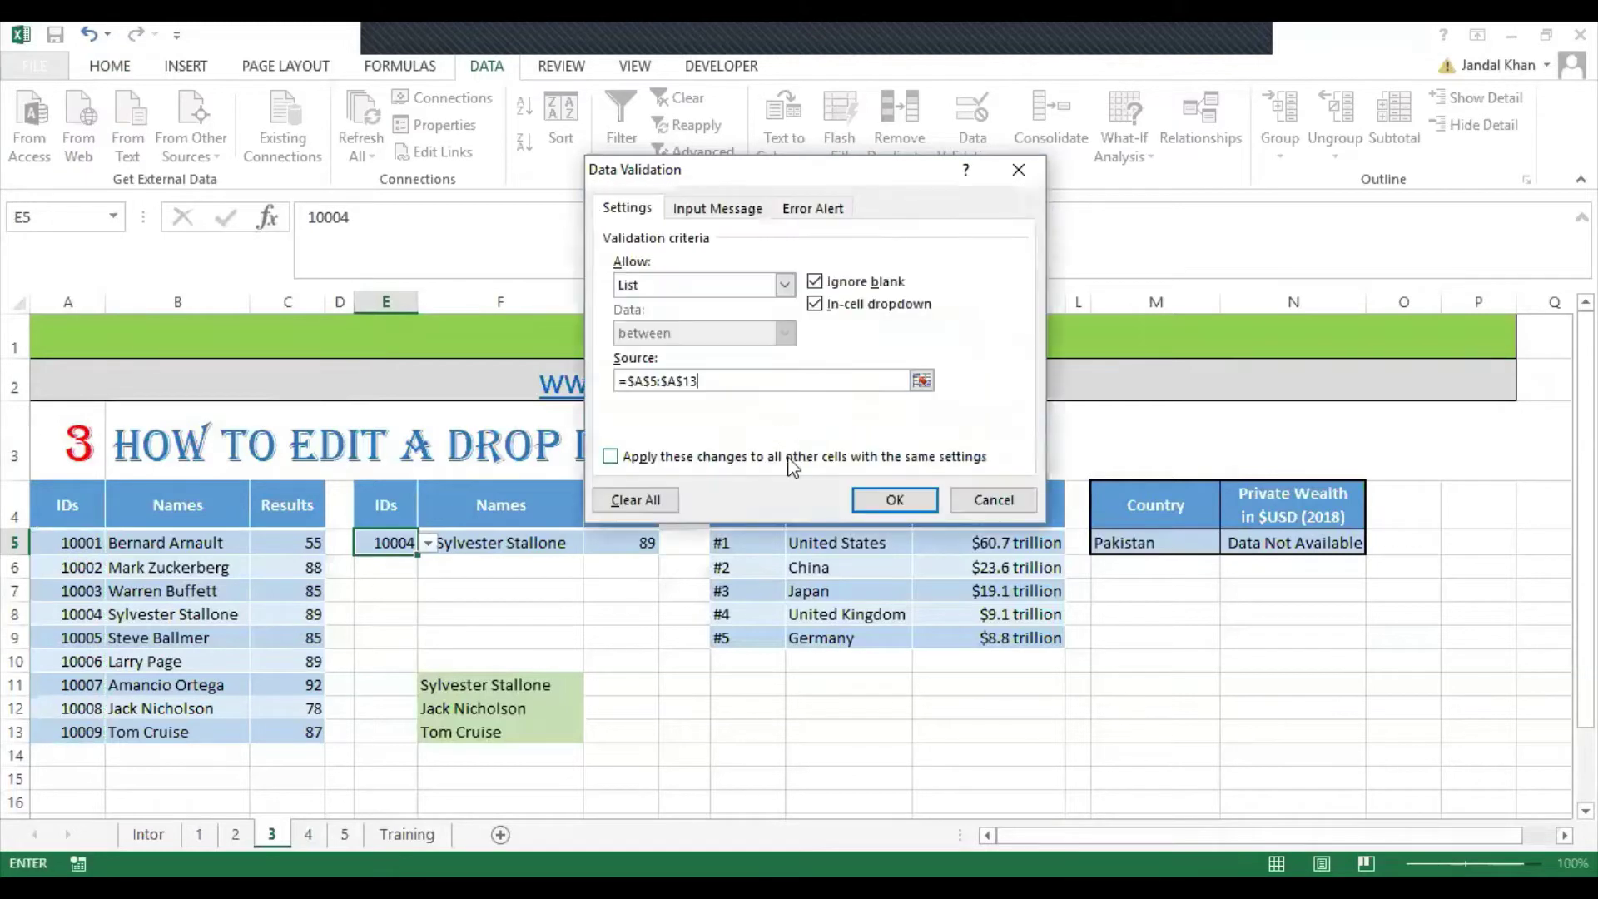
{"action": "left_click", "coordinate": [875, 498]}
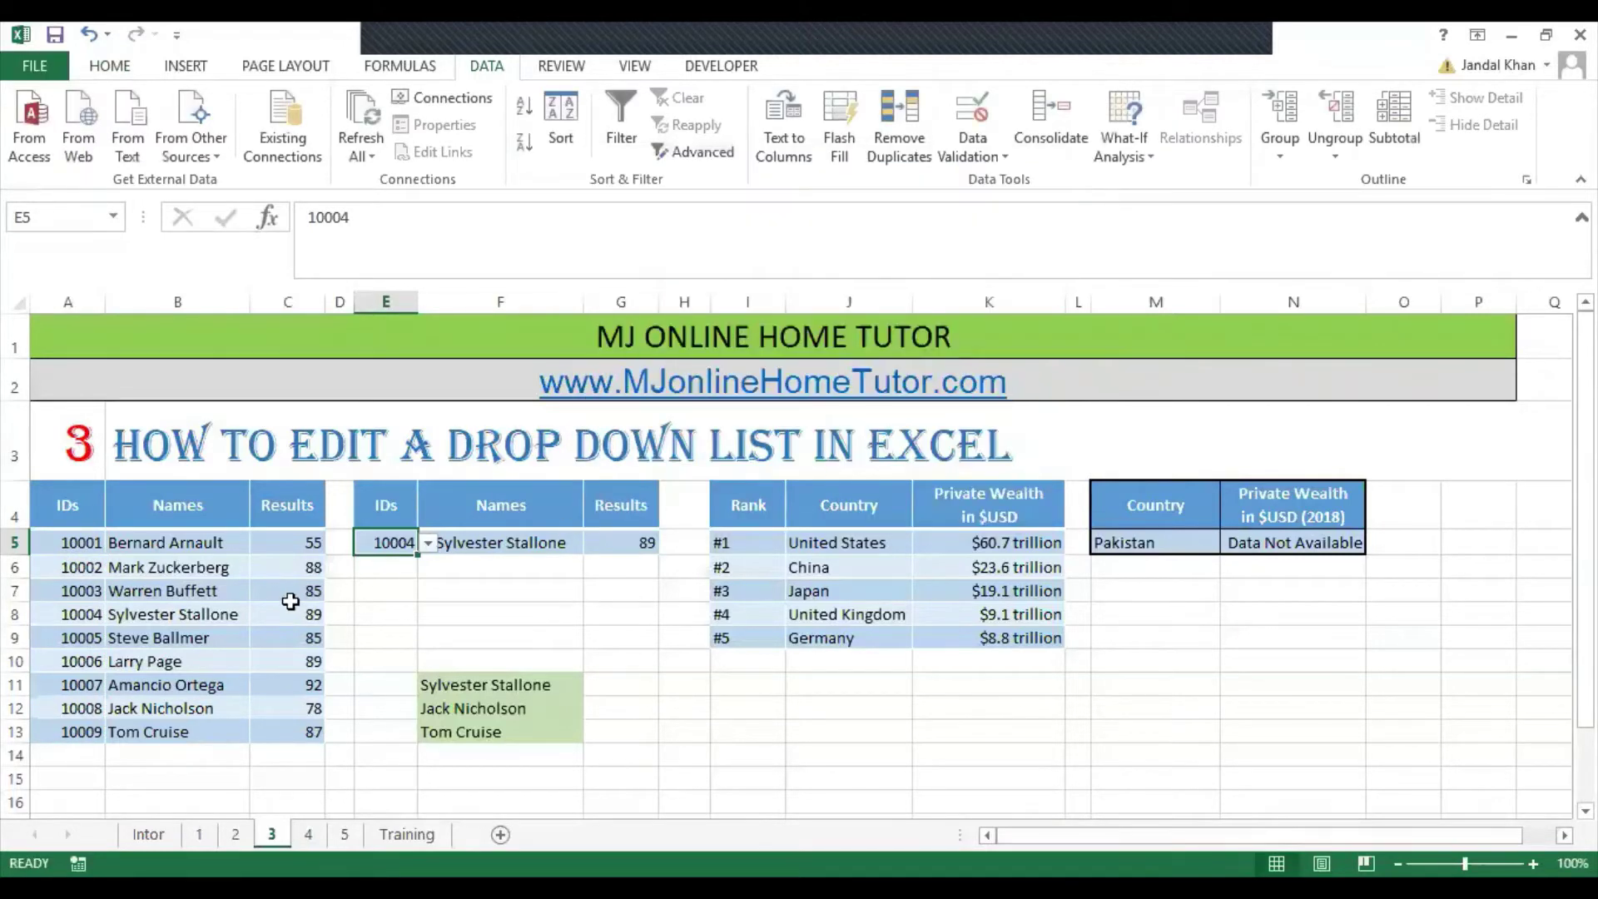
Step: Try the added IDs 10008 and 10009 from the E5 drop-down list, ending with 10008 selected
{"action": "left_click", "coordinate": [428, 543]}
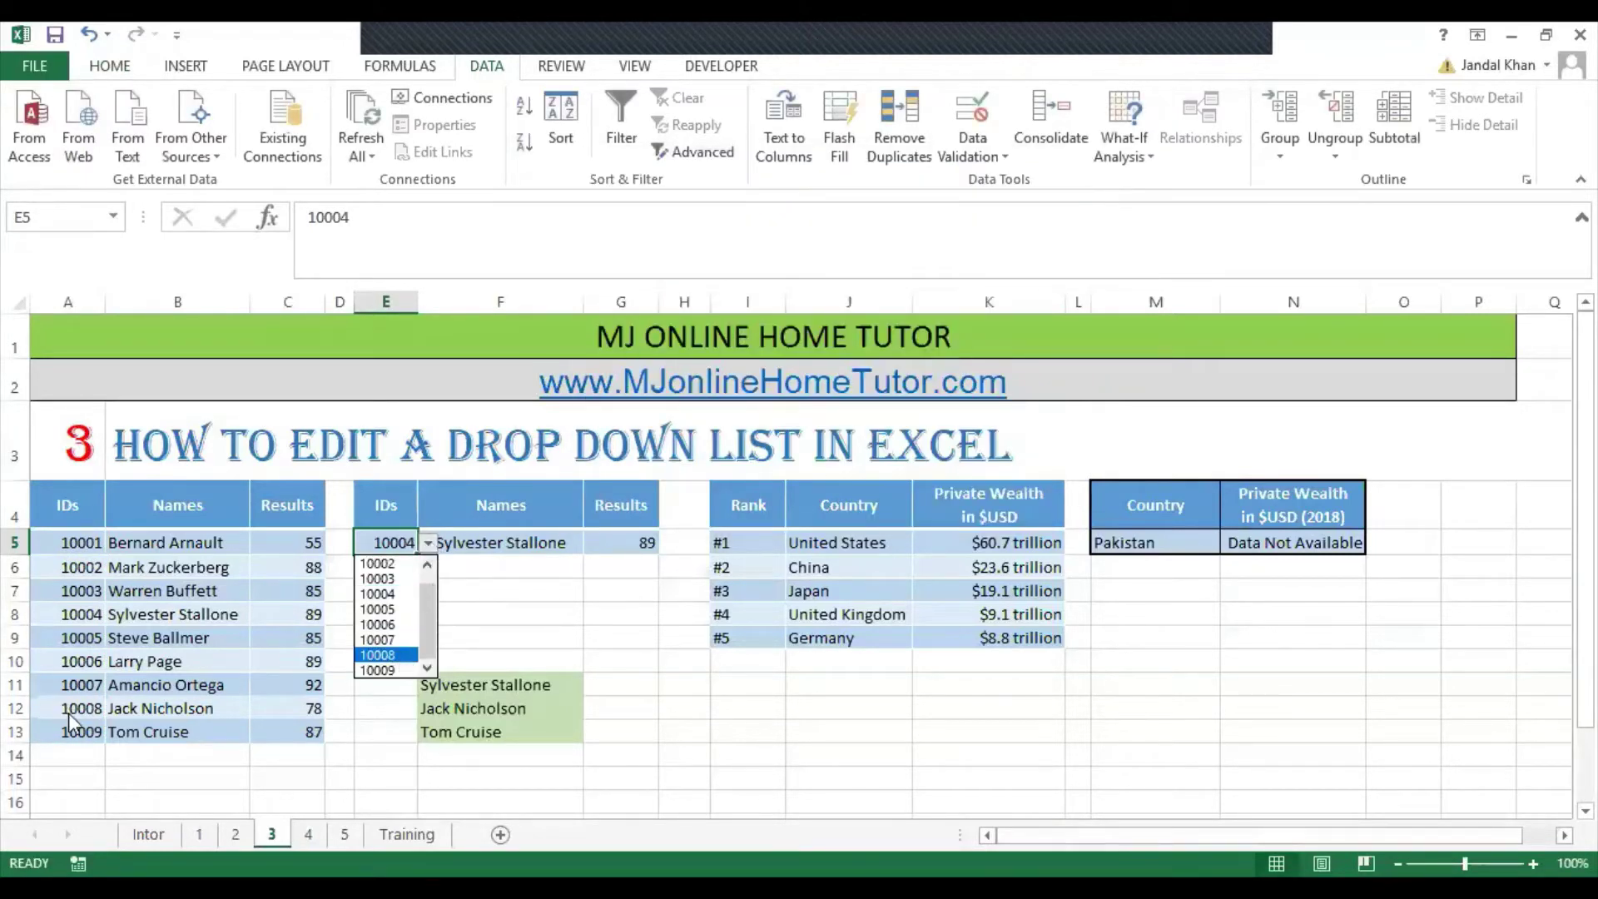
{"action": "left_click", "coordinate": [412, 659]}
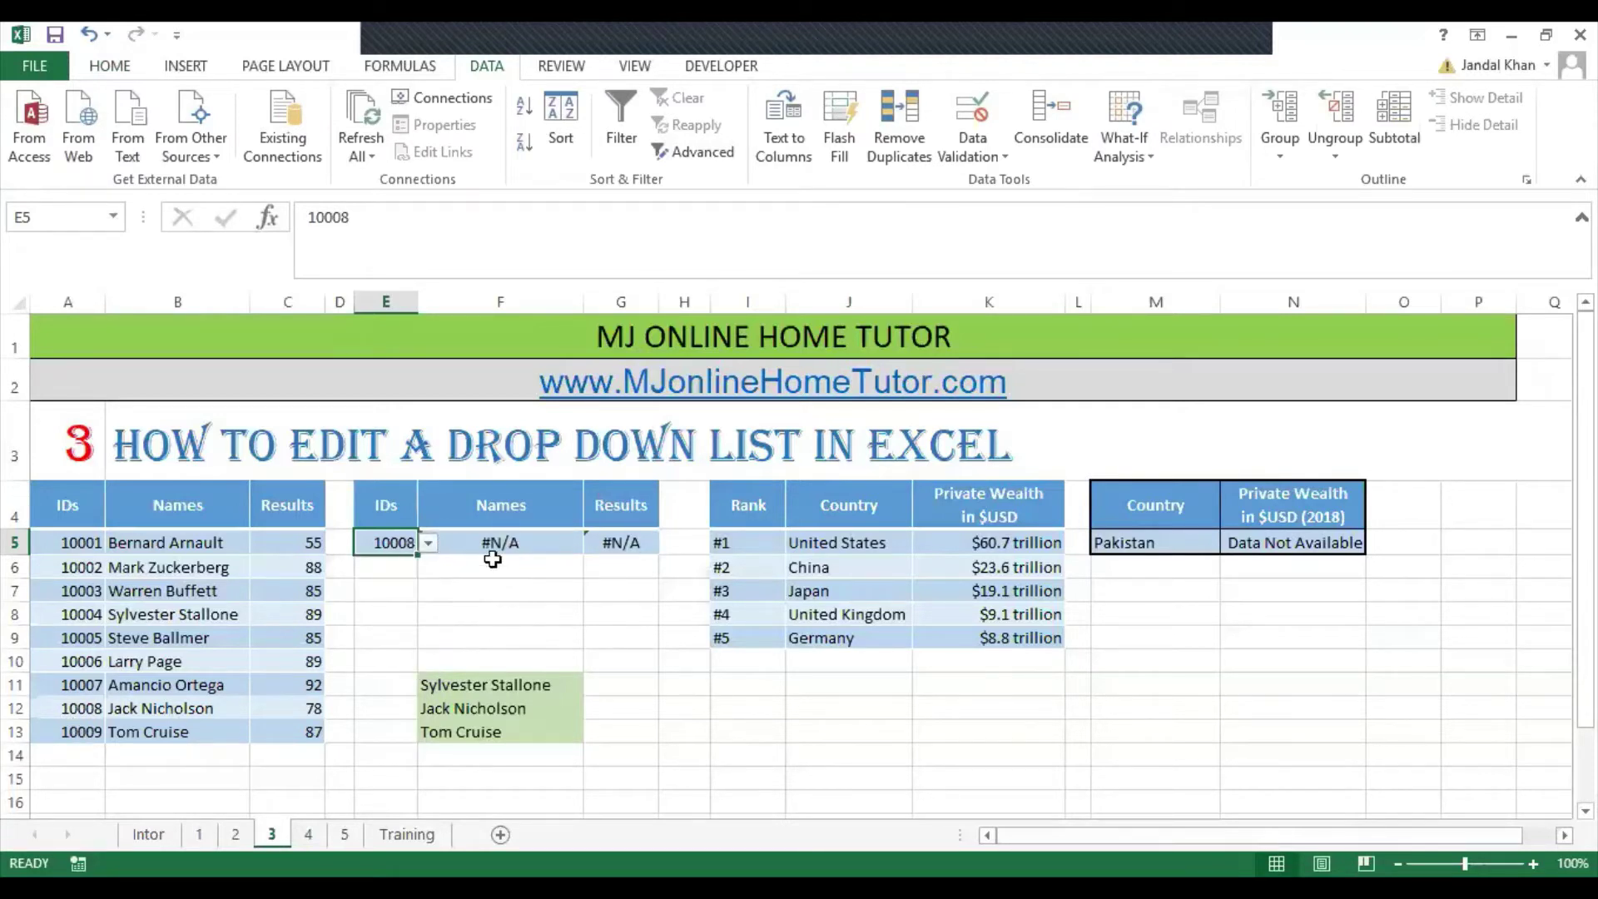
{"action": "left_click", "coordinate": [431, 545]}
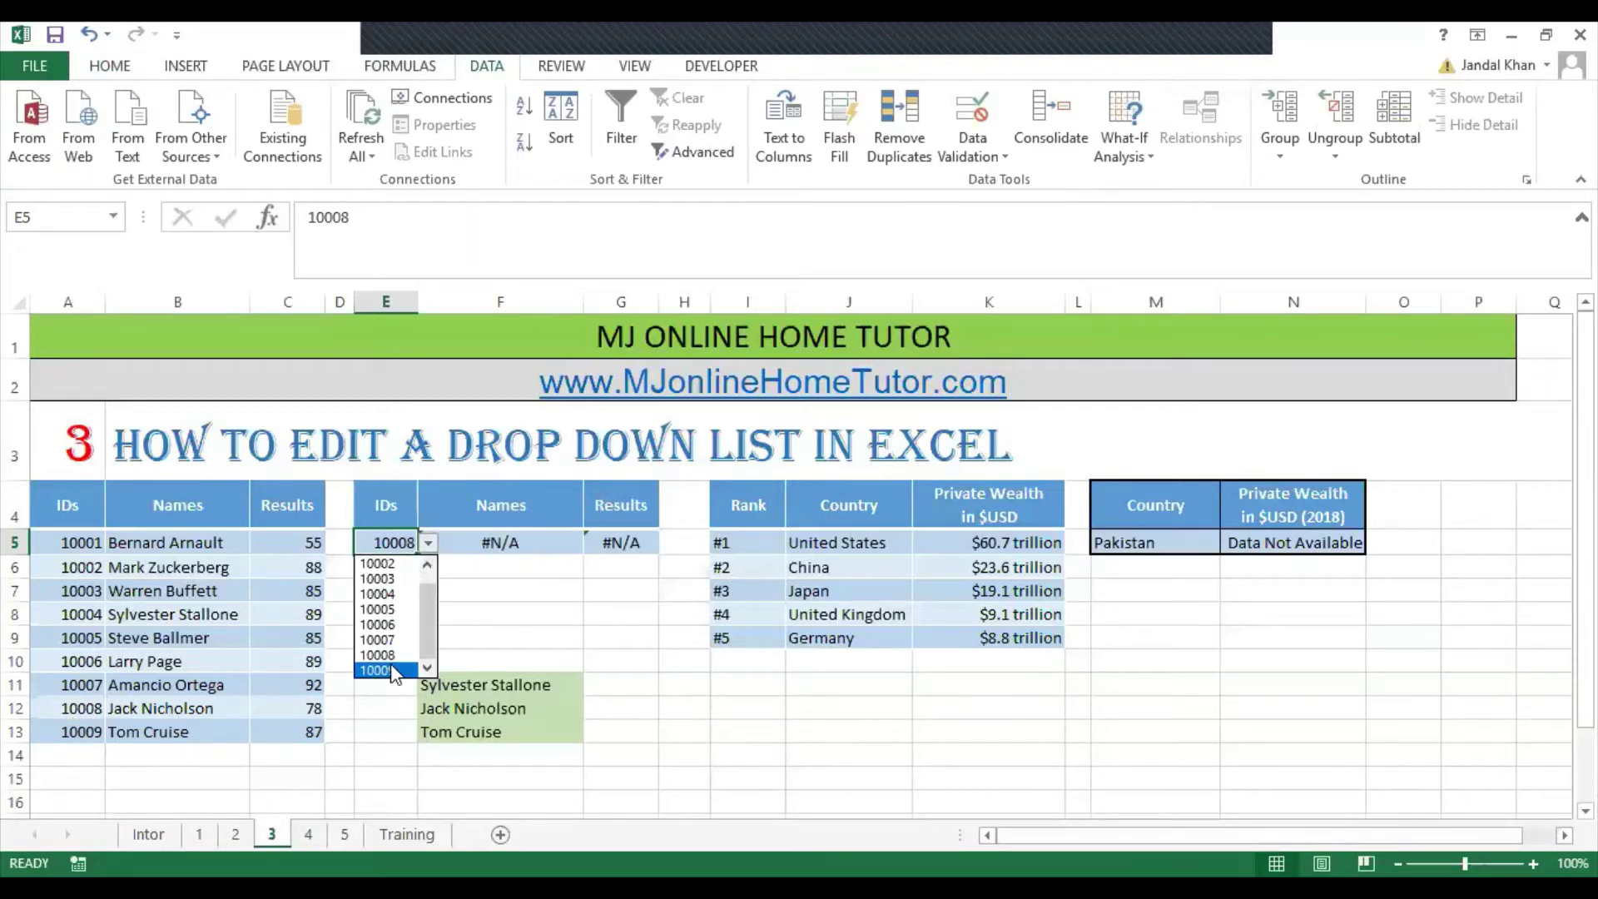
{"action": "left_click", "coordinate": [391, 662]}
{"action": "left_click", "coordinate": [430, 543]}
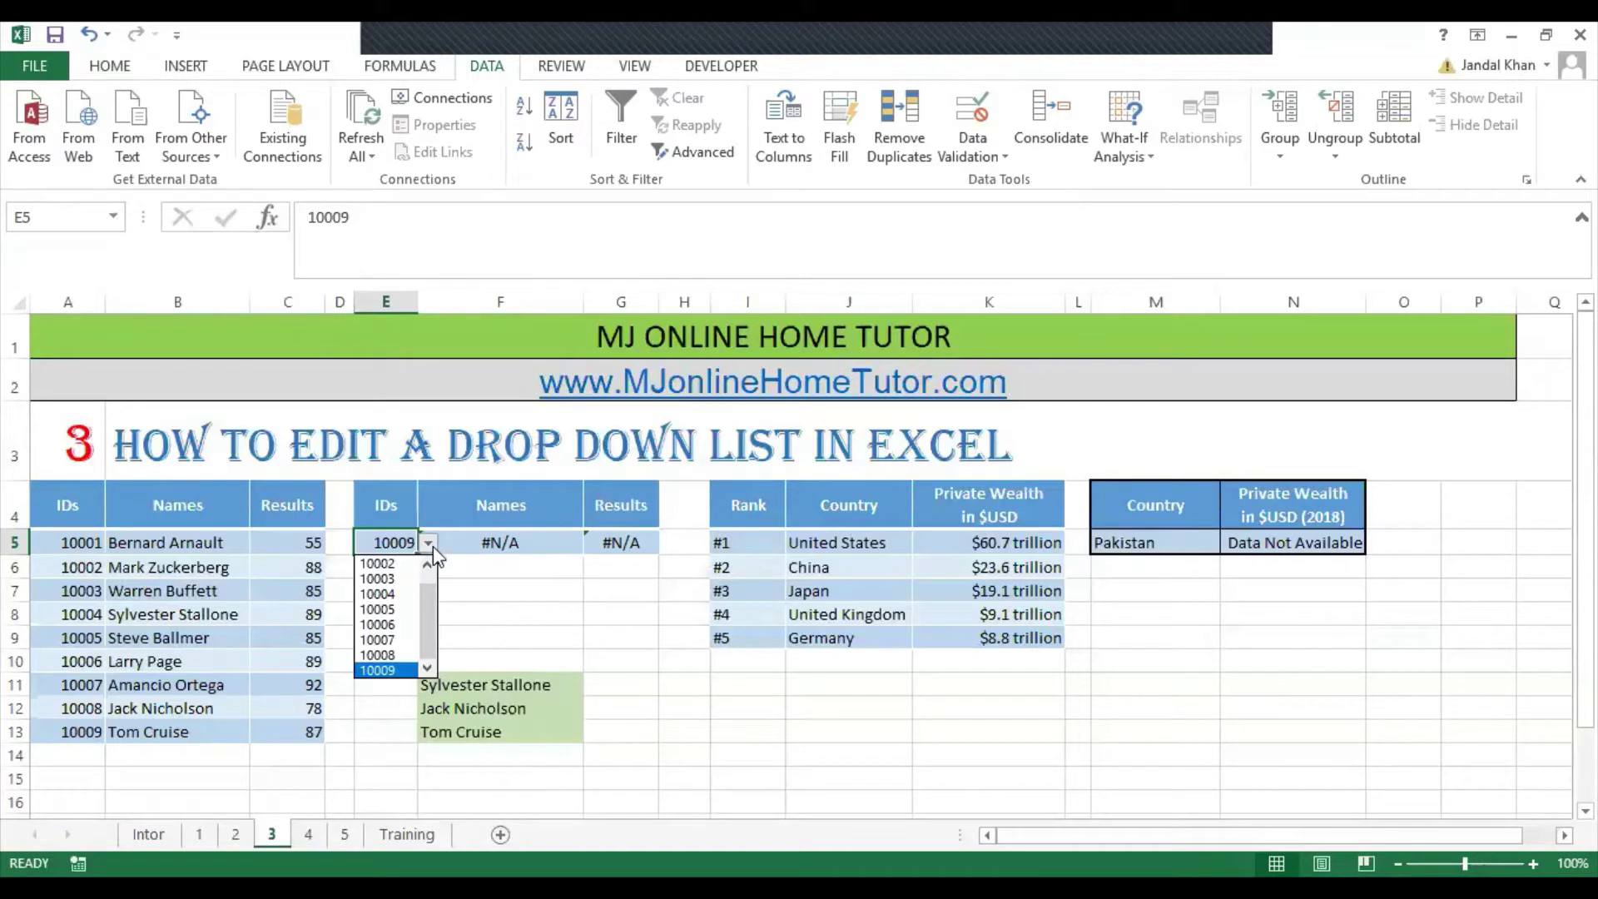
{"action": "left_click", "coordinate": [391, 659]}
Step: Extend the VLOOKUP table range to A5:C13 in the Names cell F5 and the Results cell G5
{"action": "double_click", "coordinate": [518, 541]}
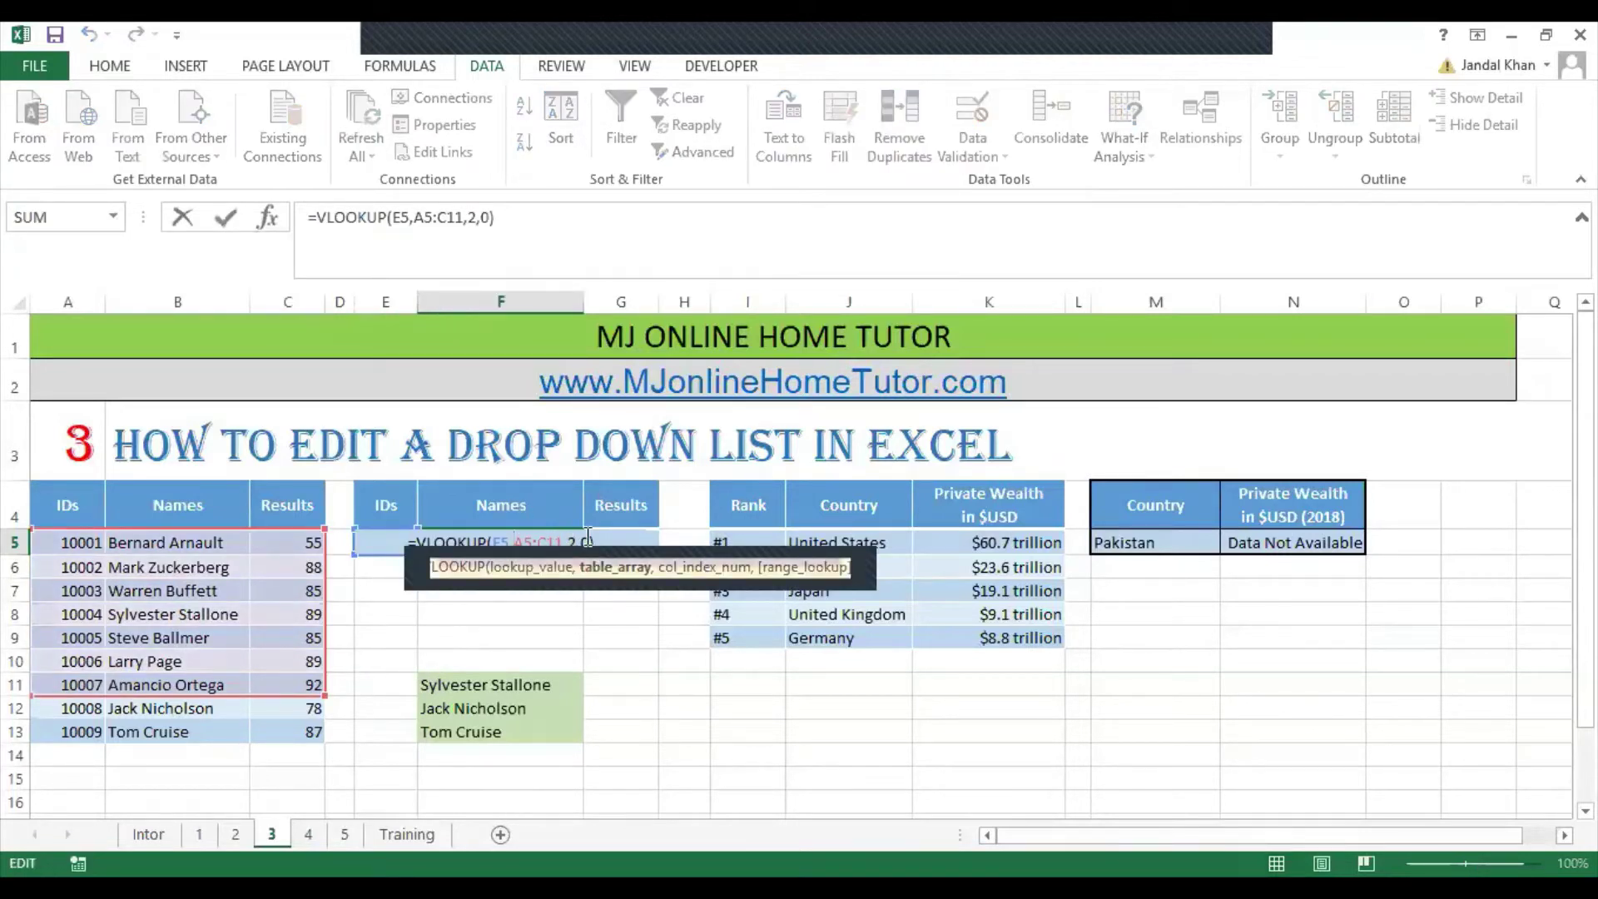
{"action": "key", "text": "Return"}
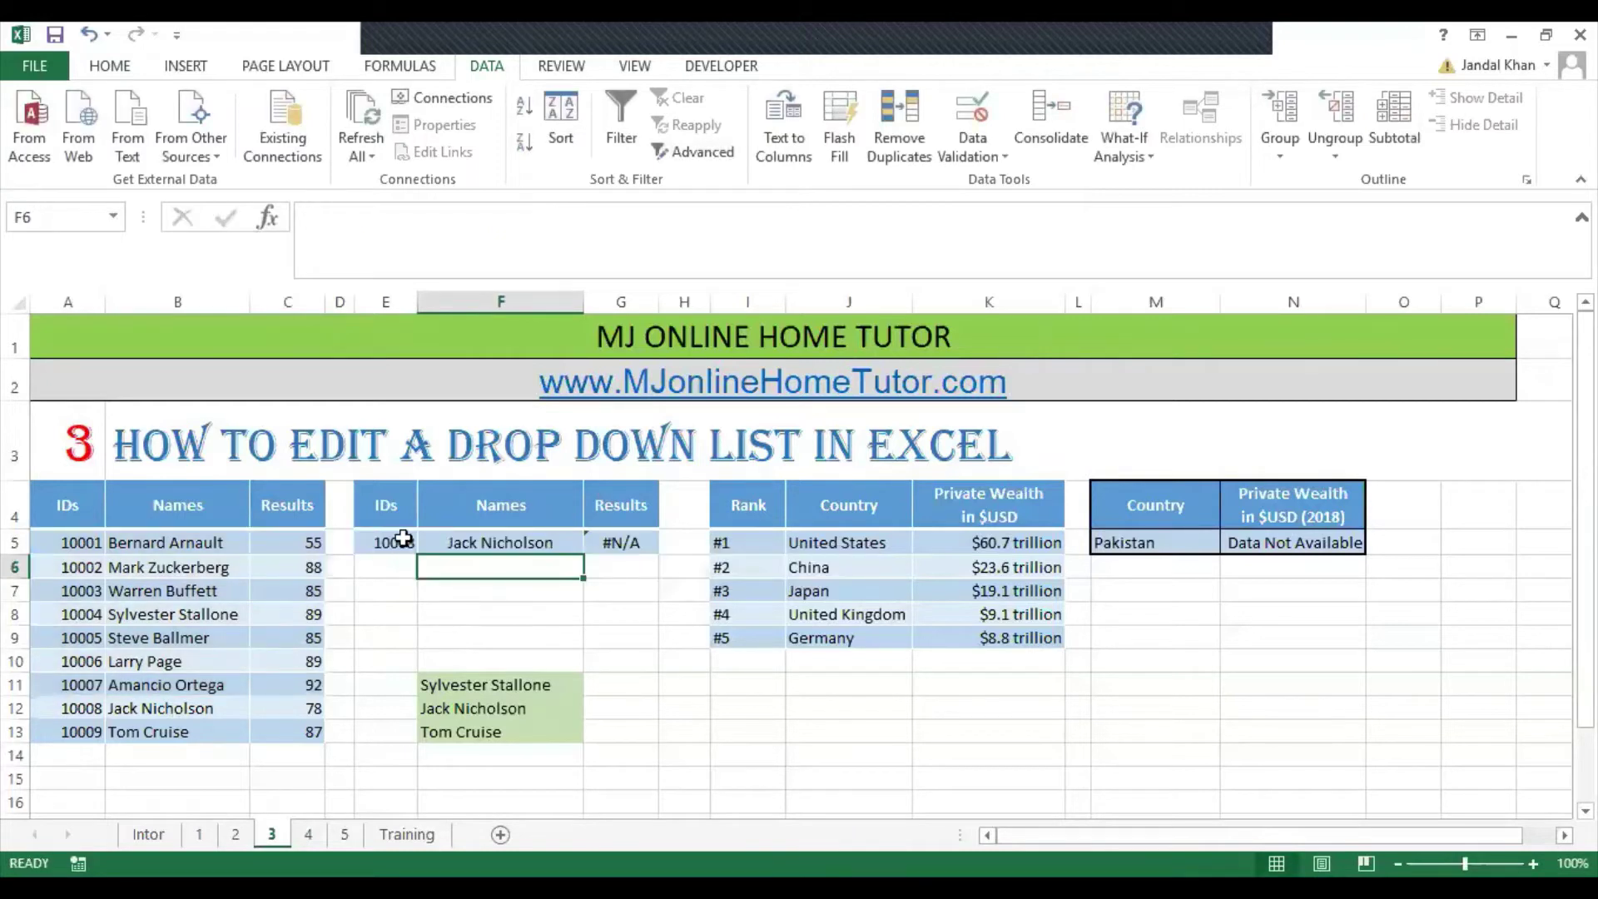
{"action": "double_click", "coordinate": [616, 542]}
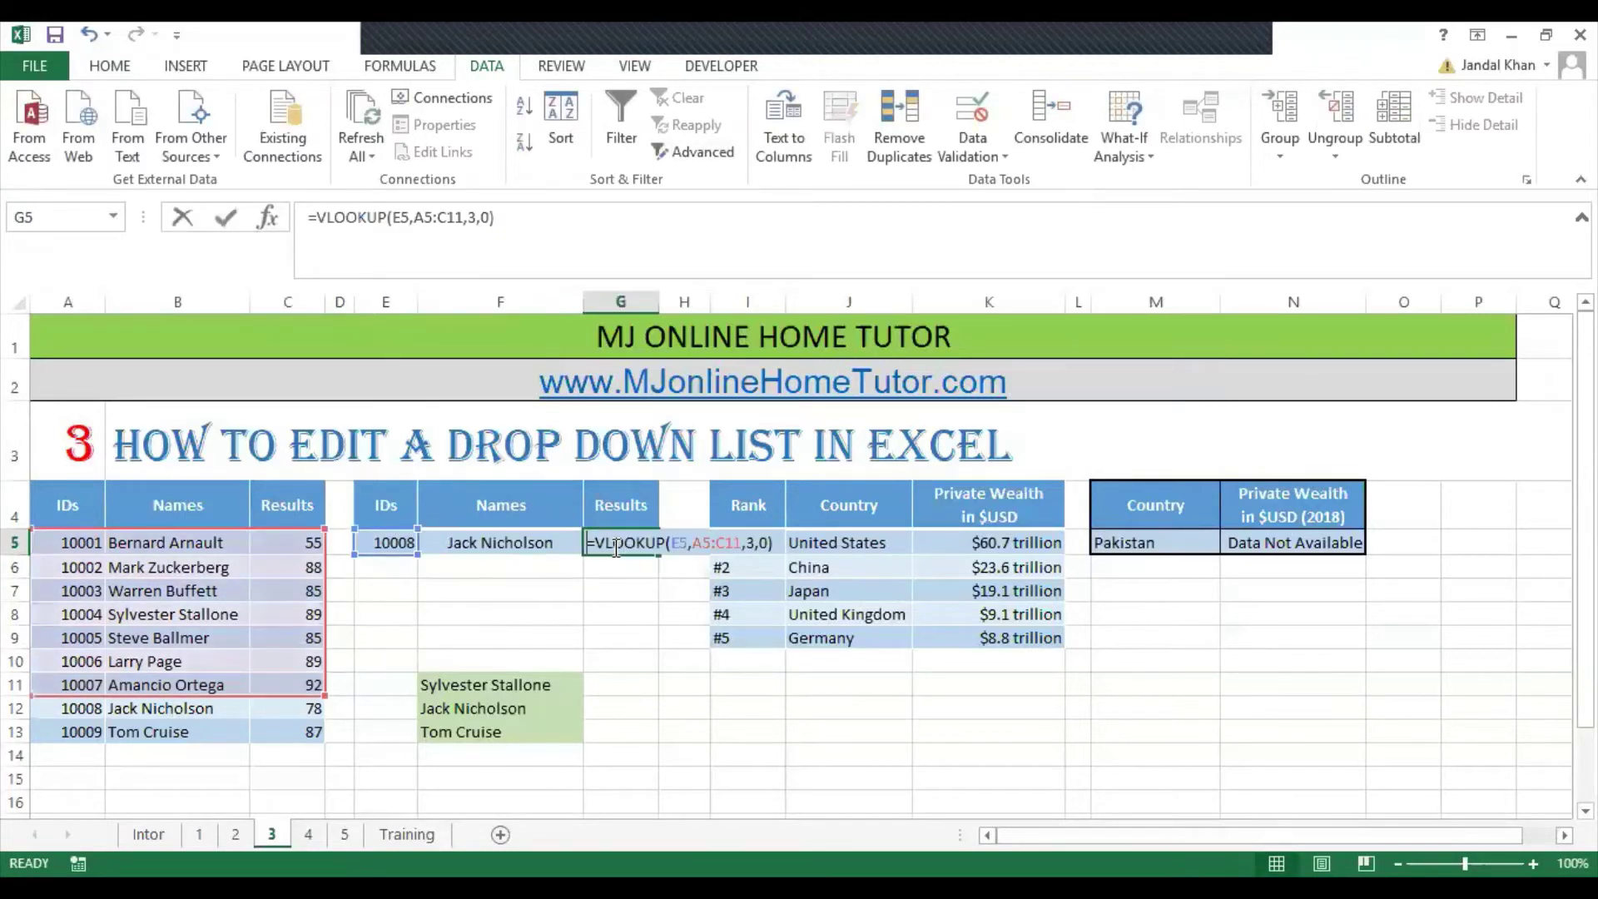
{"action": "left_click", "coordinate": [738, 542]}
{"action": "key", "text": "BackSpace"}
{"action": "type", "text": "3"}
{"action": "key", "text": "Return"}
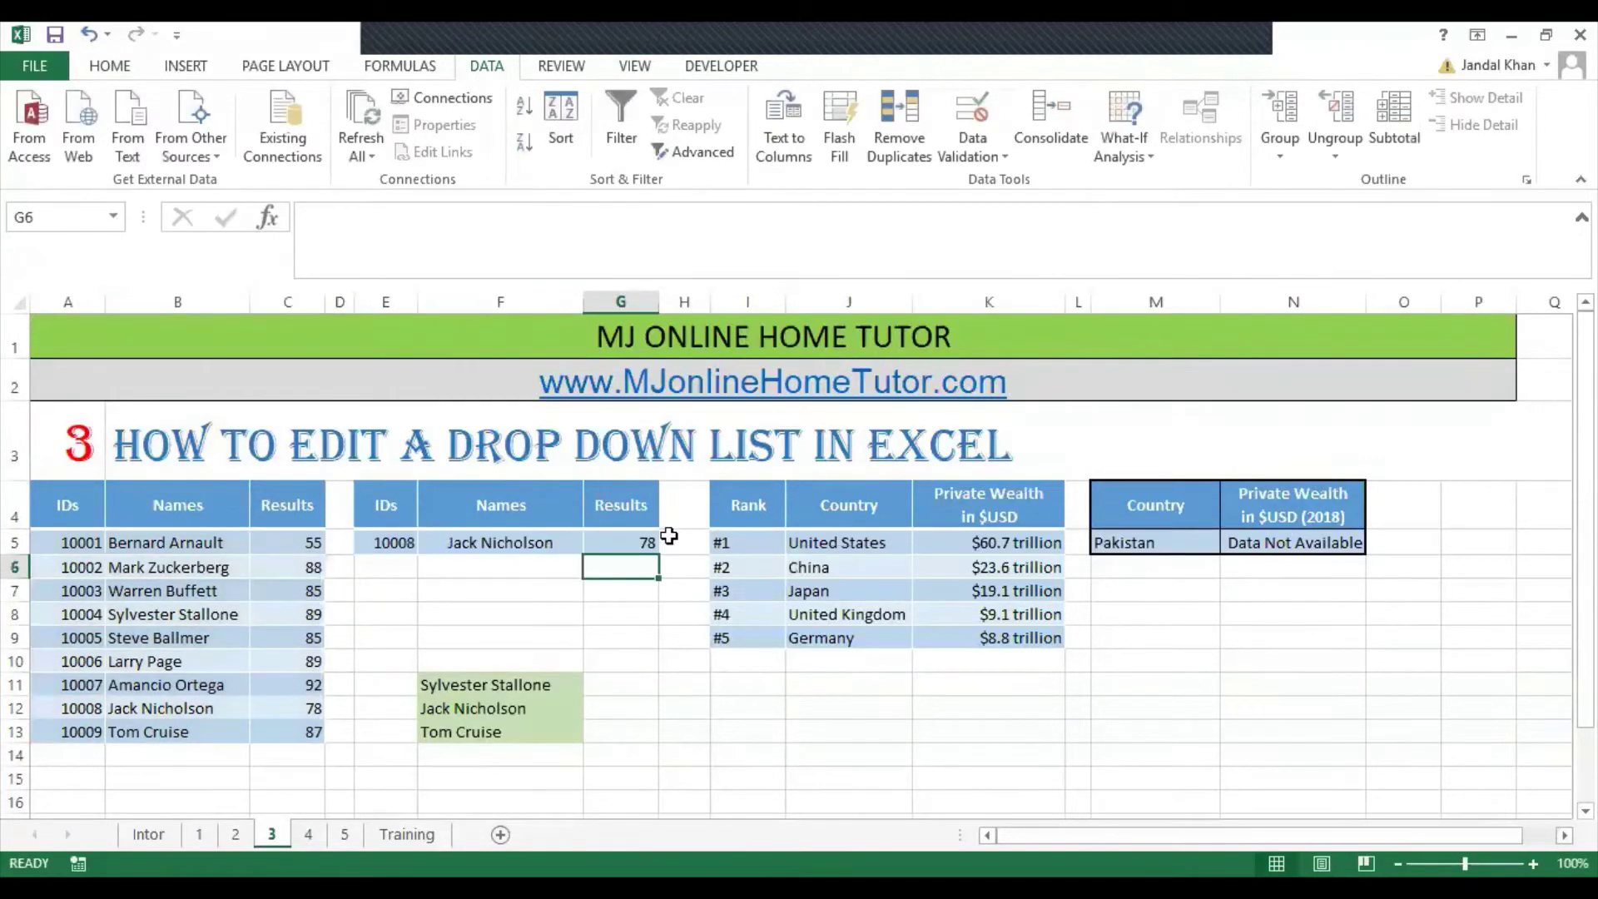
Step: Try IDs 10009, 10008 and 10004 from the E5 drop-down list, ending with 10004, and check the Names and Results lookup cells
{"action": "left_click", "coordinate": [406, 542]}
{"action": "left_click", "coordinate": [428, 542]}
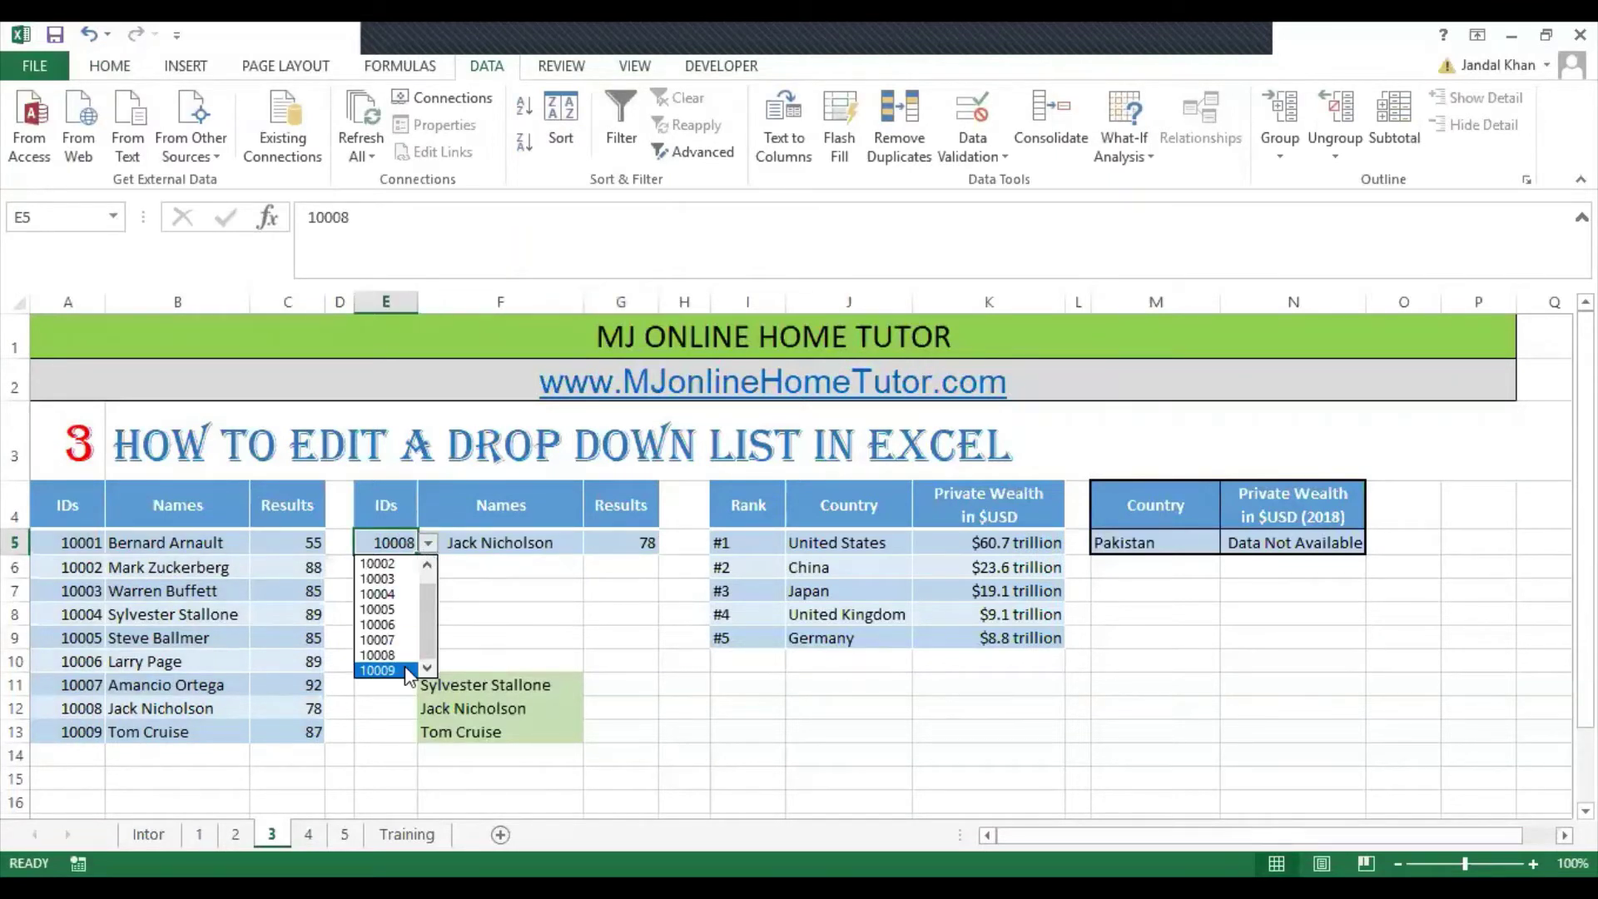
{"action": "left_click", "coordinate": [413, 660]}
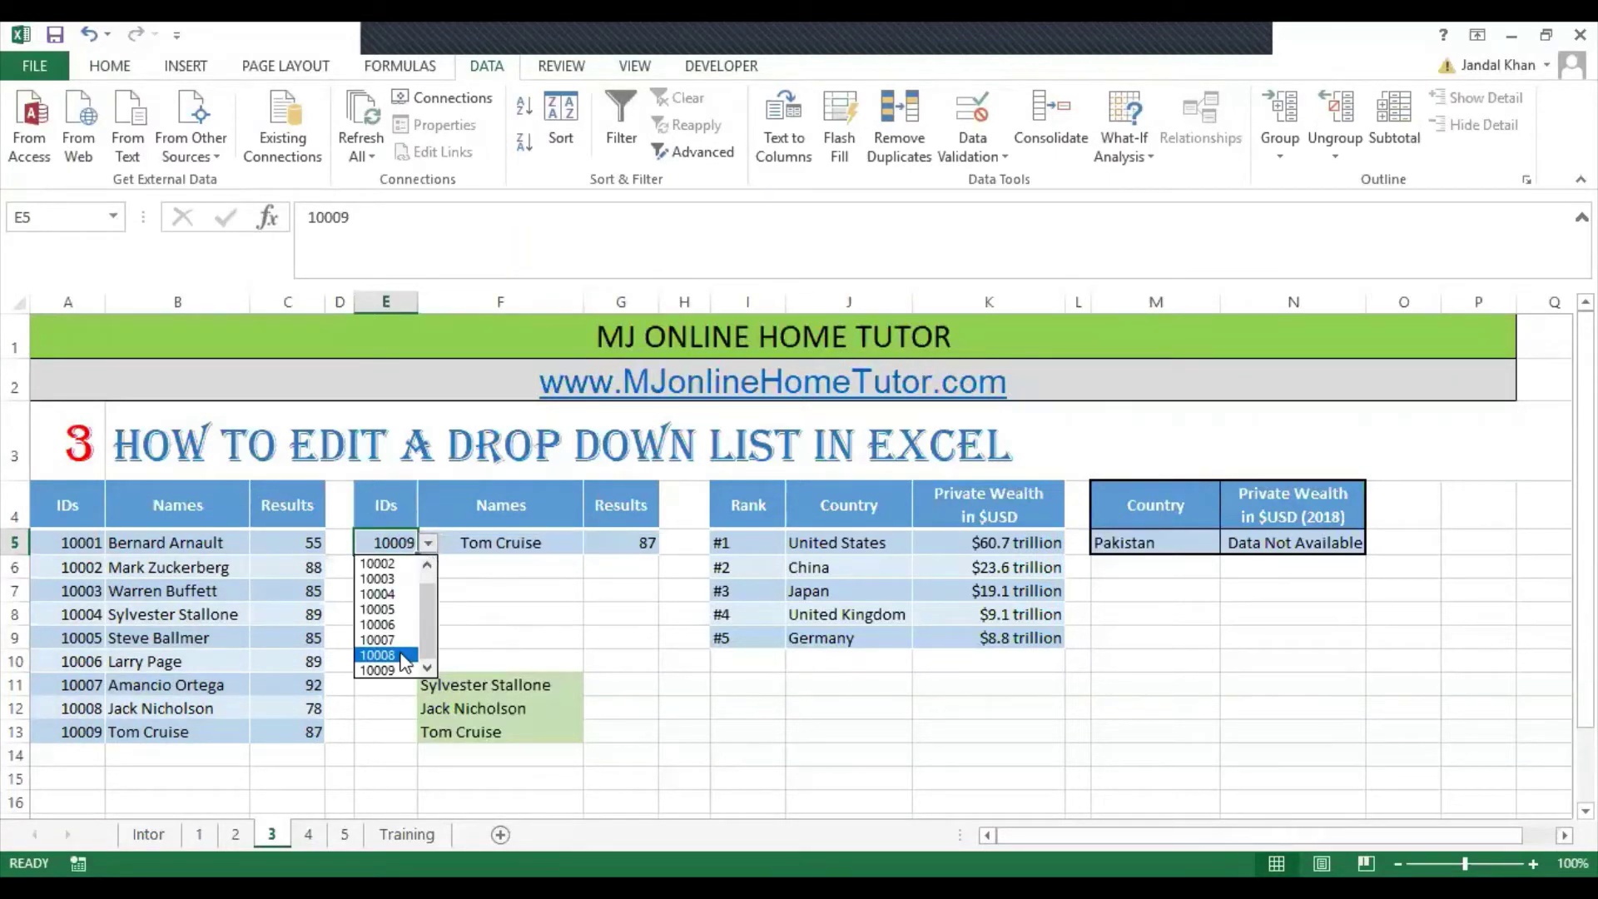
{"action": "left_click", "coordinate": [403, 656]}
{"action": "left_click", "coordinate": [432, 544]}
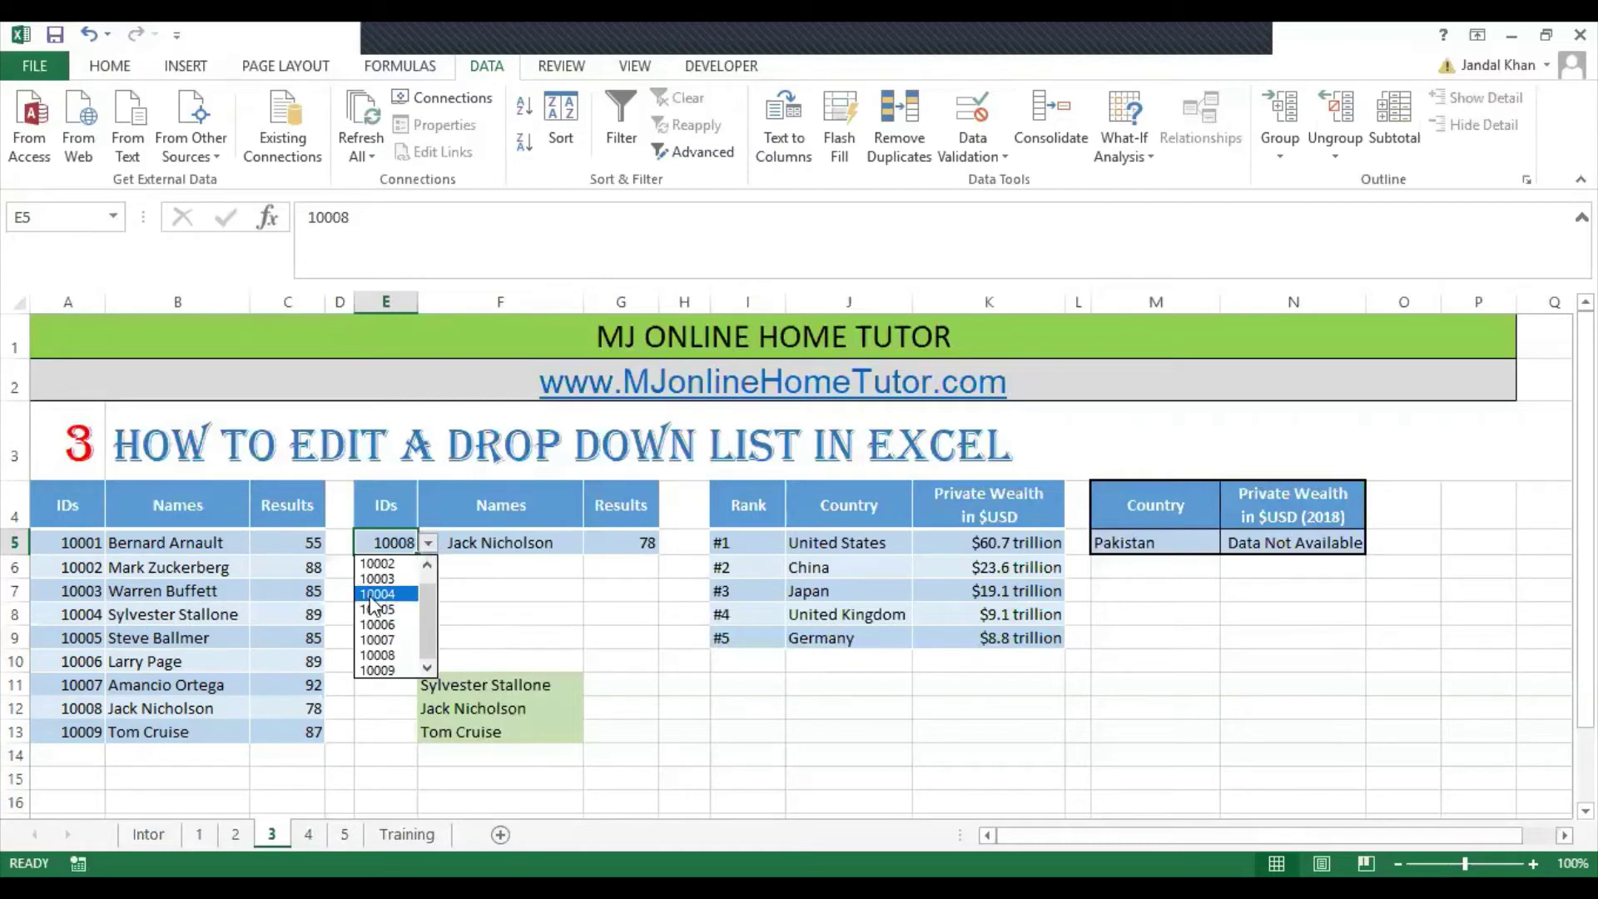
{"action": "left_click", "coordinate": [377, 594]}
{"action": "left_click", "coordinate": [472, 544]}
{"action": "left_click", "coordinate": [605, 541]}
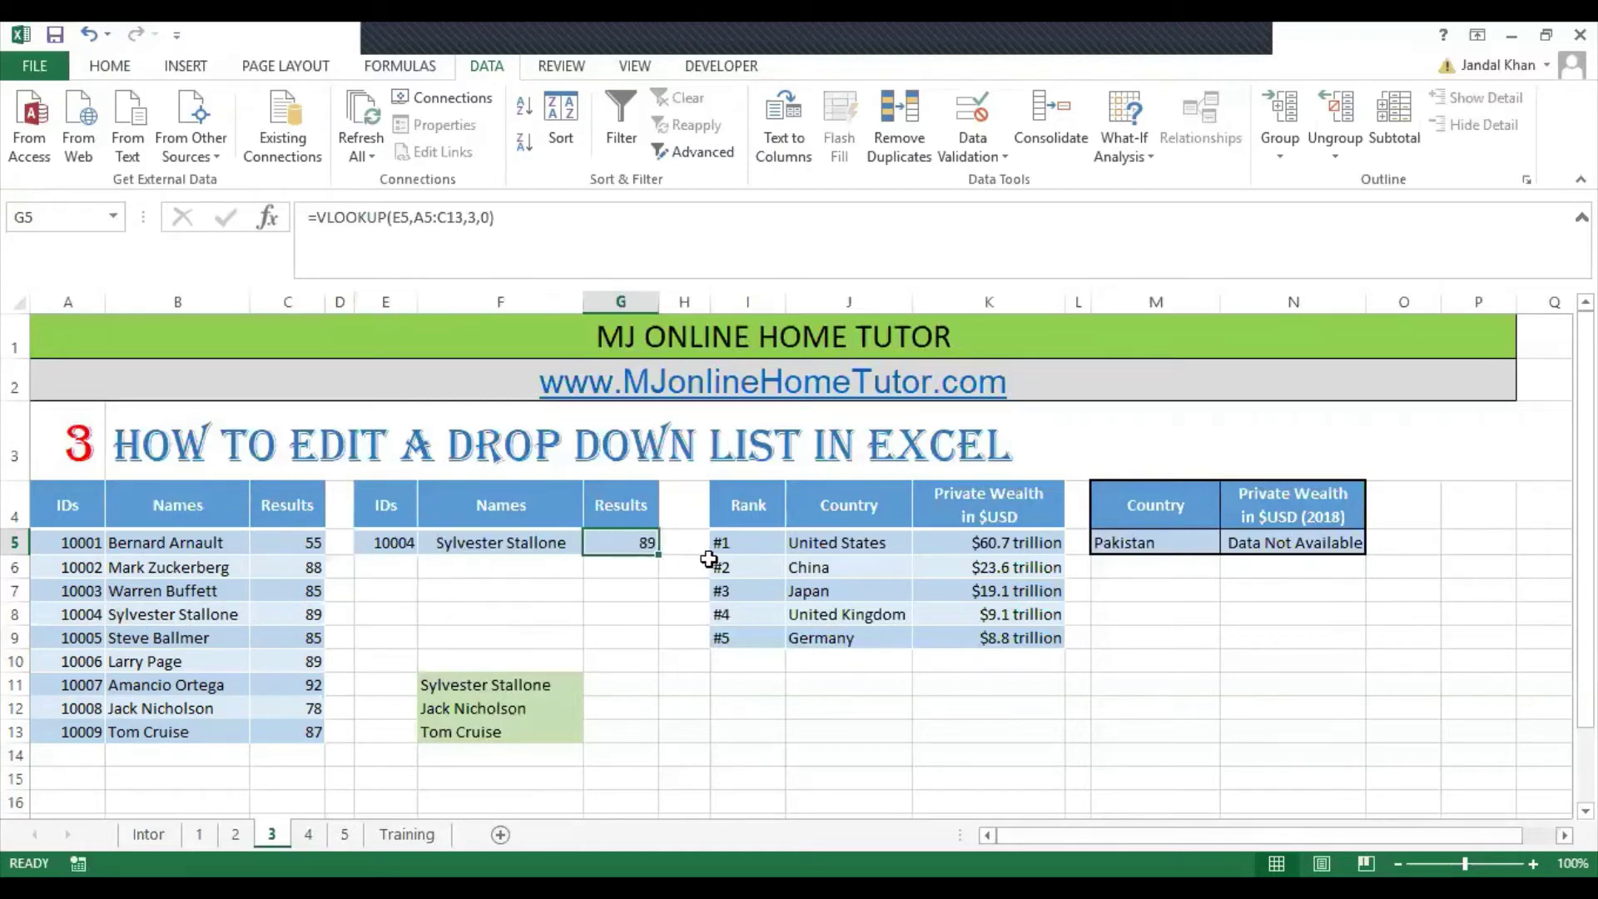
{"action": "left_click_drag", "start_coordinate": [754, 497], "coordinate": [1041, 637]}
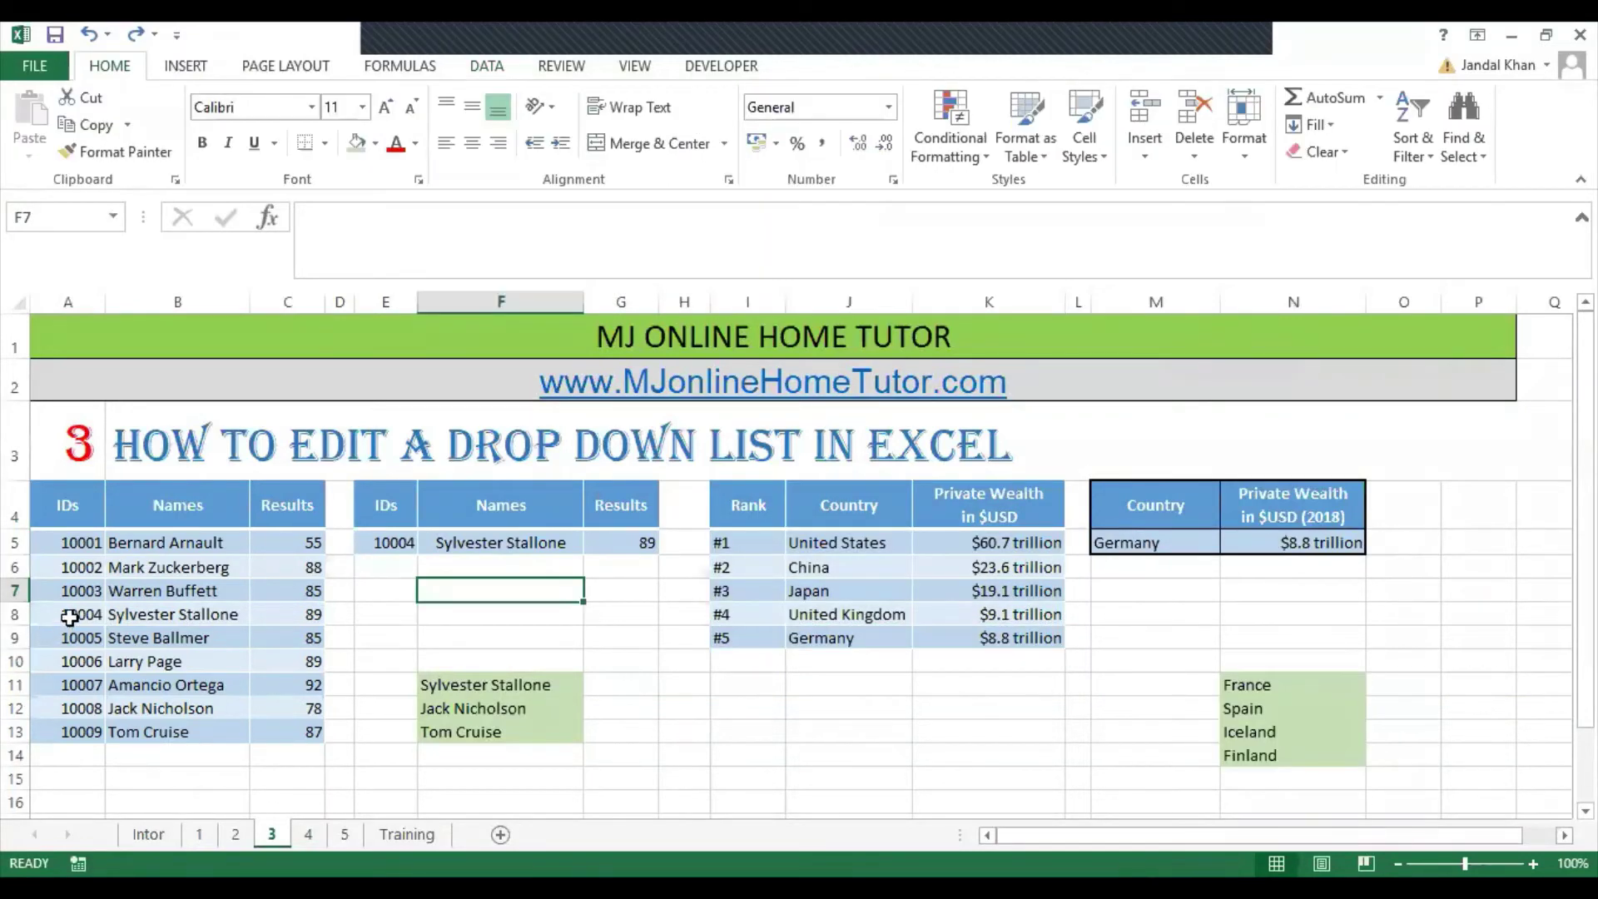
Step: Change the source IDs in A8 and A9 to 10044 and 10055
{"action": "double_click", "coordinate": [86, 623]}
{"action": "key", "text": "BackSpace"}
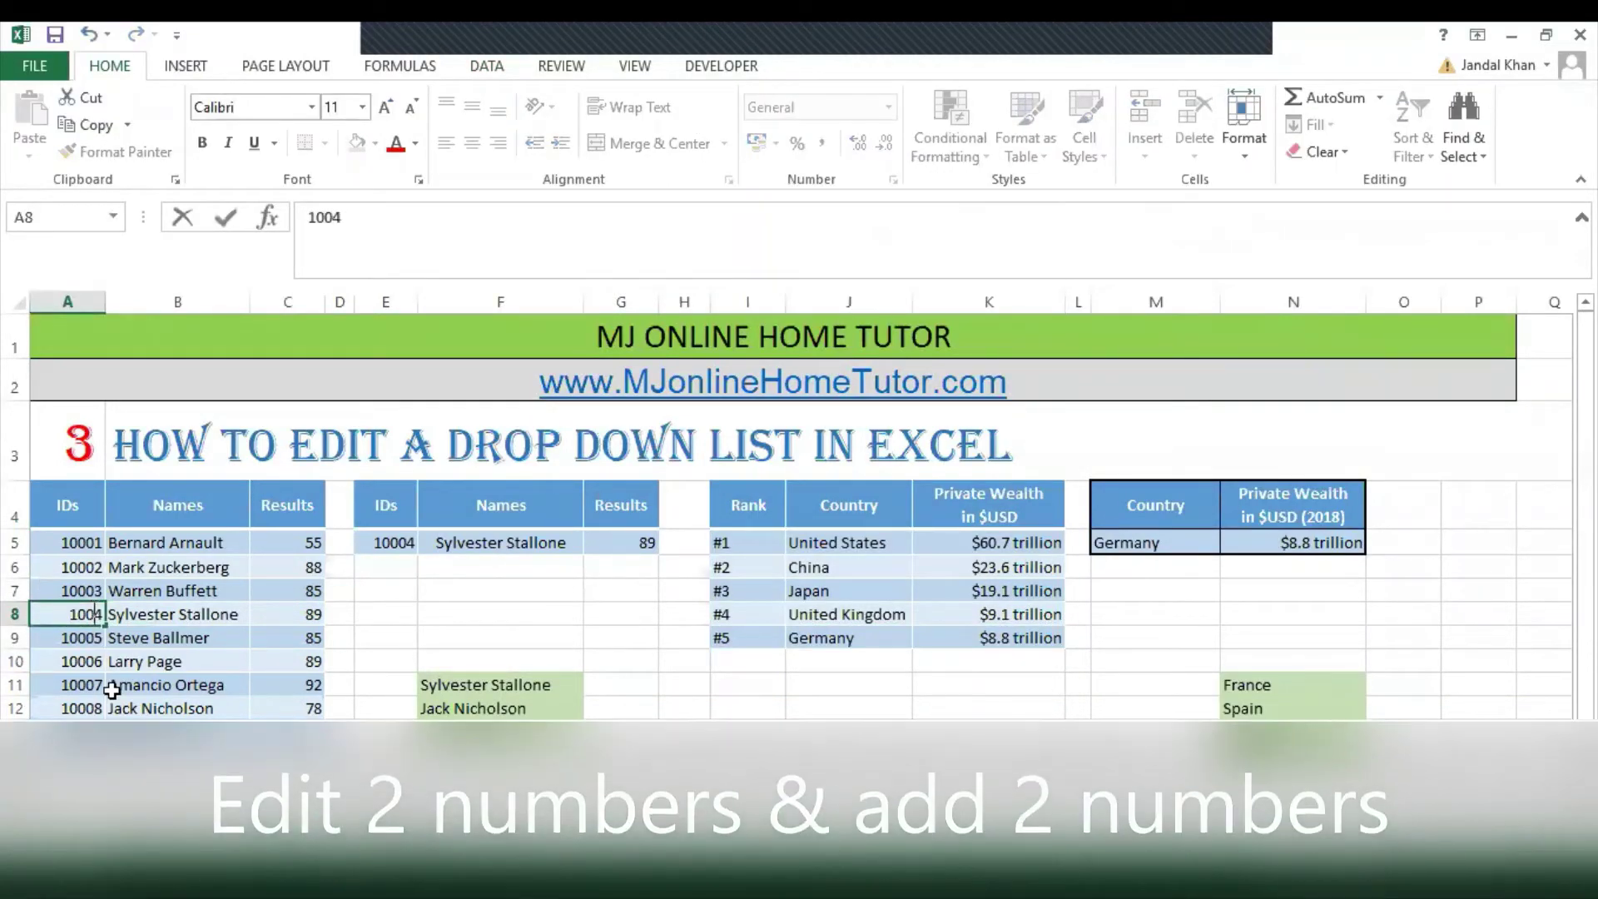
{"action": "type", "text": "4"}
{"action": "key", "text": "Return"}
{"action": "key", "text": "F2"}
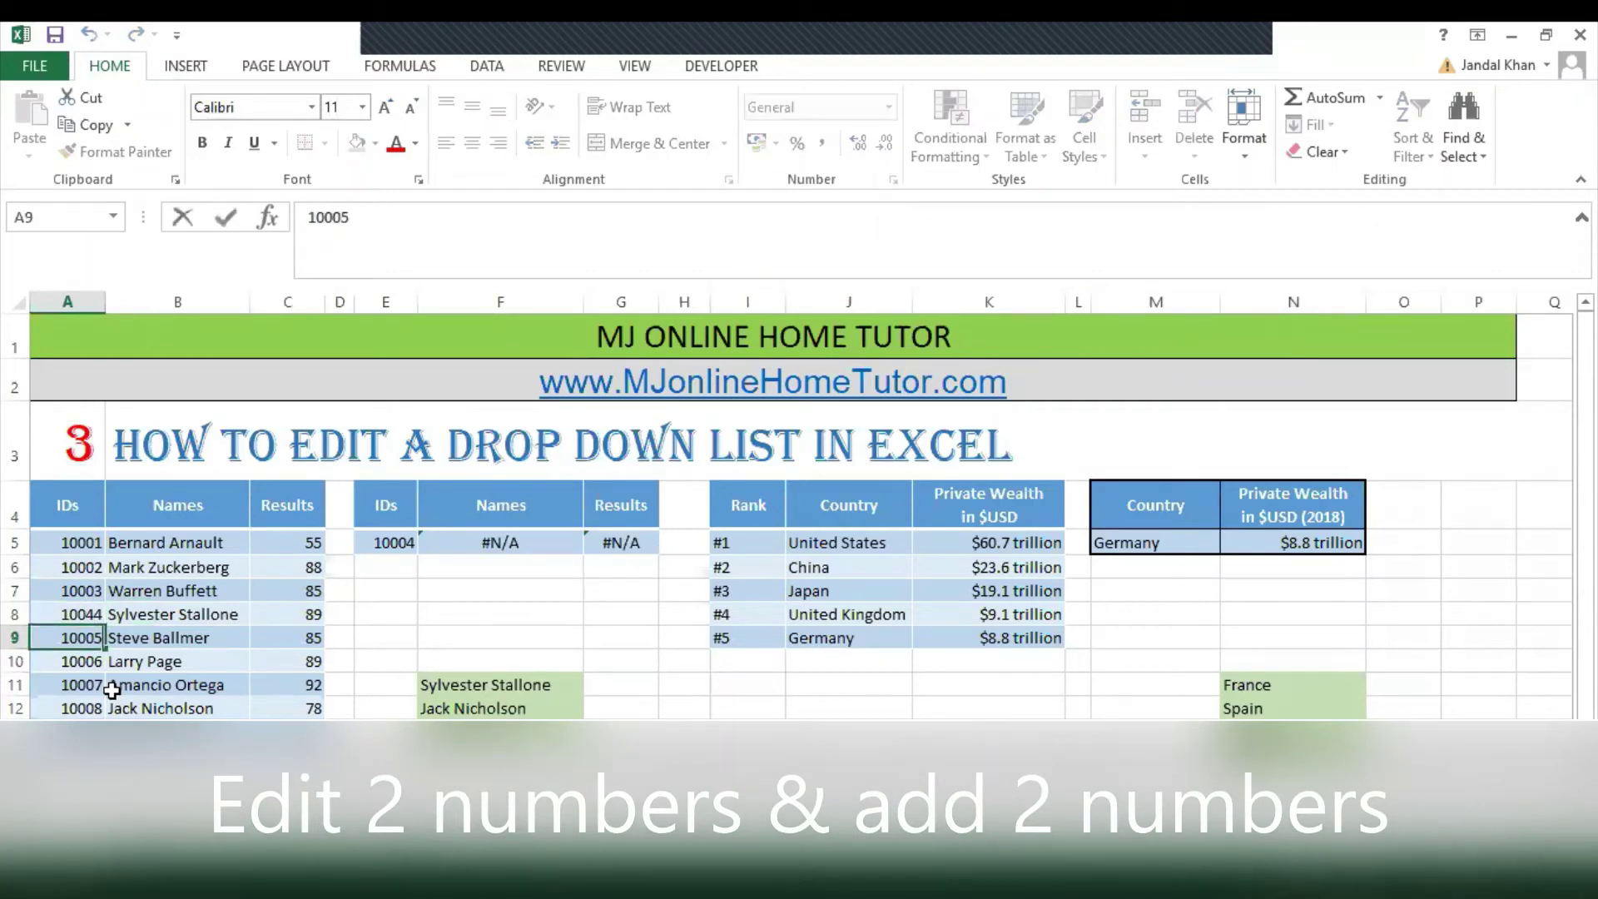
{"action": "key", "text": "BackSpace"}
{"action": "key", "text": "BackSpace"}
{"action": "type", "text": "55"}
Step: Highlight the two edited ID cells A8:A9 with the light green fill colour
{"action": "left_click_drag", "start_coordinate": [66, 637], "coordinate": [68, 615]}
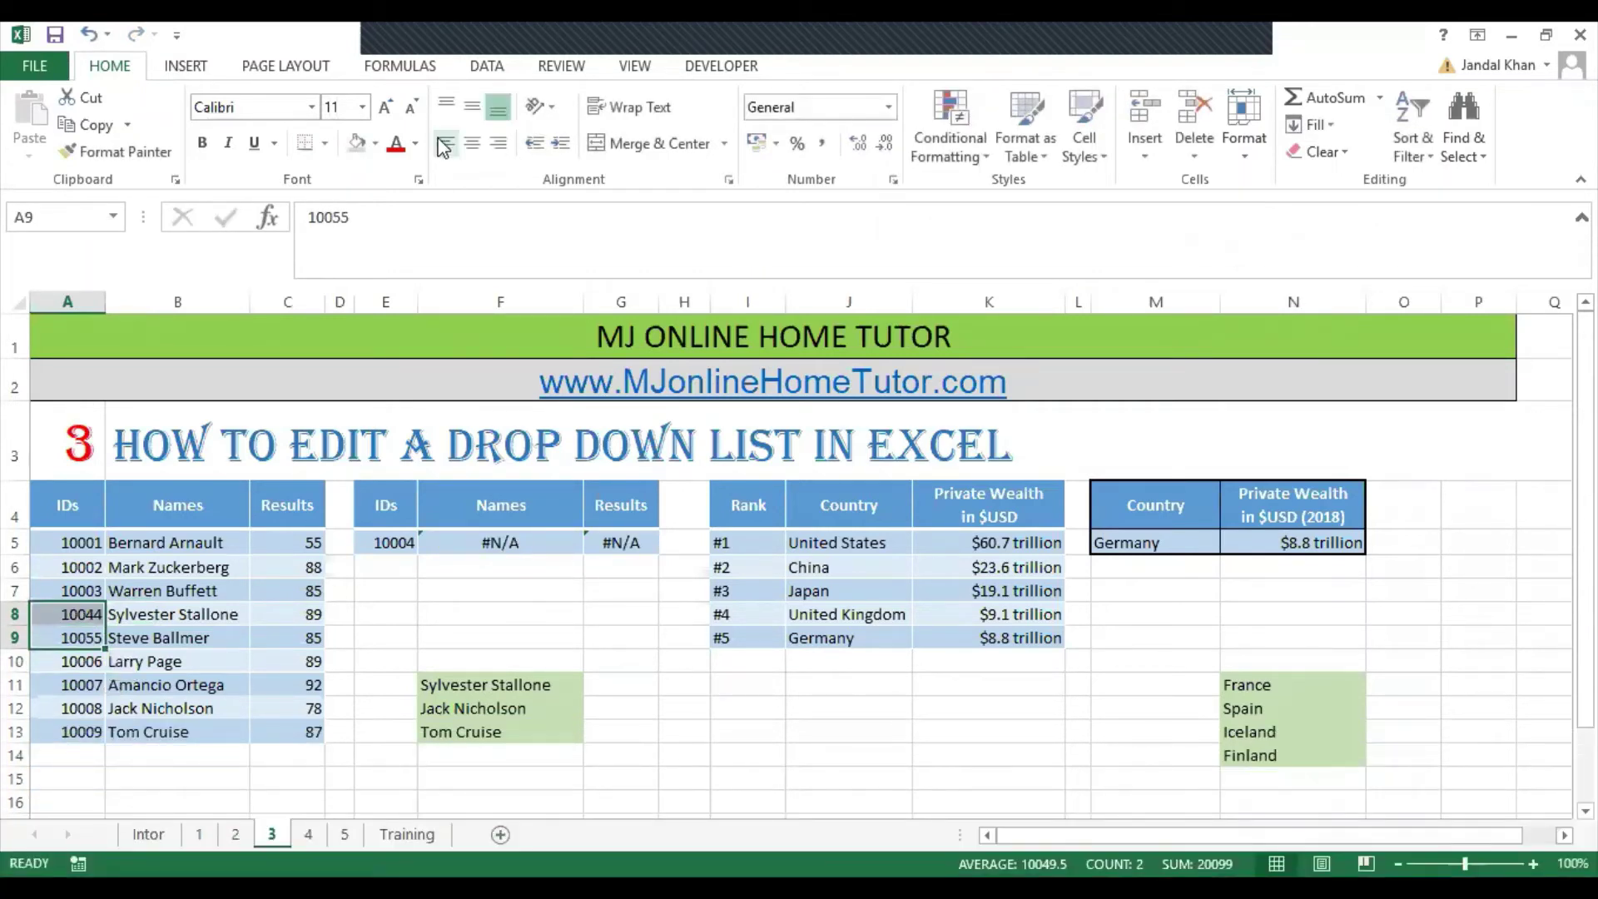
{"action": "left_click", "coordinate": [357, 142]}
{"action": "left_click", "coordinate": [117, 661]}
Step: Try the edited IDs 10055 and 10044 from the E5 drop-down list, ending with 10044 selected
{"action": "left_click", "coordinate": [395, 542]}
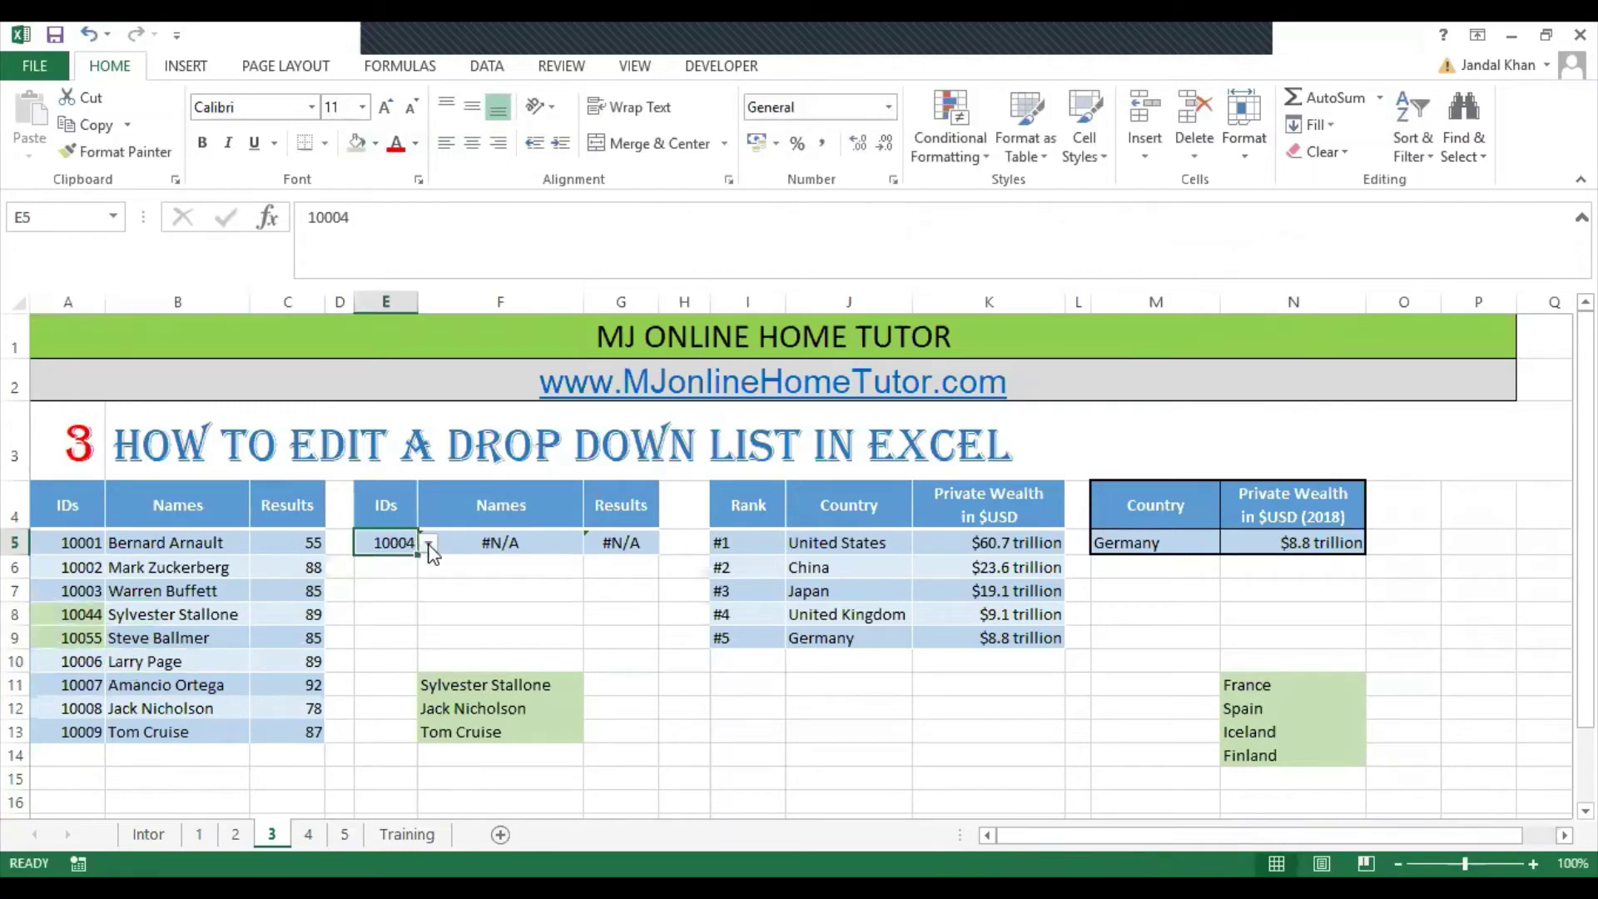
{"action": "left_click", "coordinate": [428, 543]}
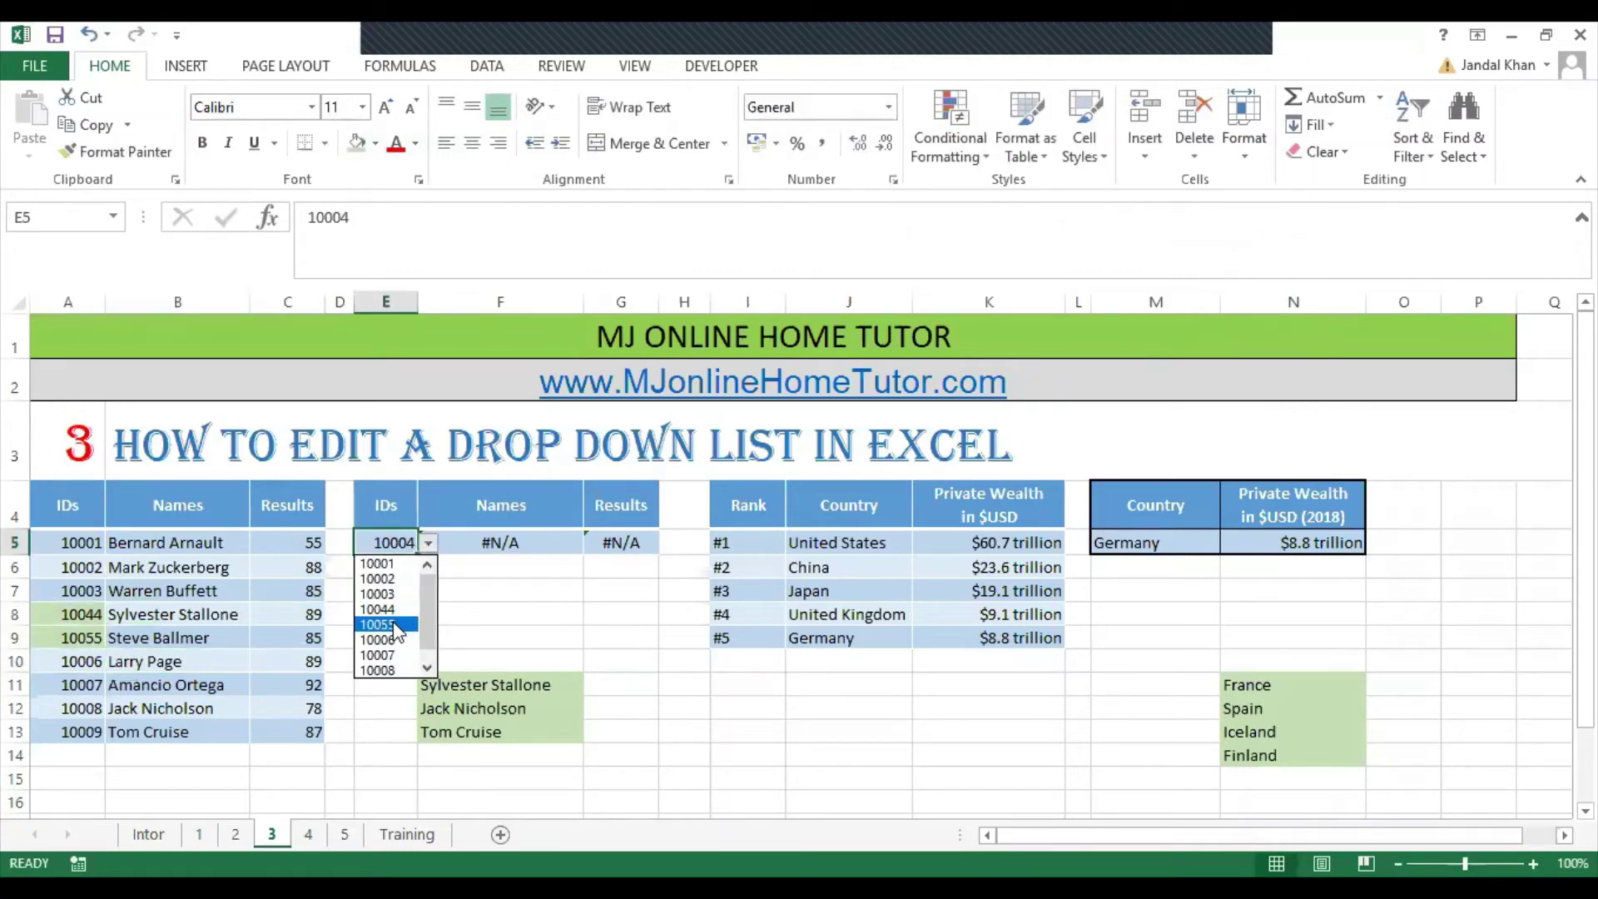
{"action": "left_click", "coordinate": [401, 624]}
{"action": "left_click", "coordinate": [429, 543]}
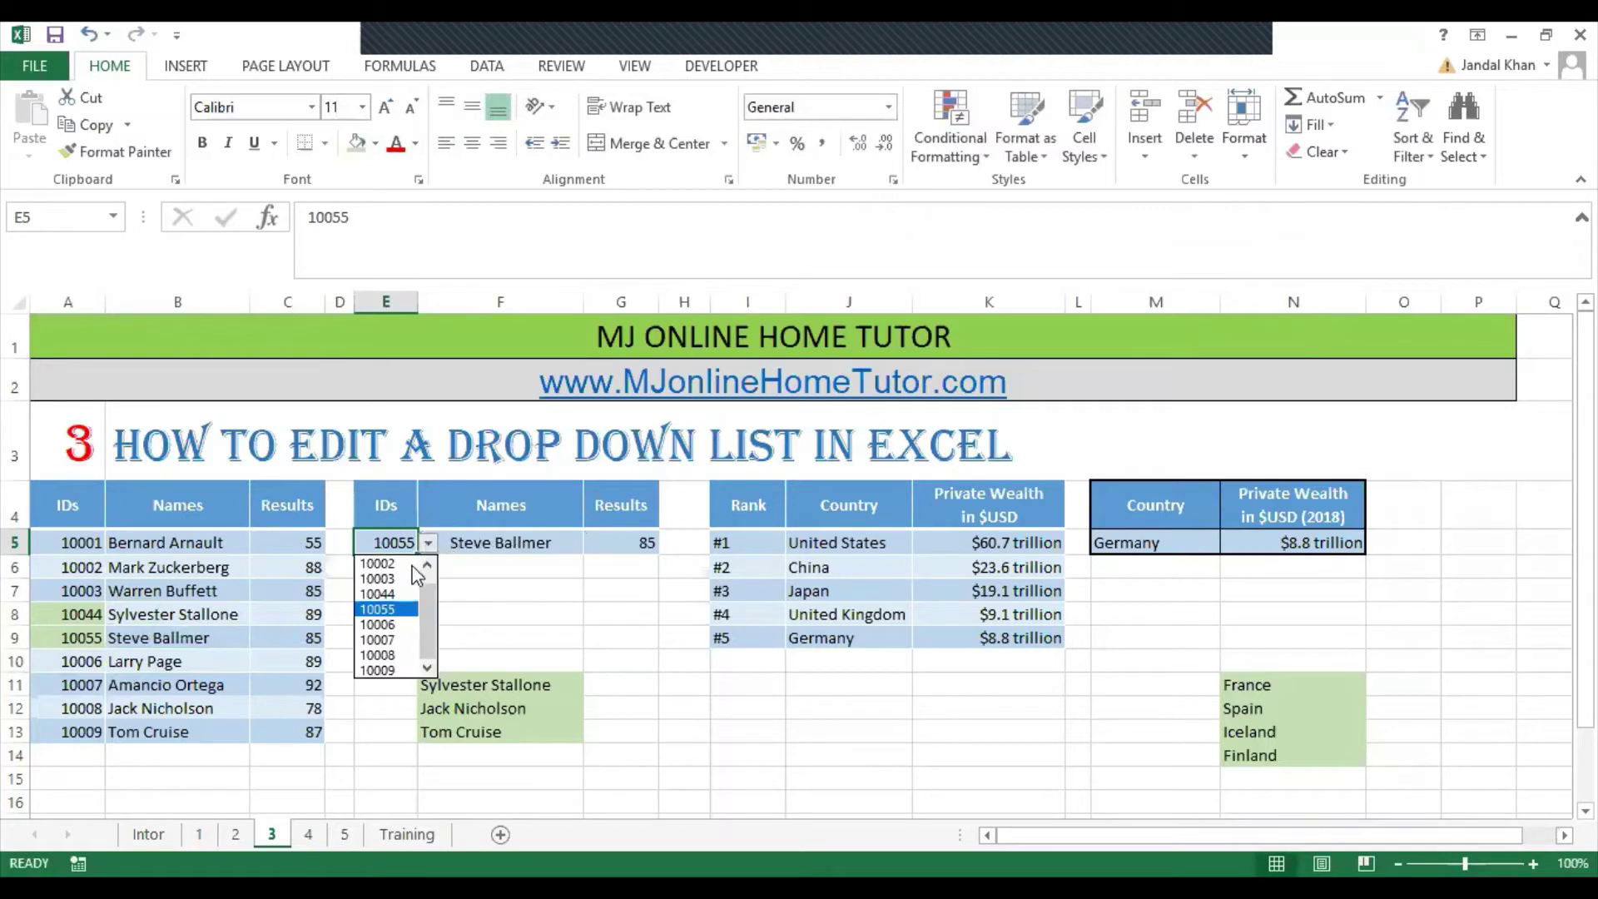
{"action": "left_click", "coordinate": [403, 599]}
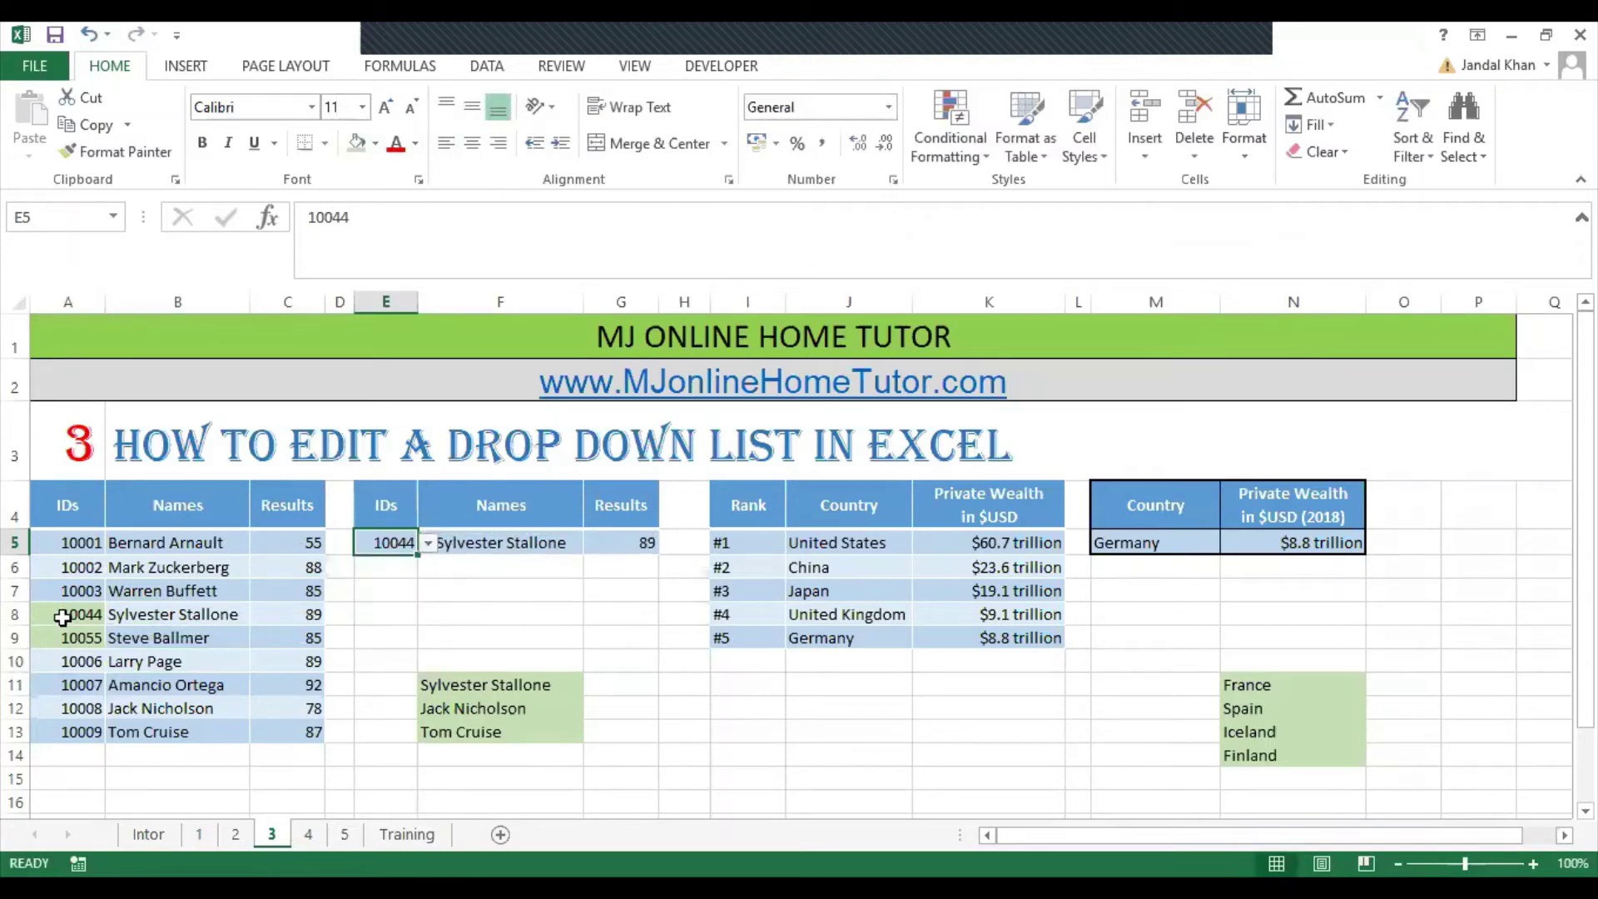
Step: Highlight the two added ID cells A12:A13 with the same light green fill
{"action": "left_click_drag", "start_coordinate": [62, 616], "coordinate": [73, 637]}
{"action": "left_click_drag", "start_coordinate": [83, 708], "coordinate": [83, 731]}
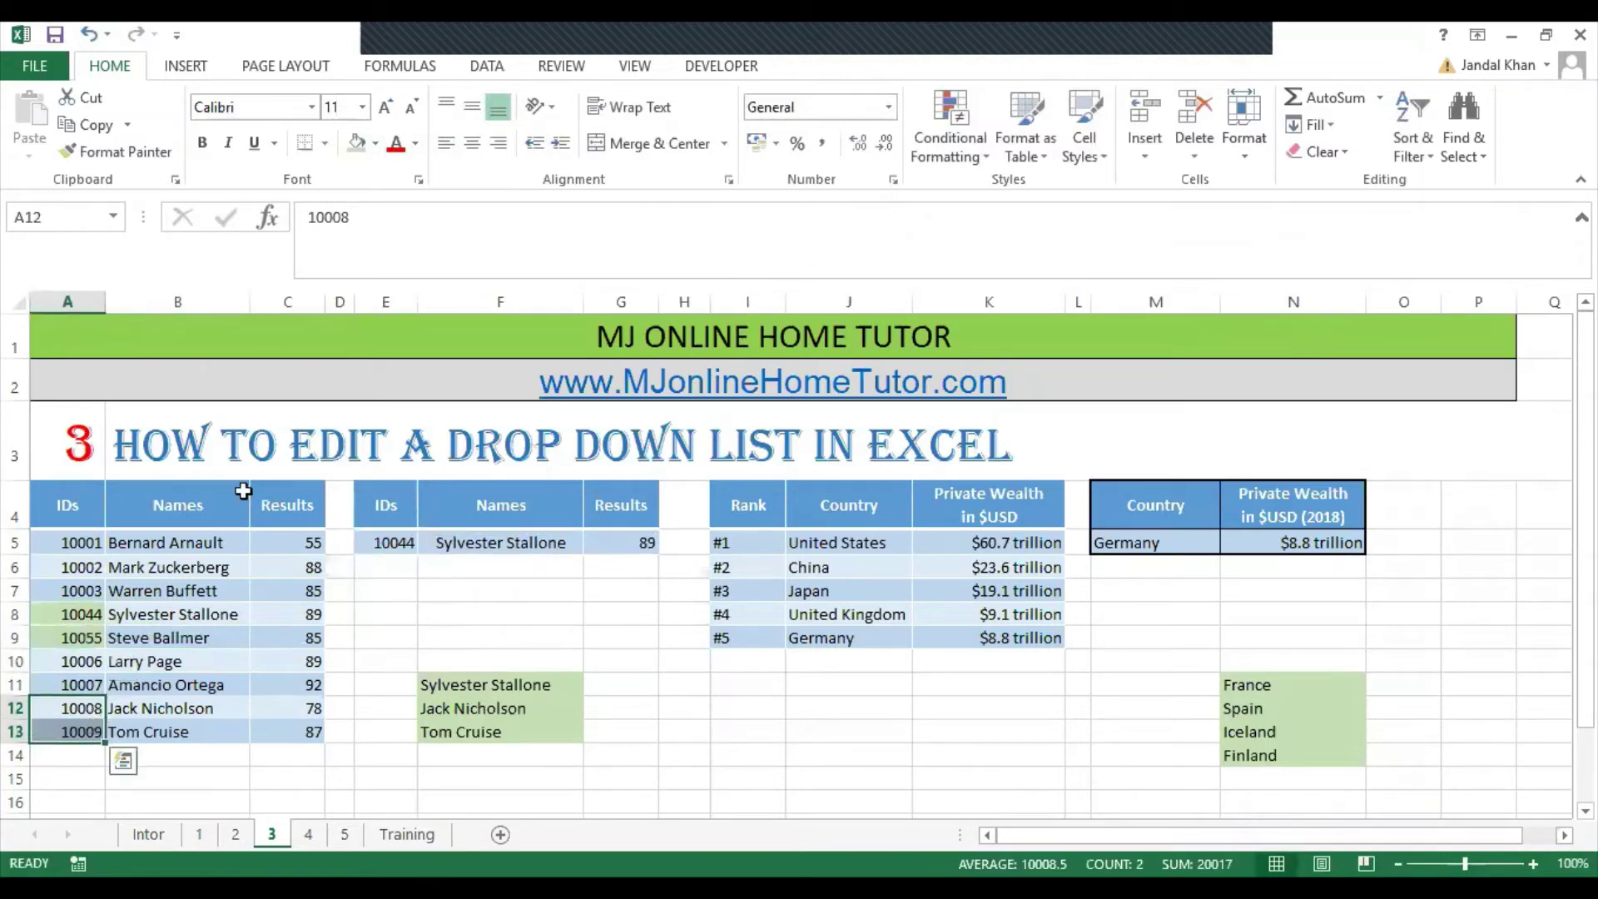
{"action": "left_click", "coordinate": [357, 142]}
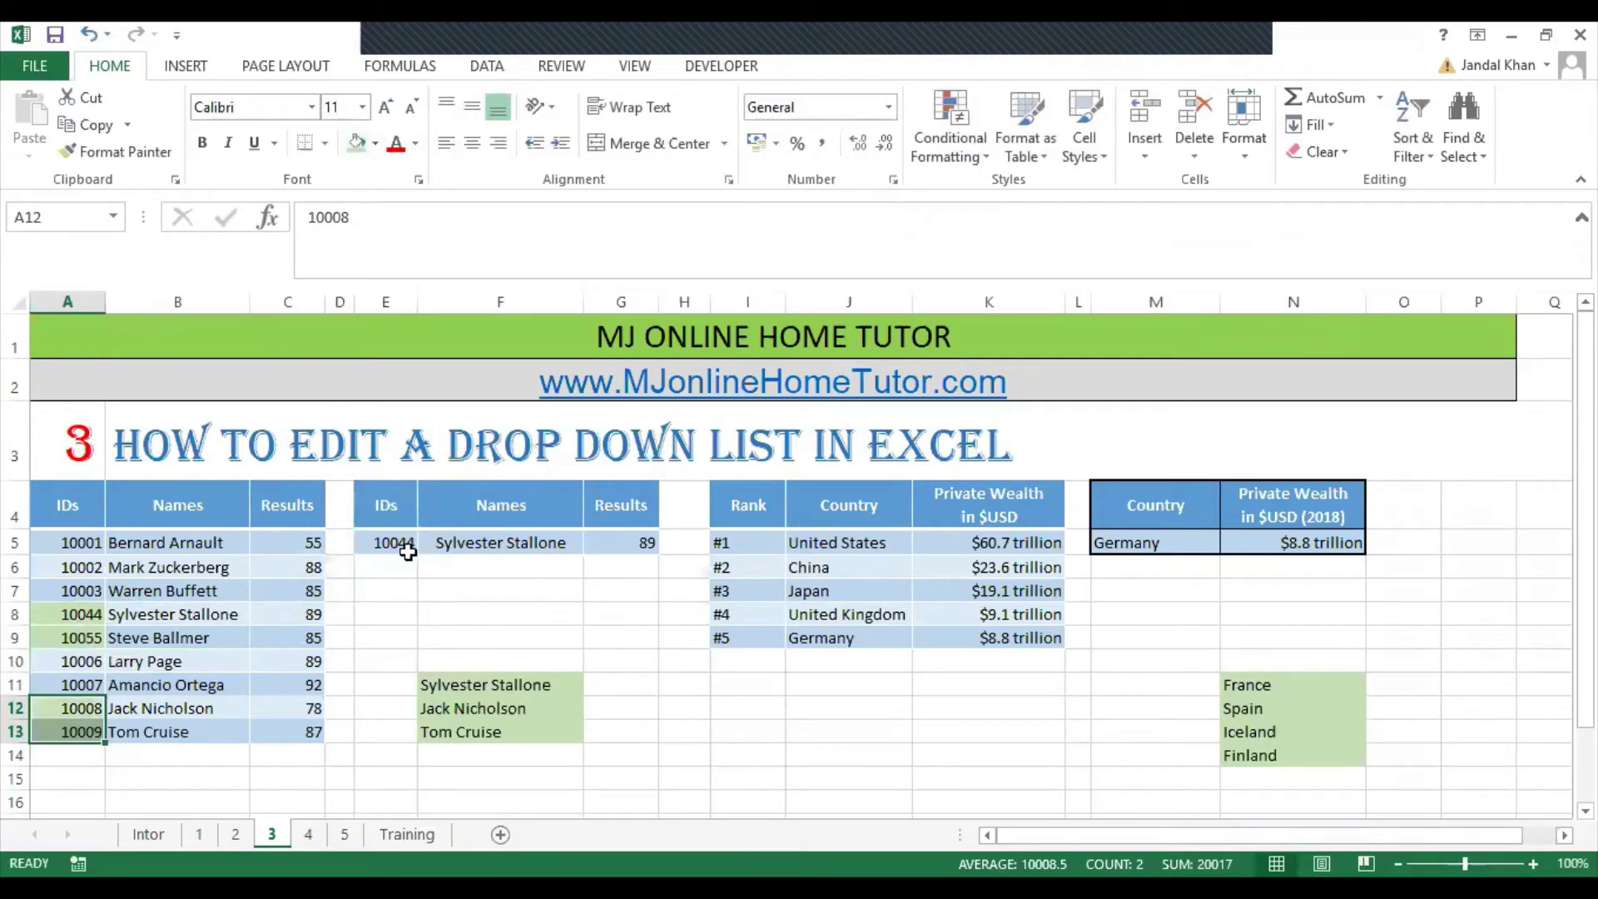
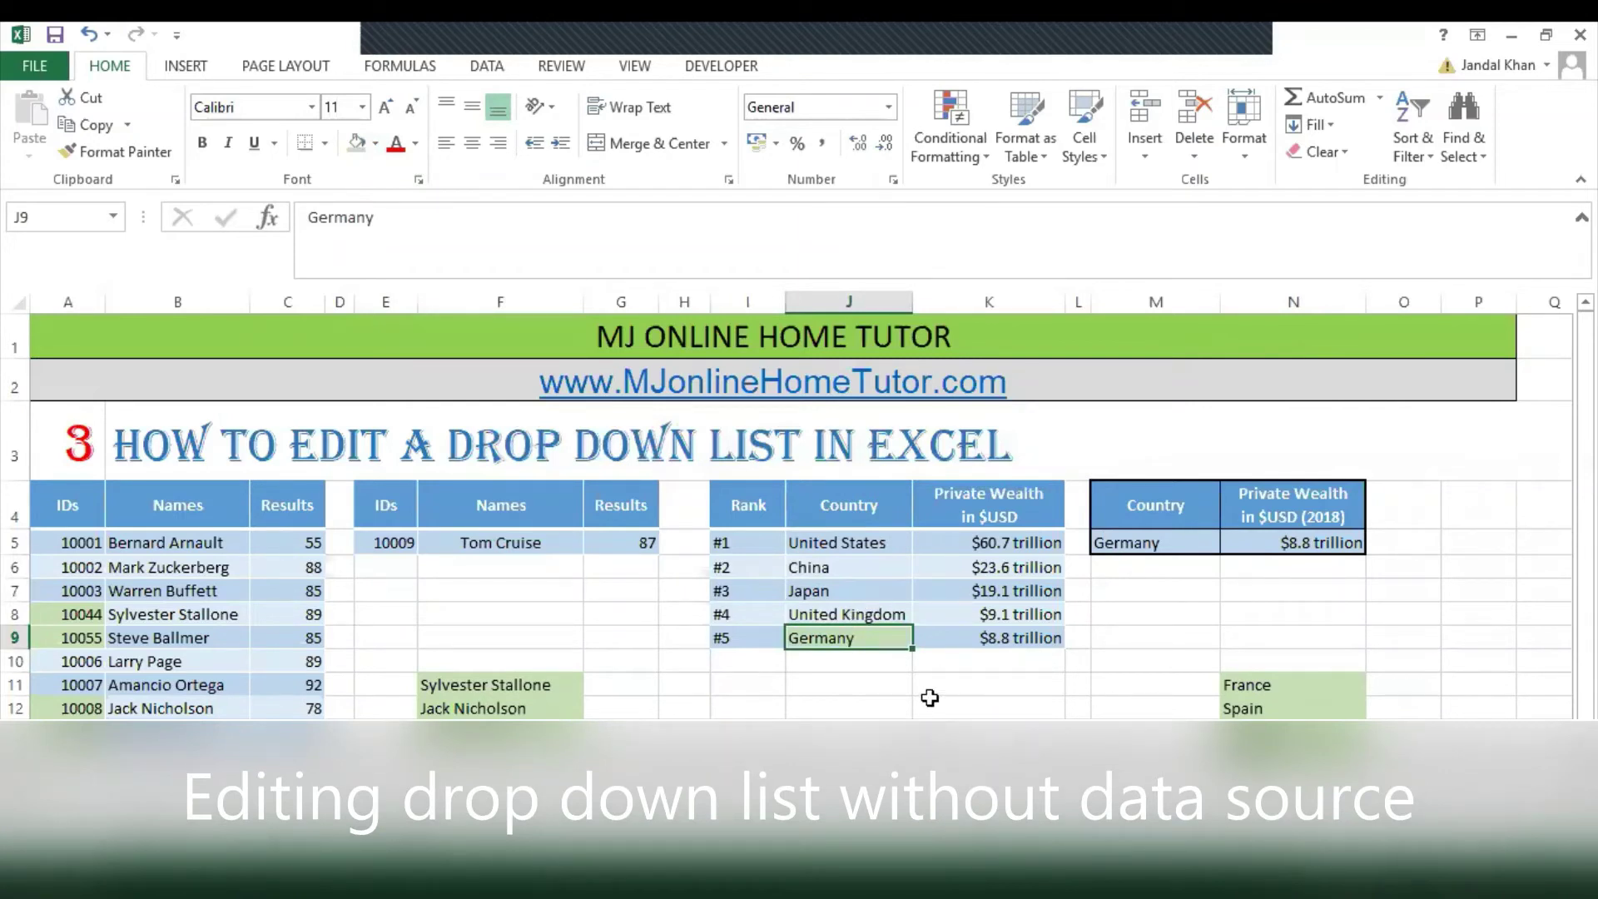
Step: Copy the country name France from N11 into J10, below Germany in the Country column
{"action": "left_click", "coordinate": [1255, 690]}
{"action": "left_click_drag", "start_coordinate": [477, 247], "coordinate": [248, 223]}
{"action": "key", "text": "ctrl+c"}
{"action": "key", "text": "Escape"}
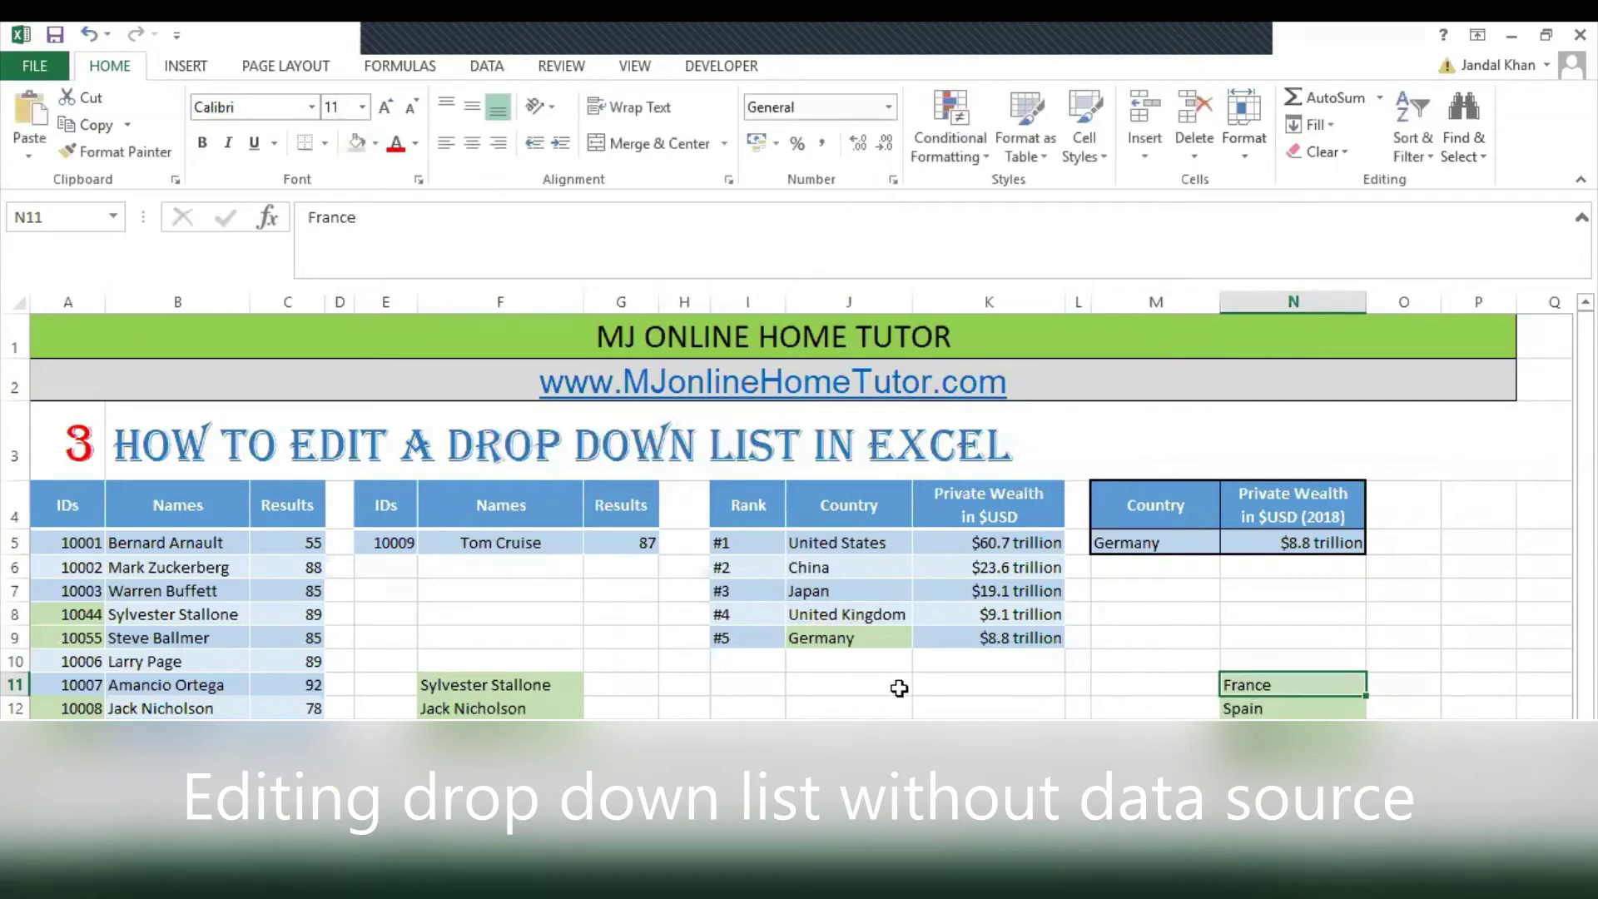
{"action": "left_click", "coordinate": [827, 660]}
{"action": "key", "text": "ctrl+v"}
{"action": "left_click", "coordinate": [963, 660]}
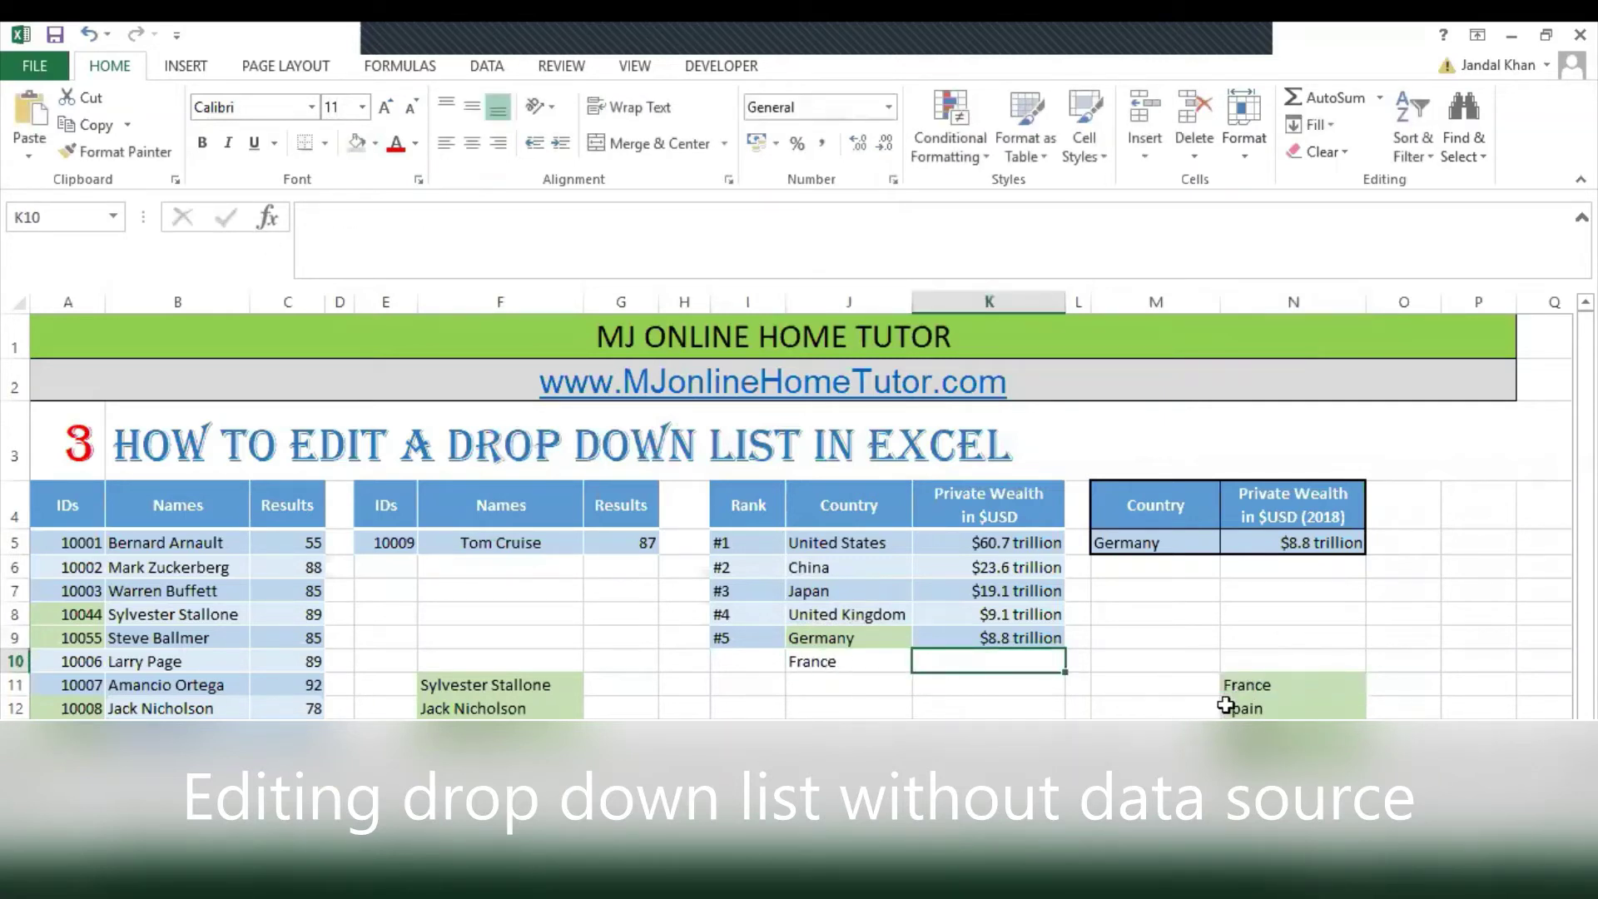
{"action": "left_click", "coordinate": [1226, 706]}
{"action": "left_click_drag", "start_coordinate": [414, 216], "coordinate": [182, 216]}
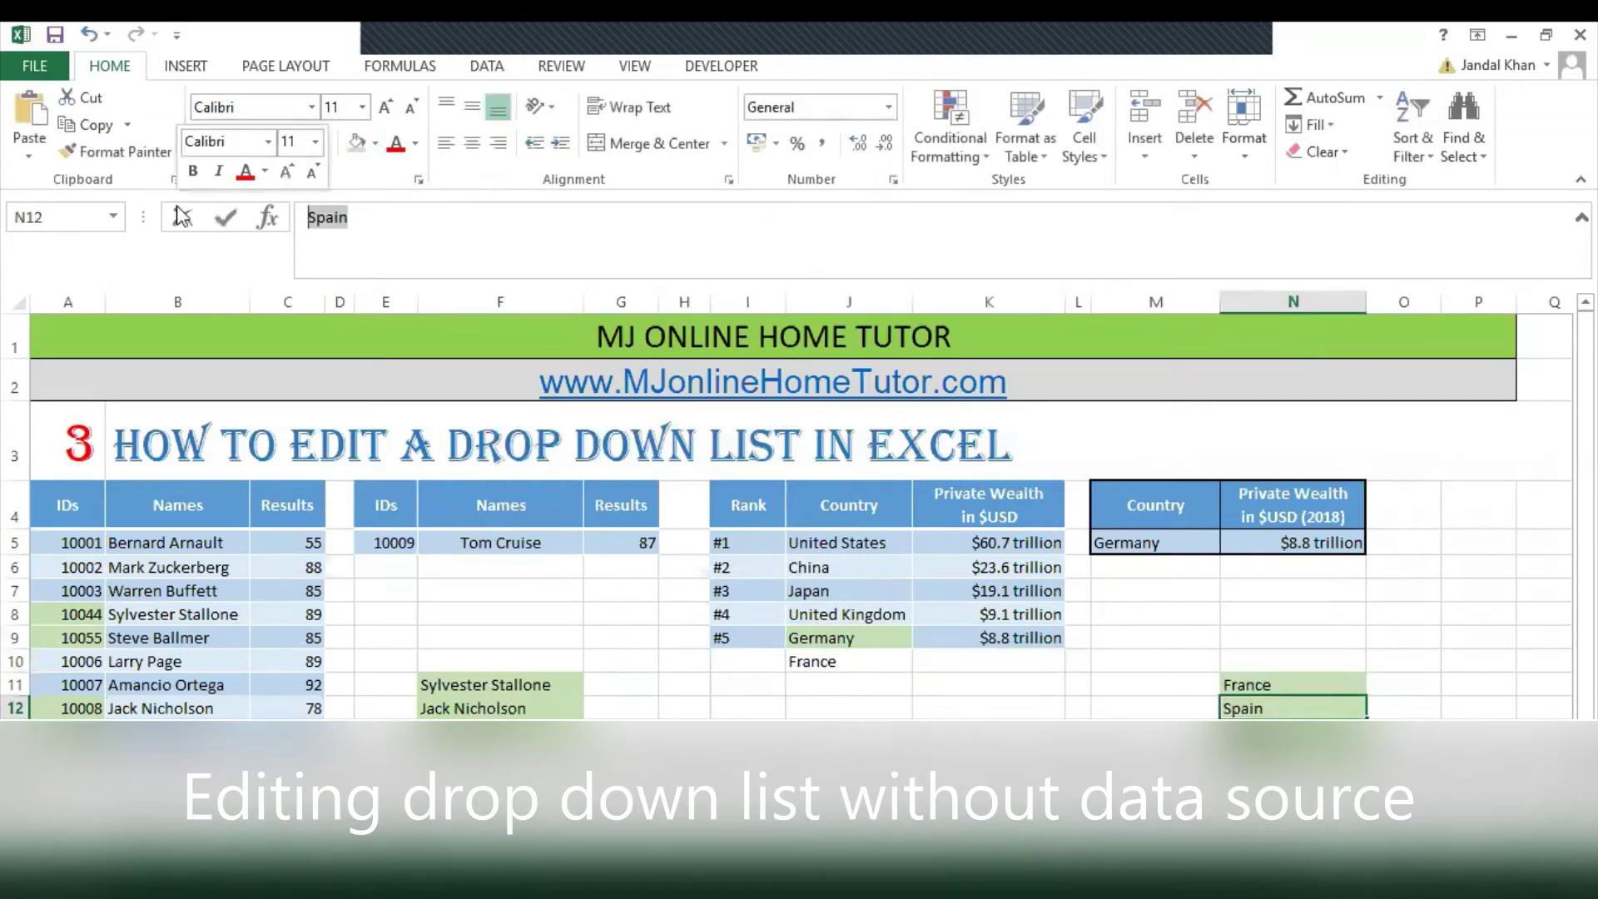
{"action": "key", "text": "ctrl+c"}
{"action": "key", "text": "Escape"}
Step: Copy the country name Finland from N14 into J11, below France in the Country column
{"action": "left_click", "coordinate": [1280, 759]}
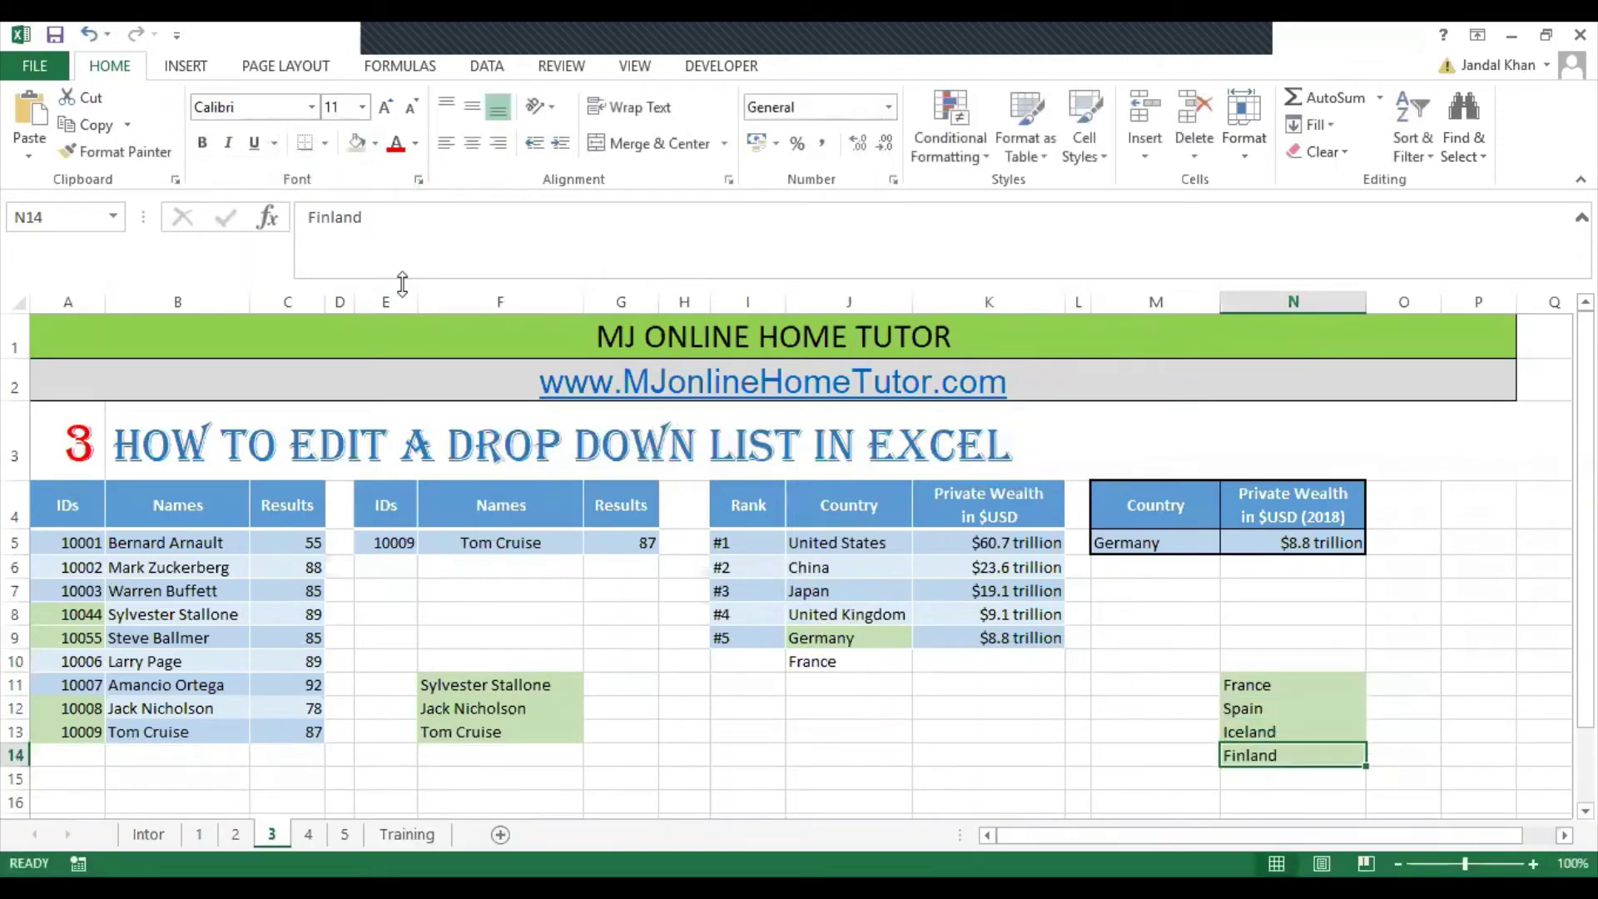
{"action": "left_click_drag", "start_coordinate": [366, 216], "coordinate": [303, 217]}
{"action": "key", "text": "Tab"}
{"action": "left_click", "coordinate": [853, 688]}
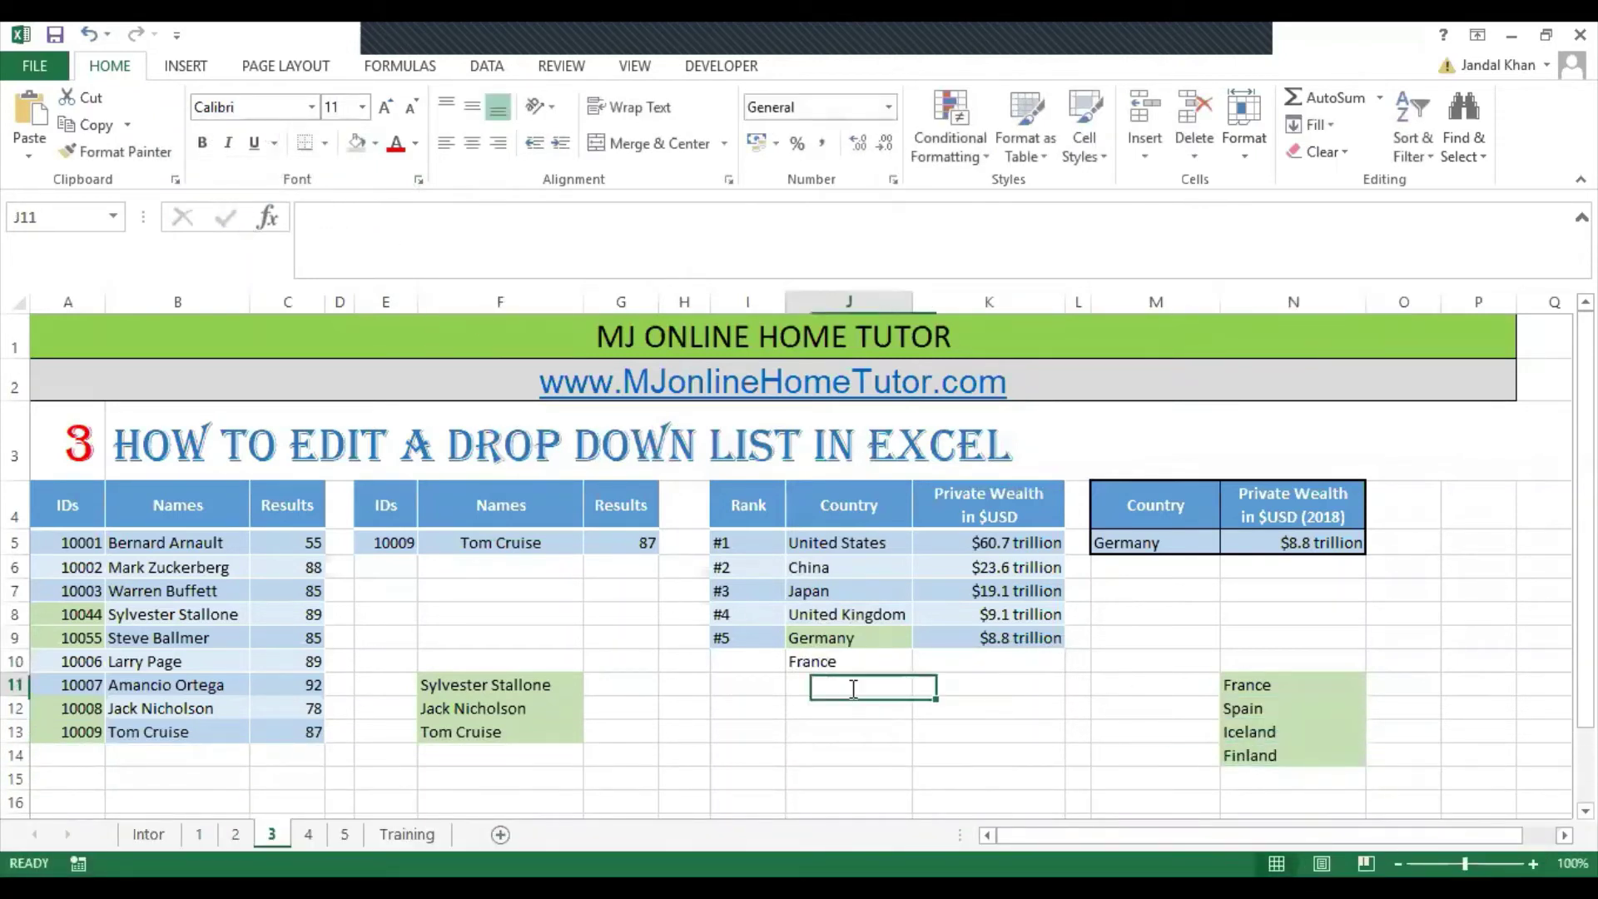
{"action": "double_click", "coordinate": [853, 687]}
{"action": "key", "text": "ctrl+v"}
{"action": "key", "text": "Return"}
Step: Enter the ranks #6 and #7 in I10 and I11 for the two added countries
{"action": "key", "text": "Left"}
{"action": "key", "text": "Up"}
{"action": "key", "text": "Up"}
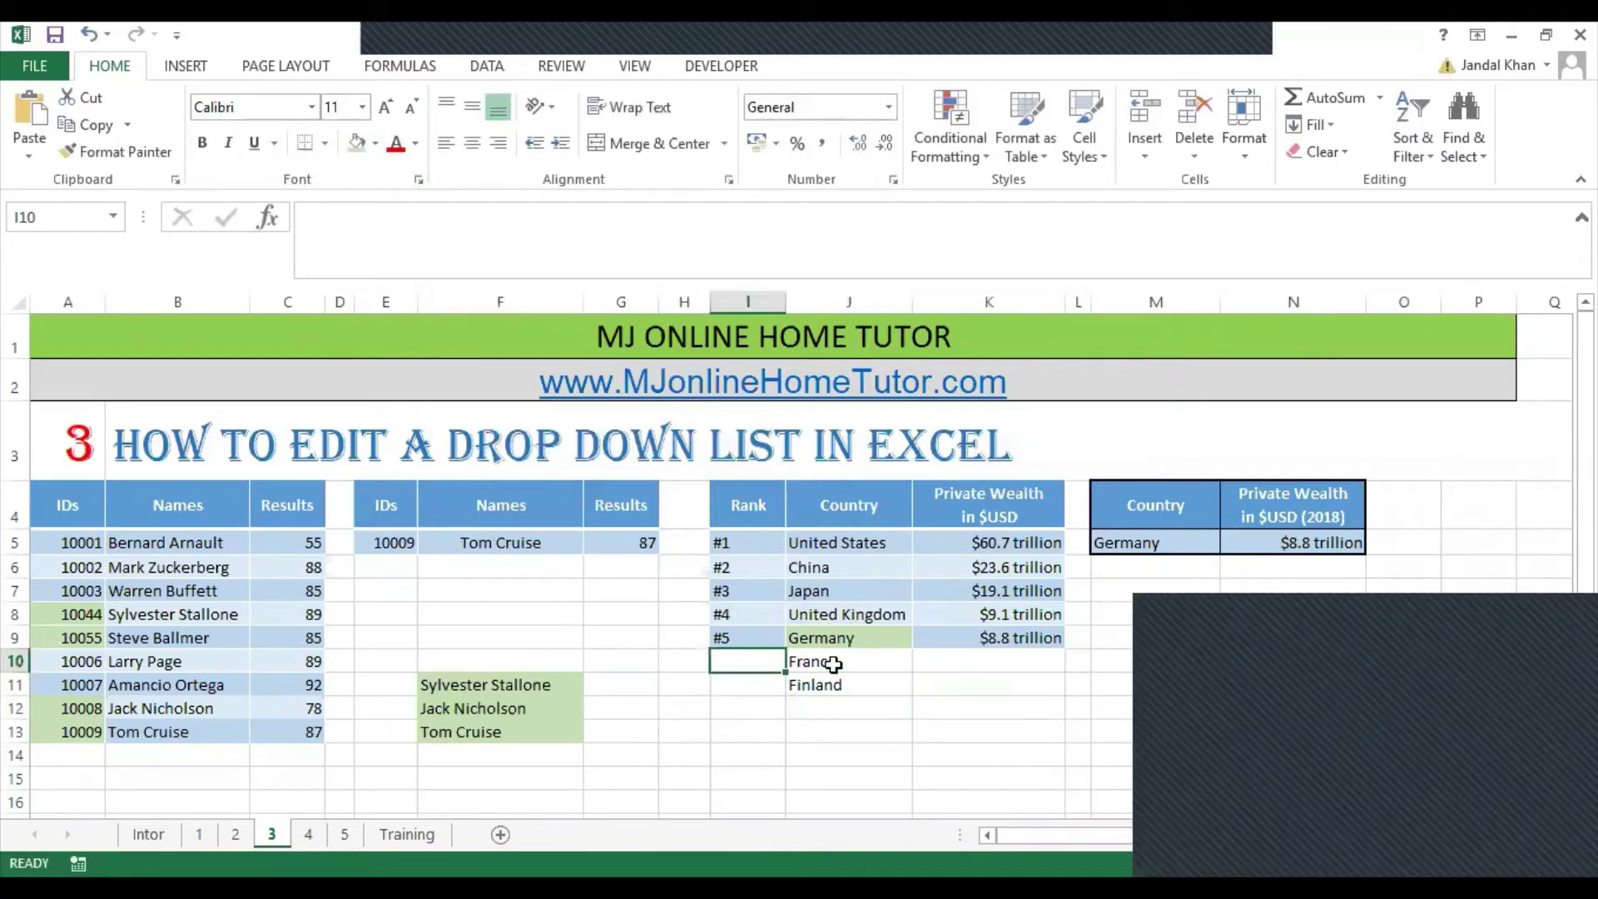
{"action": "type", "text": "#6"}
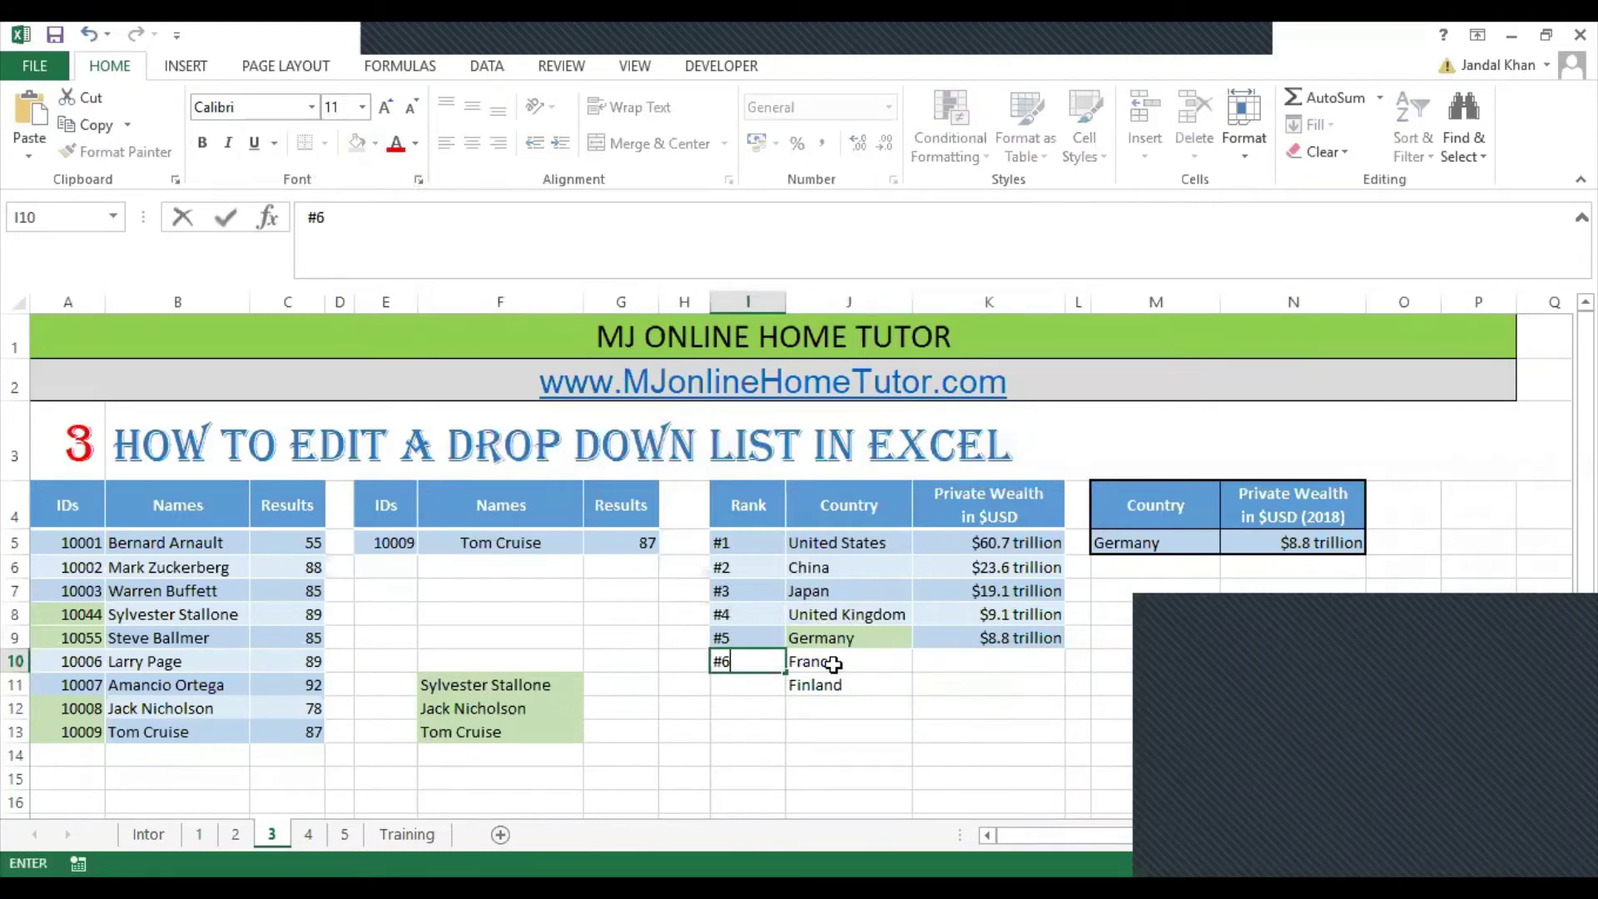
{"action": "key", "text": "Return"}
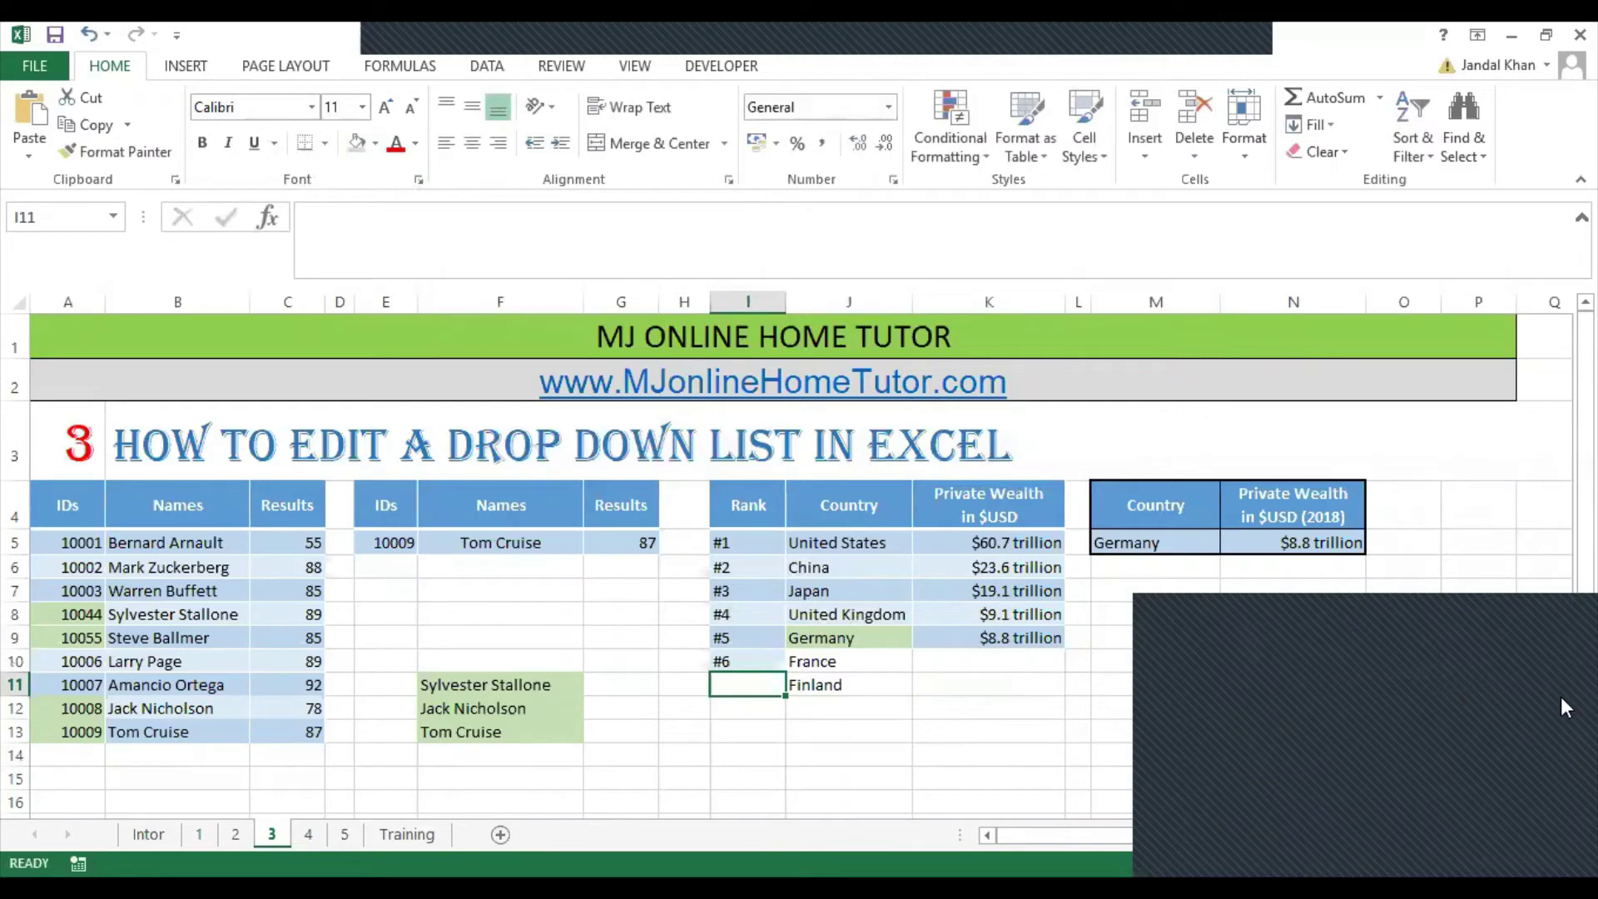
{"action": "double_click", "coordinate": [757, 683]}
{"action": "type", "text": "#7"}
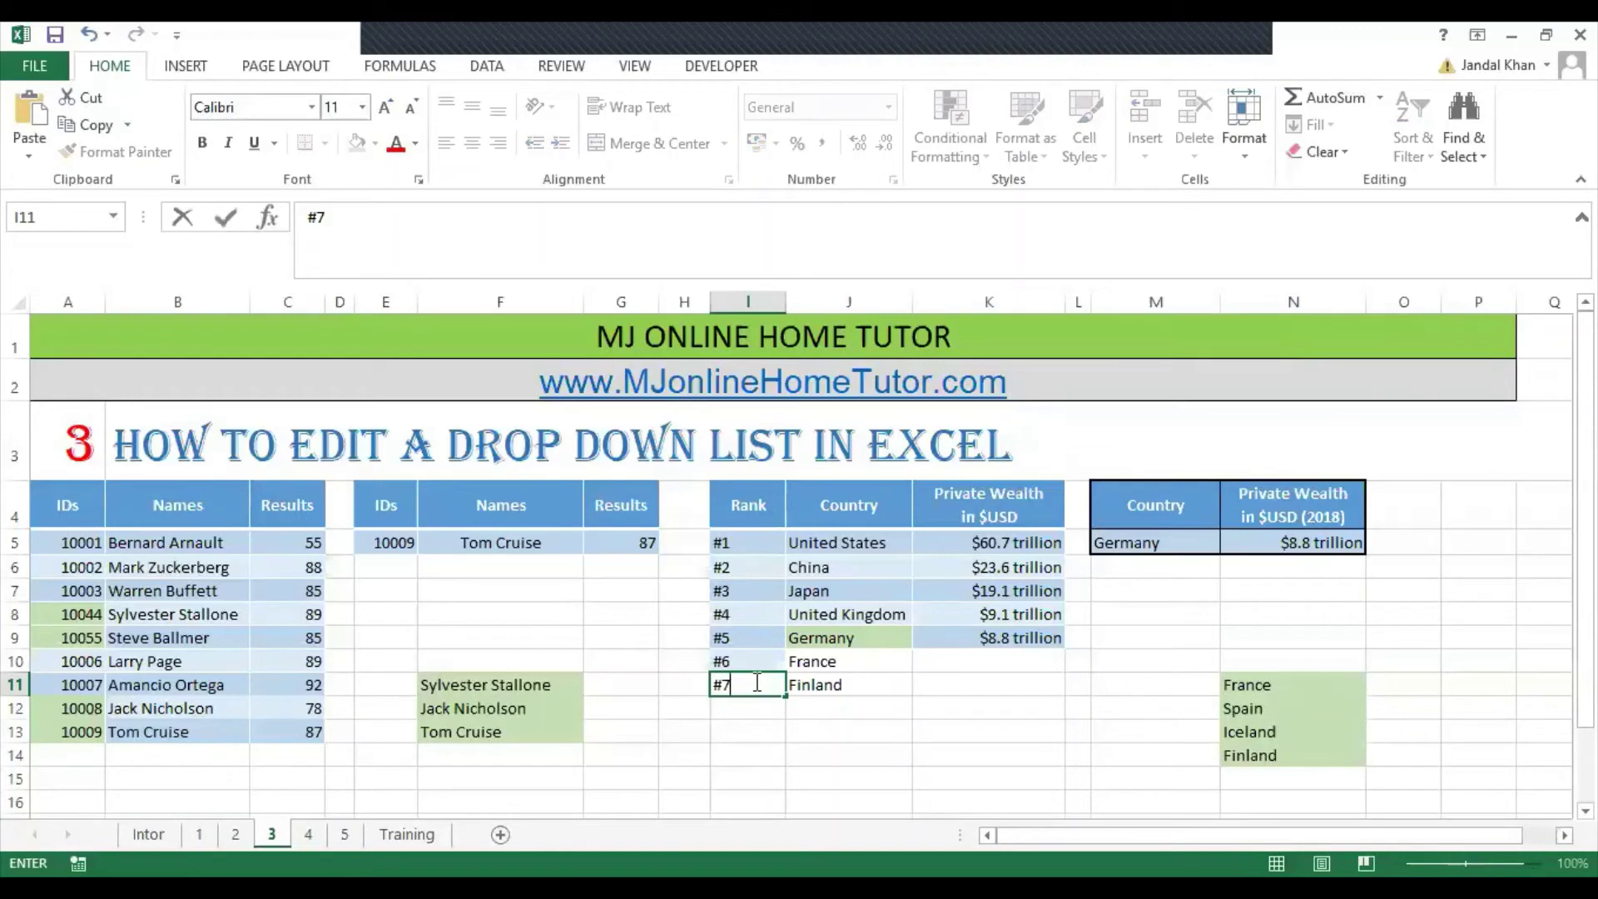
{"action": "key", "text": "Return"}
Step: Enter $5.5 Trillion as France's private wealth in K10
{"action": "key", "text": "Up"}
{"action": "key", "text": "Right"}
{"action": "key", "text": "Up"}
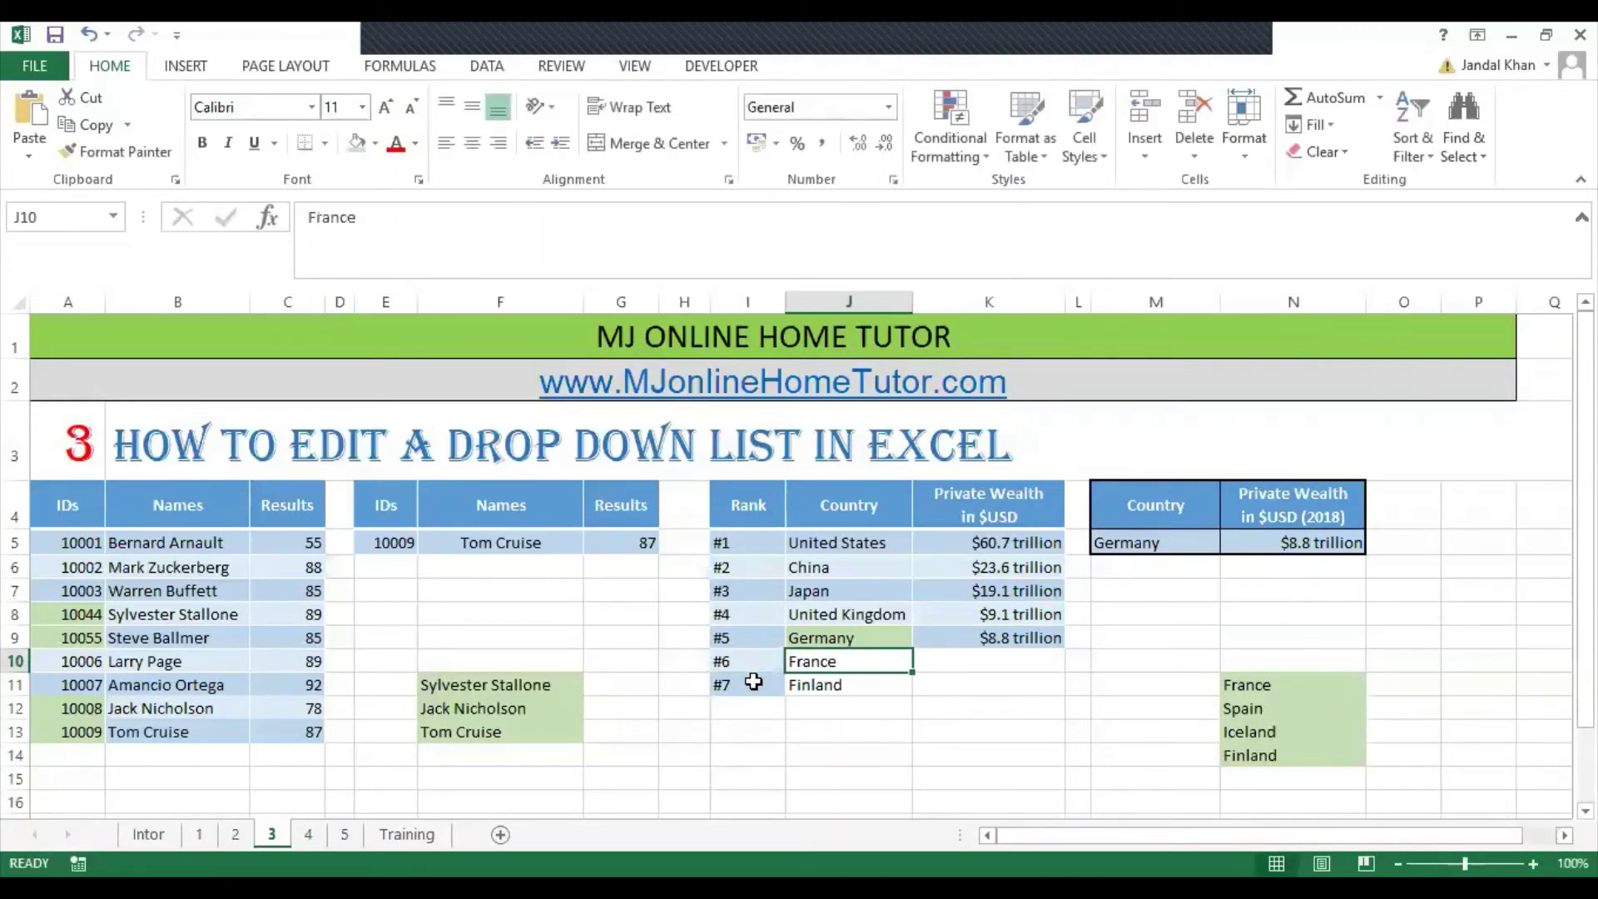
{"action": "key", "text": "Down"}
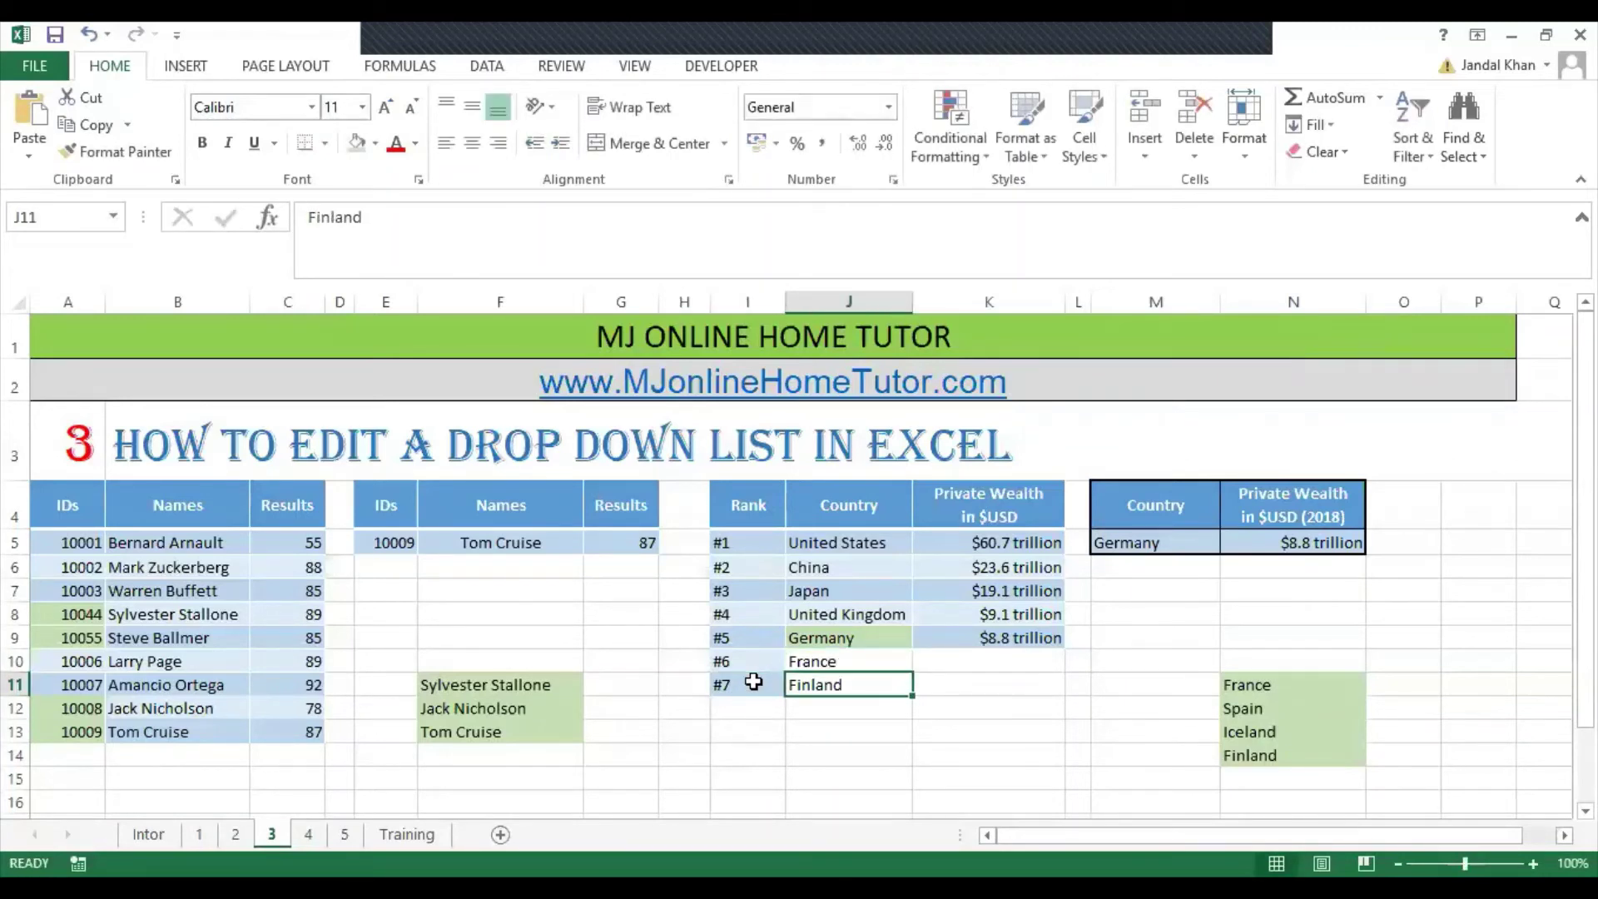
{"action": "key", "text": "Up"}
{"action": "key", "text": "Right"}
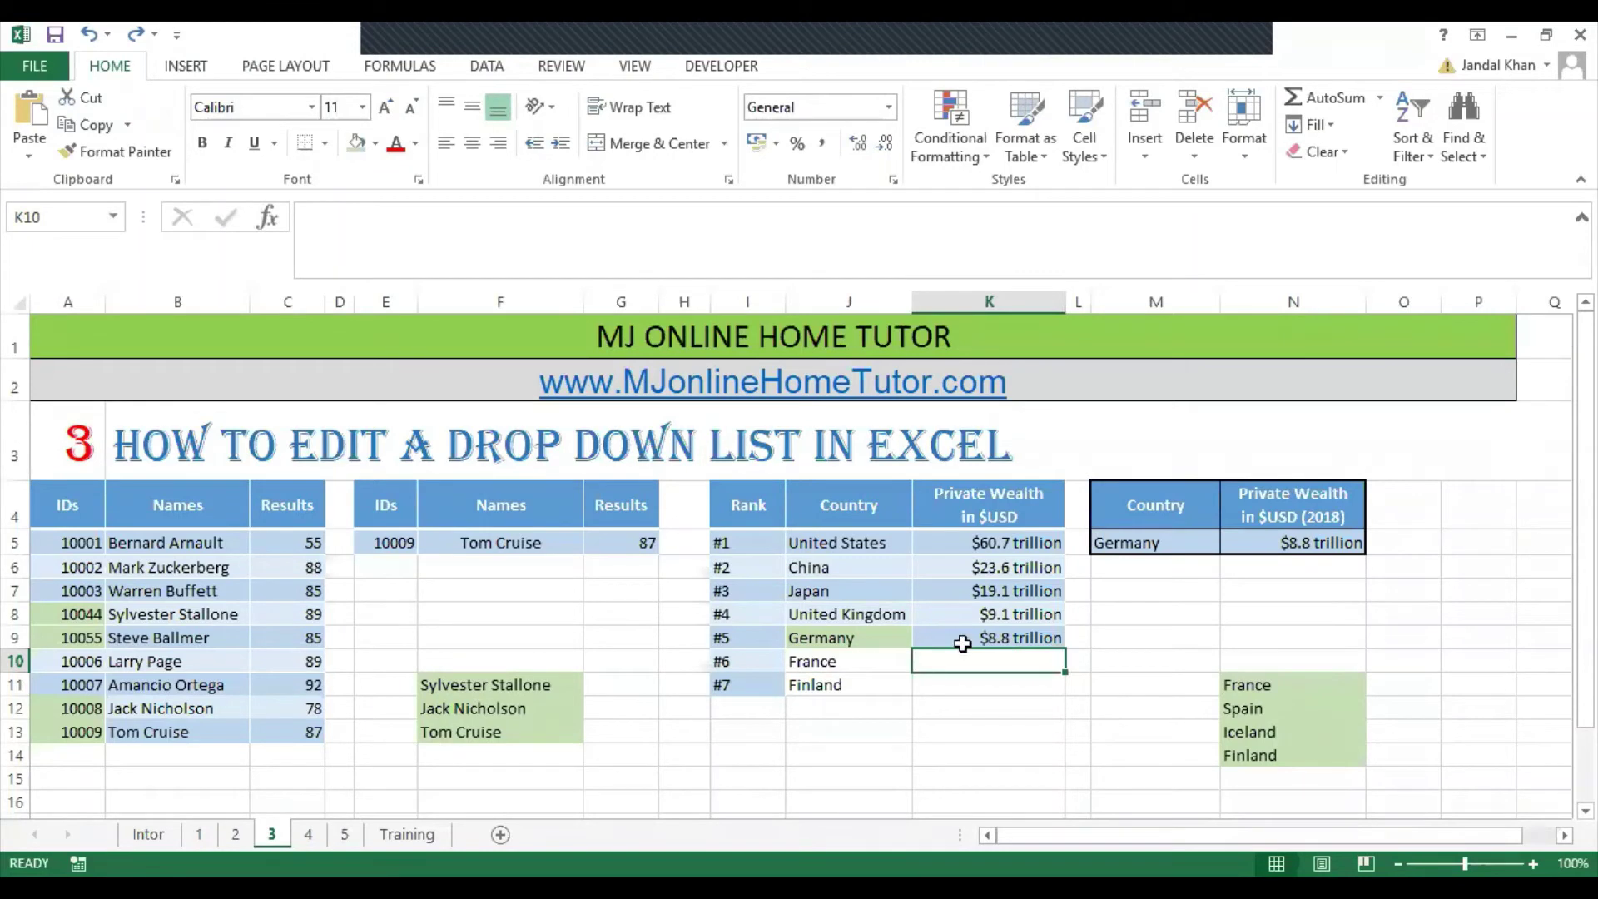
{"action": "type", "text": "$5.5"}
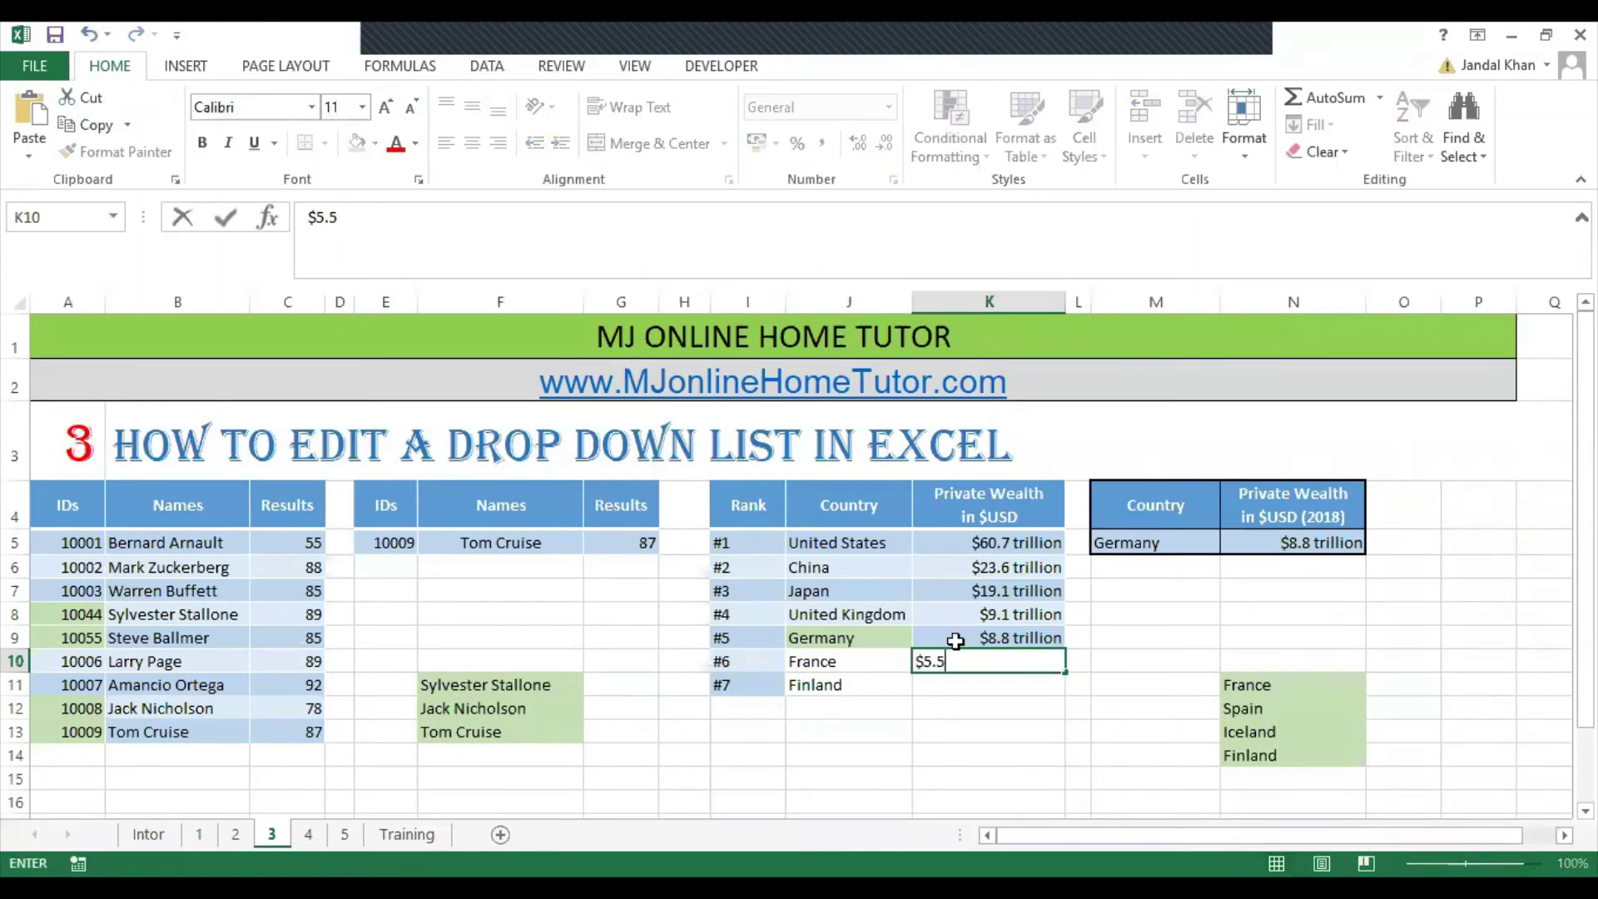
{"action": "type", "text": " Trillion"}
{"action": "key", "text": "Return"}
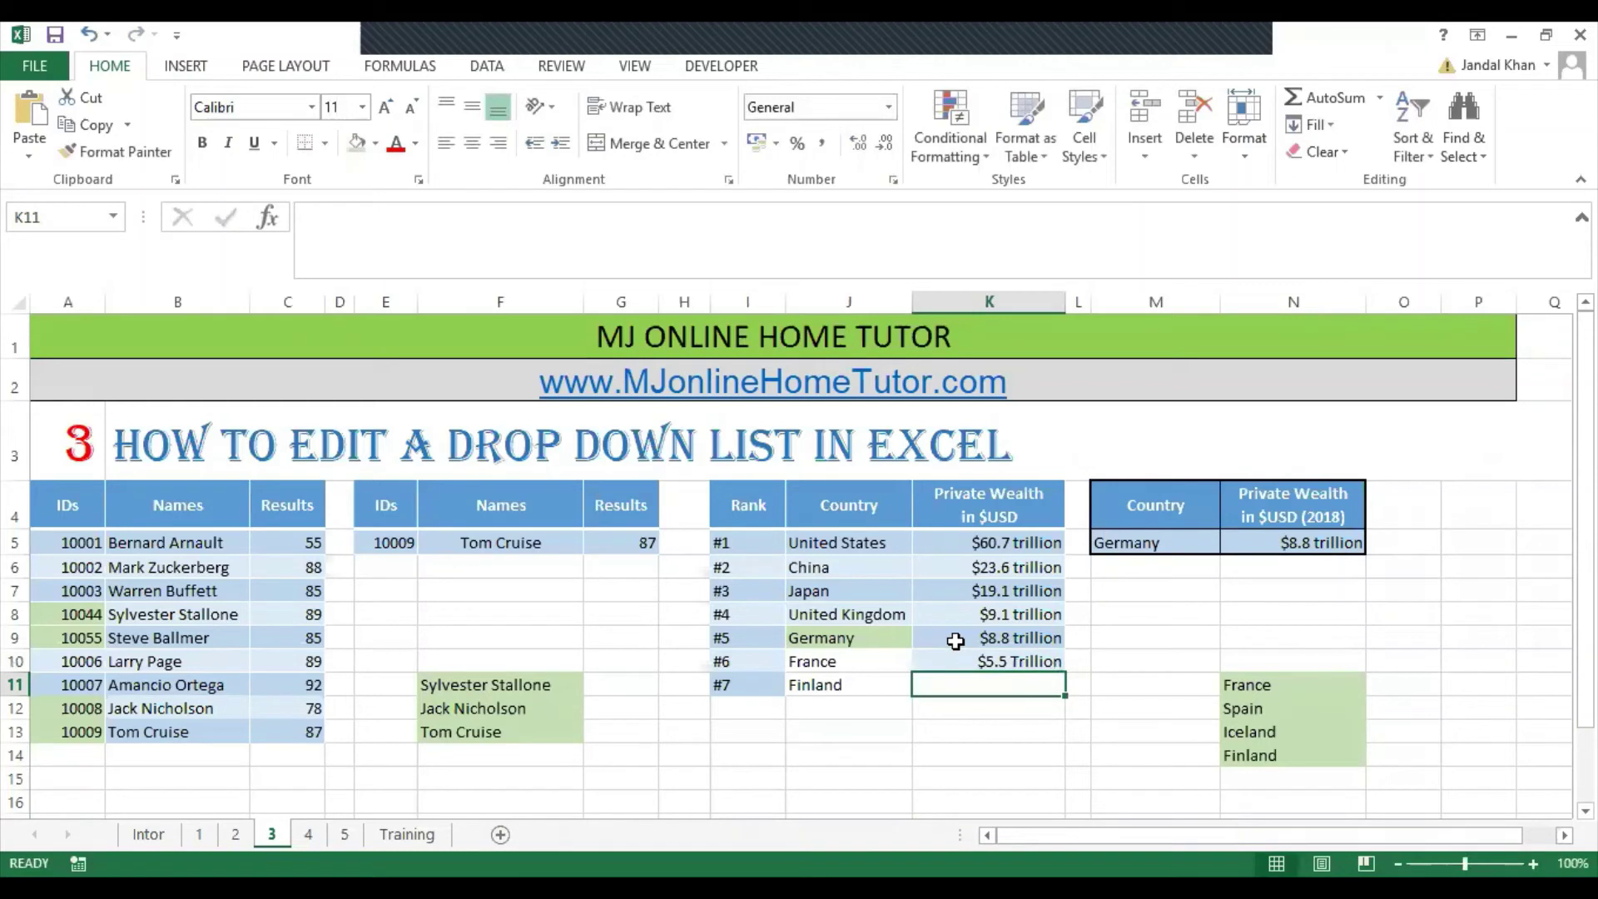
Step: Enter $5.1 Trillion as Finland's private wealth in K11
{"action": "key", "text": "F2"}
{"action": "type", "text": "$5.1 Tri"}
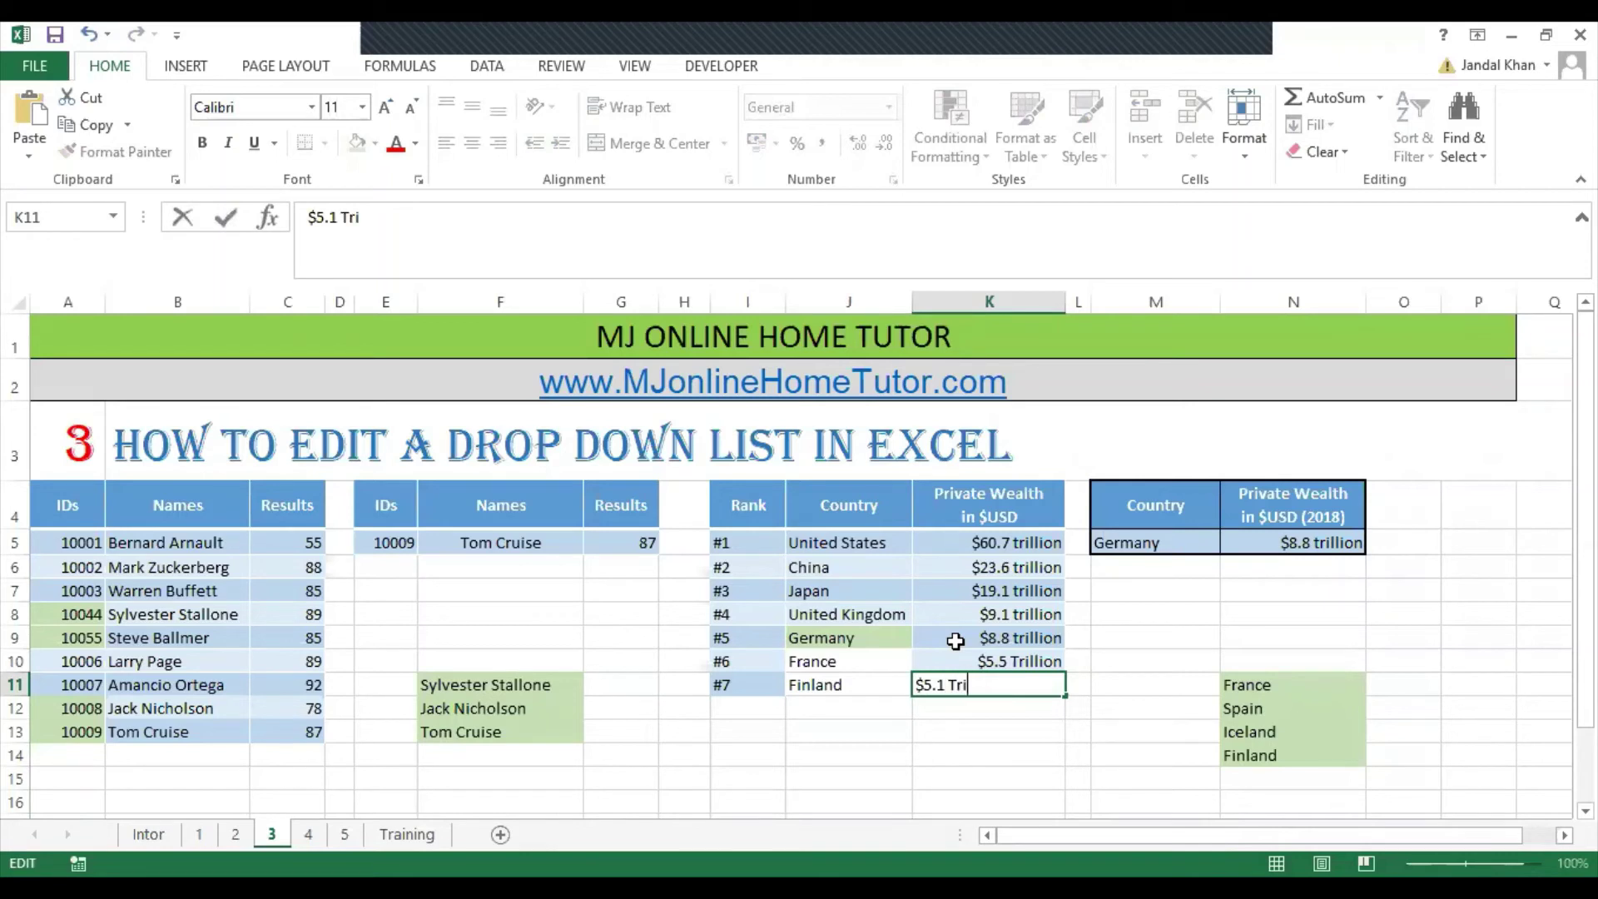
{"action": "type", "text": "llion"}
{"action": "key", "text": "Return"}
Step: Highlight the two added country cells J10:J11 with the same light green fill as Germany
{"action": "key", "text": "Left"}
{"action": "key", "text": "Up"}
{"action": "key", "text": "Up"}
{"action": "key", "text": "Up"}
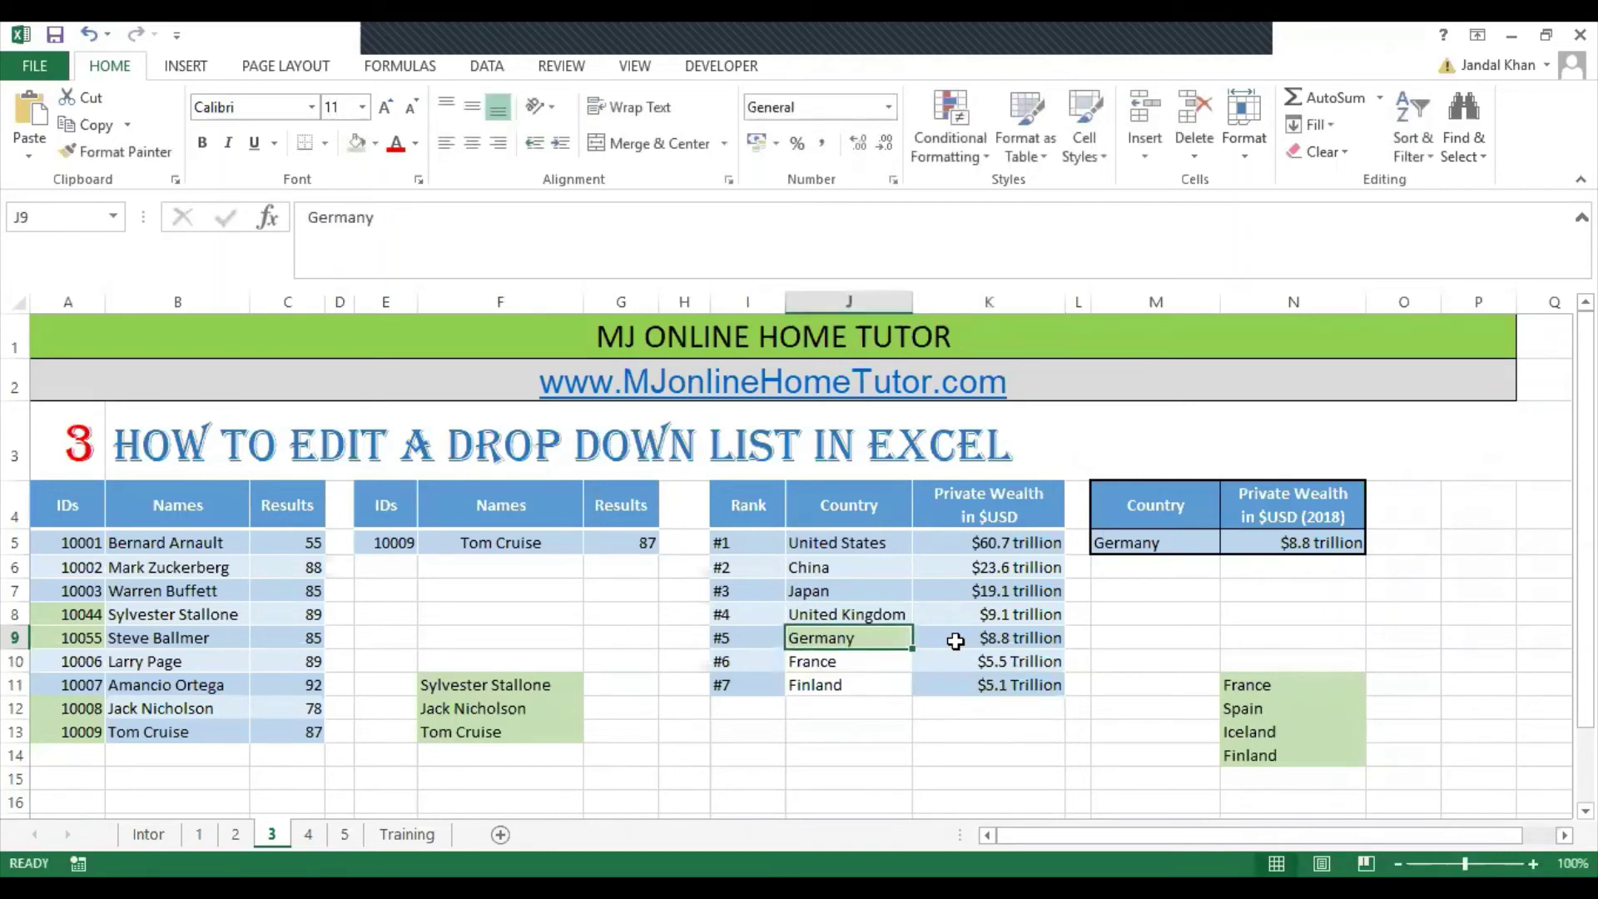
{"action": "key", "text": "Down"}
{"action": "key", "text": "shift+Down"}
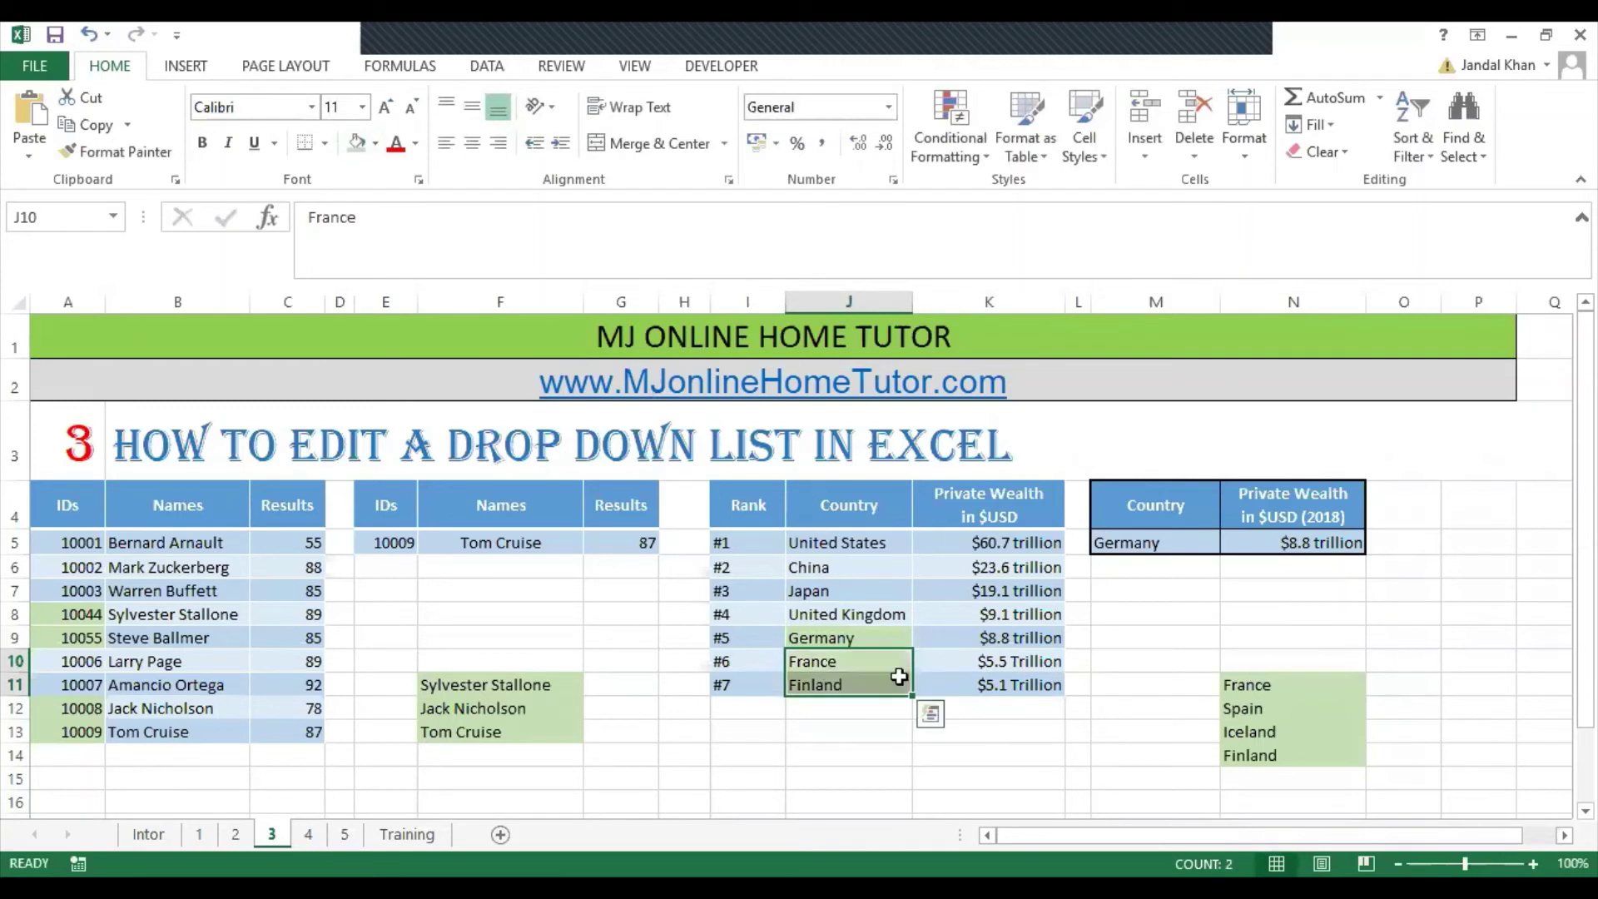
{"action": "left_click", "coordinate": [776, 522]}
{"action": "left_click_drag", "start_coordinate": [814, 526], "coordinate": [1009, 683]}
{"action": "left_click", "coordinate": [966, 634]}
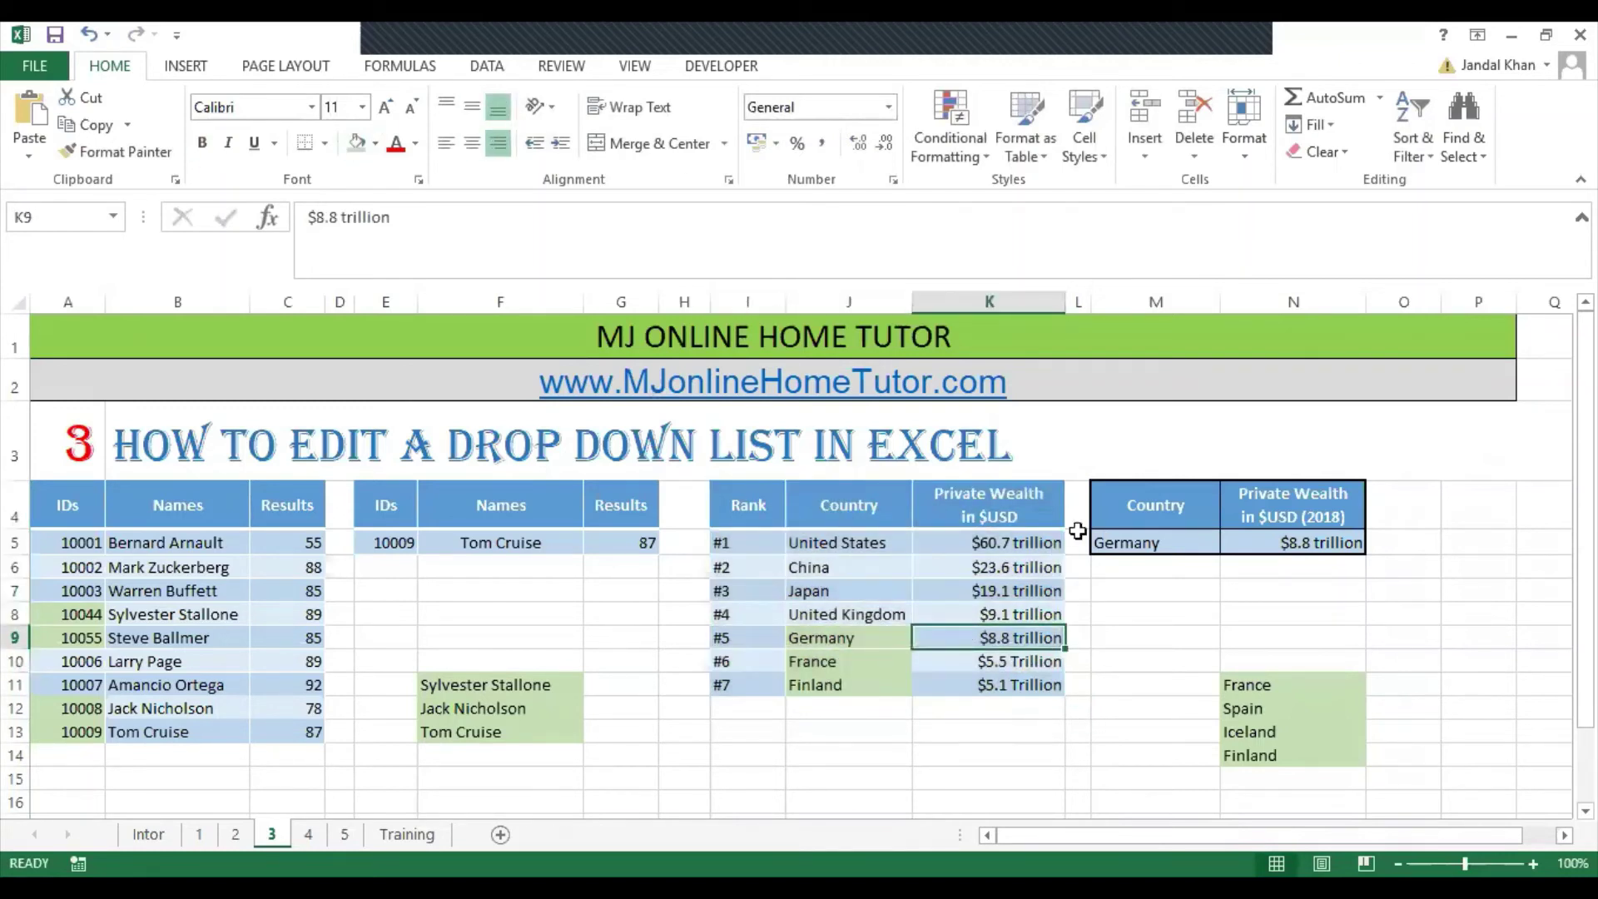
Step: Try France and Germany from the M5 Country drop-down list, ending with France selected
{"action": "left_click", "coordinate": [1130, 543]}
{"action": "left_click", "coordinate": [489, 66]}
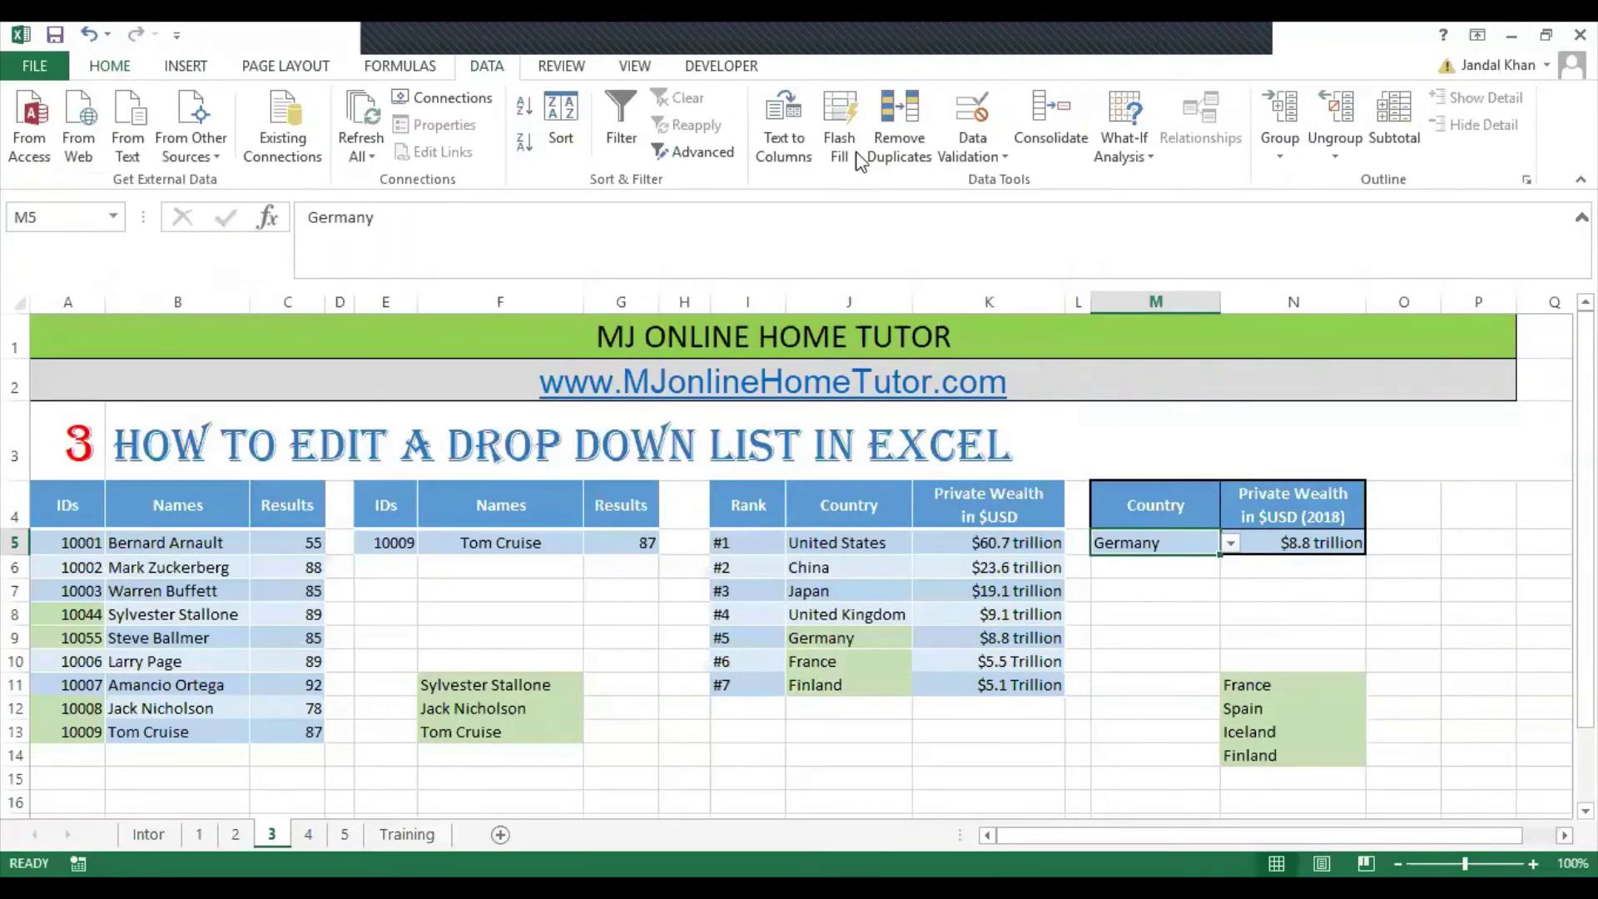
{"action": "left_click", "coordinate": [972, 157]}
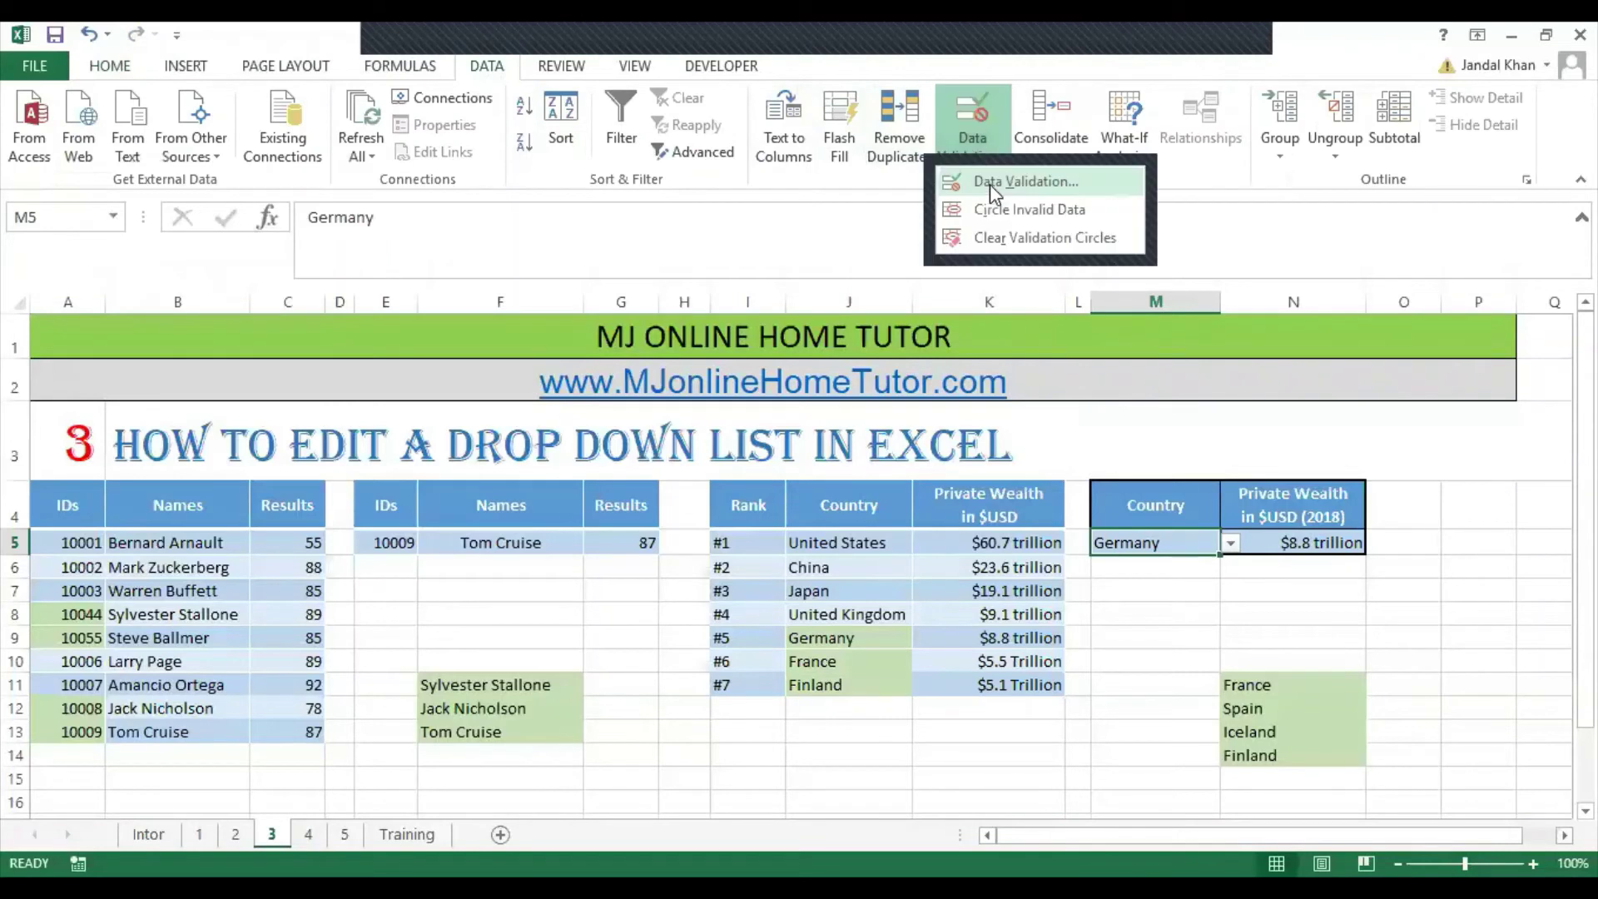
{"action": "left_click", "coordinate": [1229, 545]}
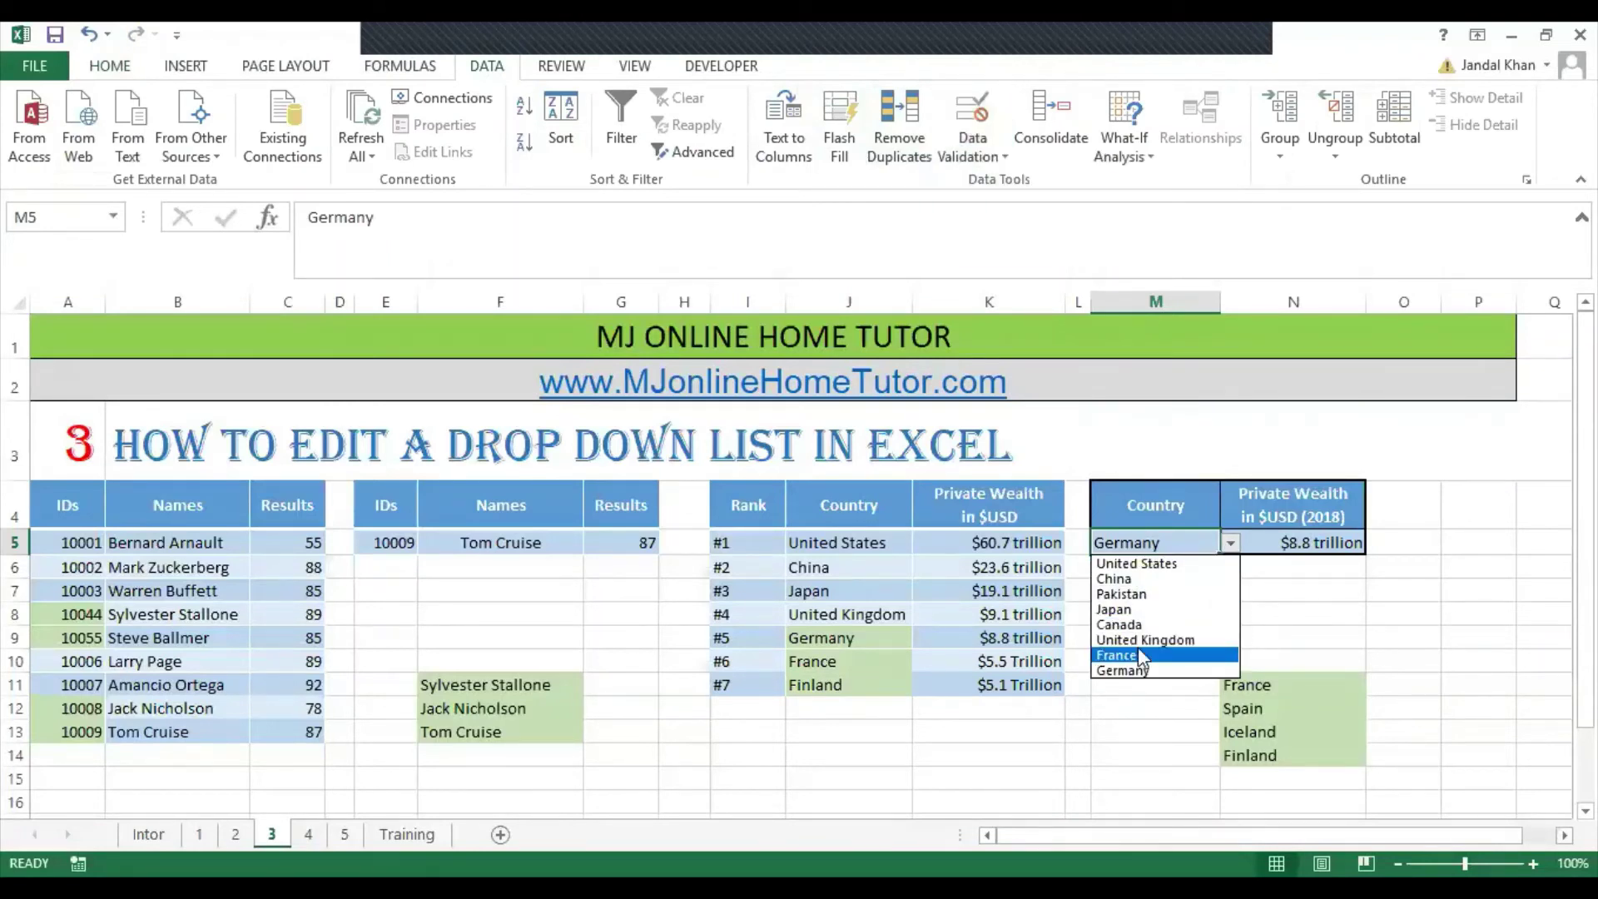
{"action": "left_click", "coordinate": [1142, 657]}
{"action": "left_click", "coordinate": [1230, 543]}
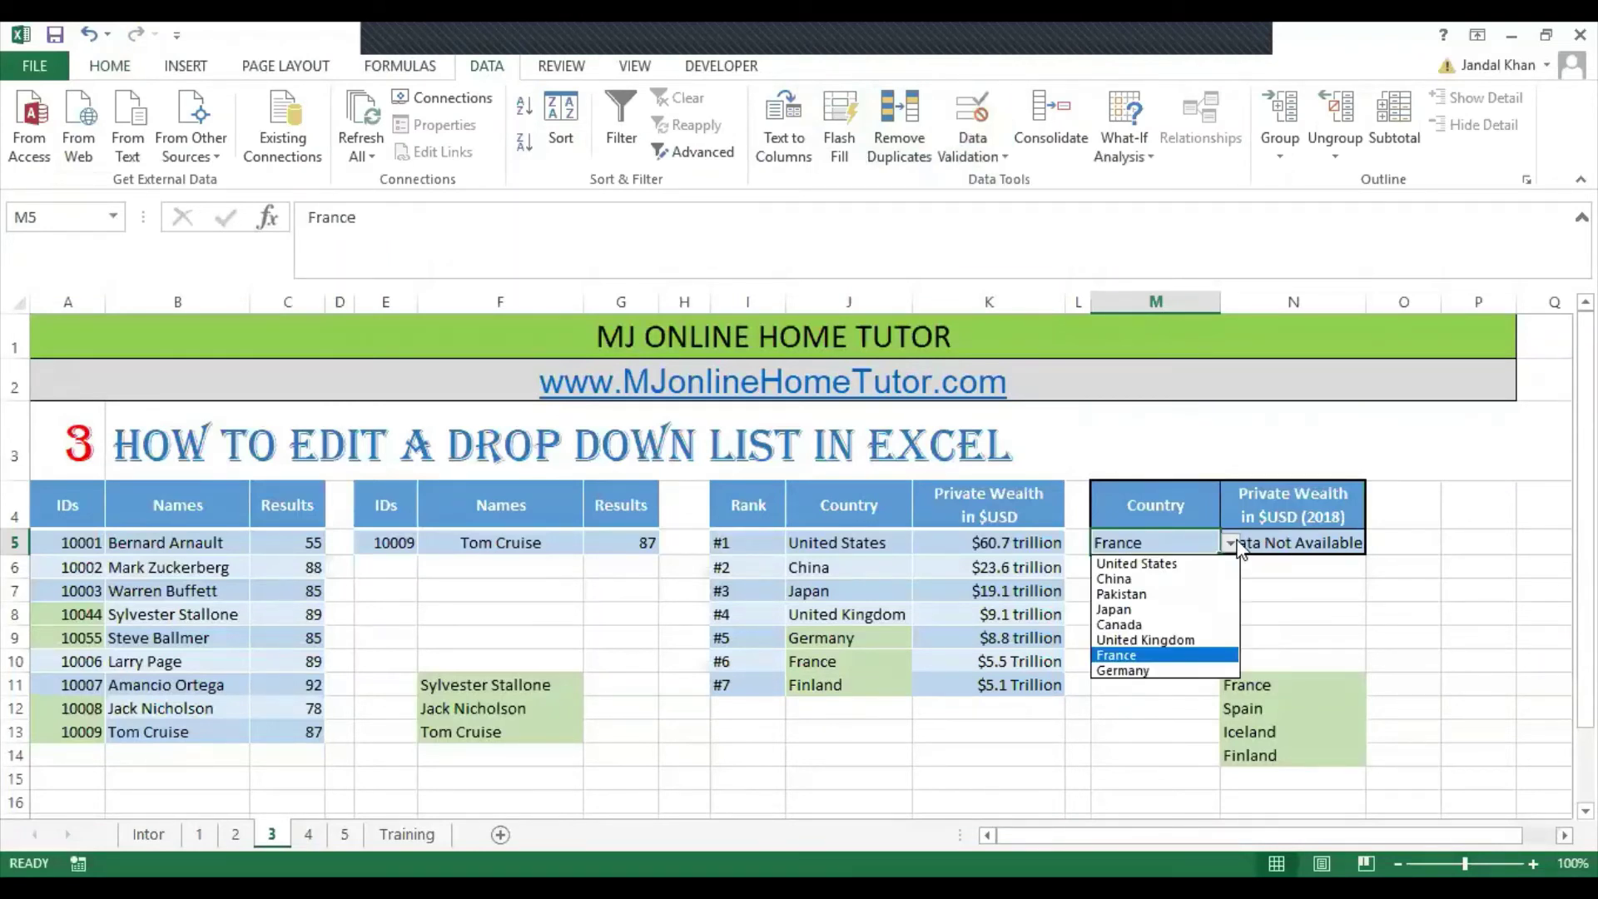
{"action": "left_click", "coordinate": [1165, 670]}
{"action": "left_click", "coordinate": [1230, 544]}
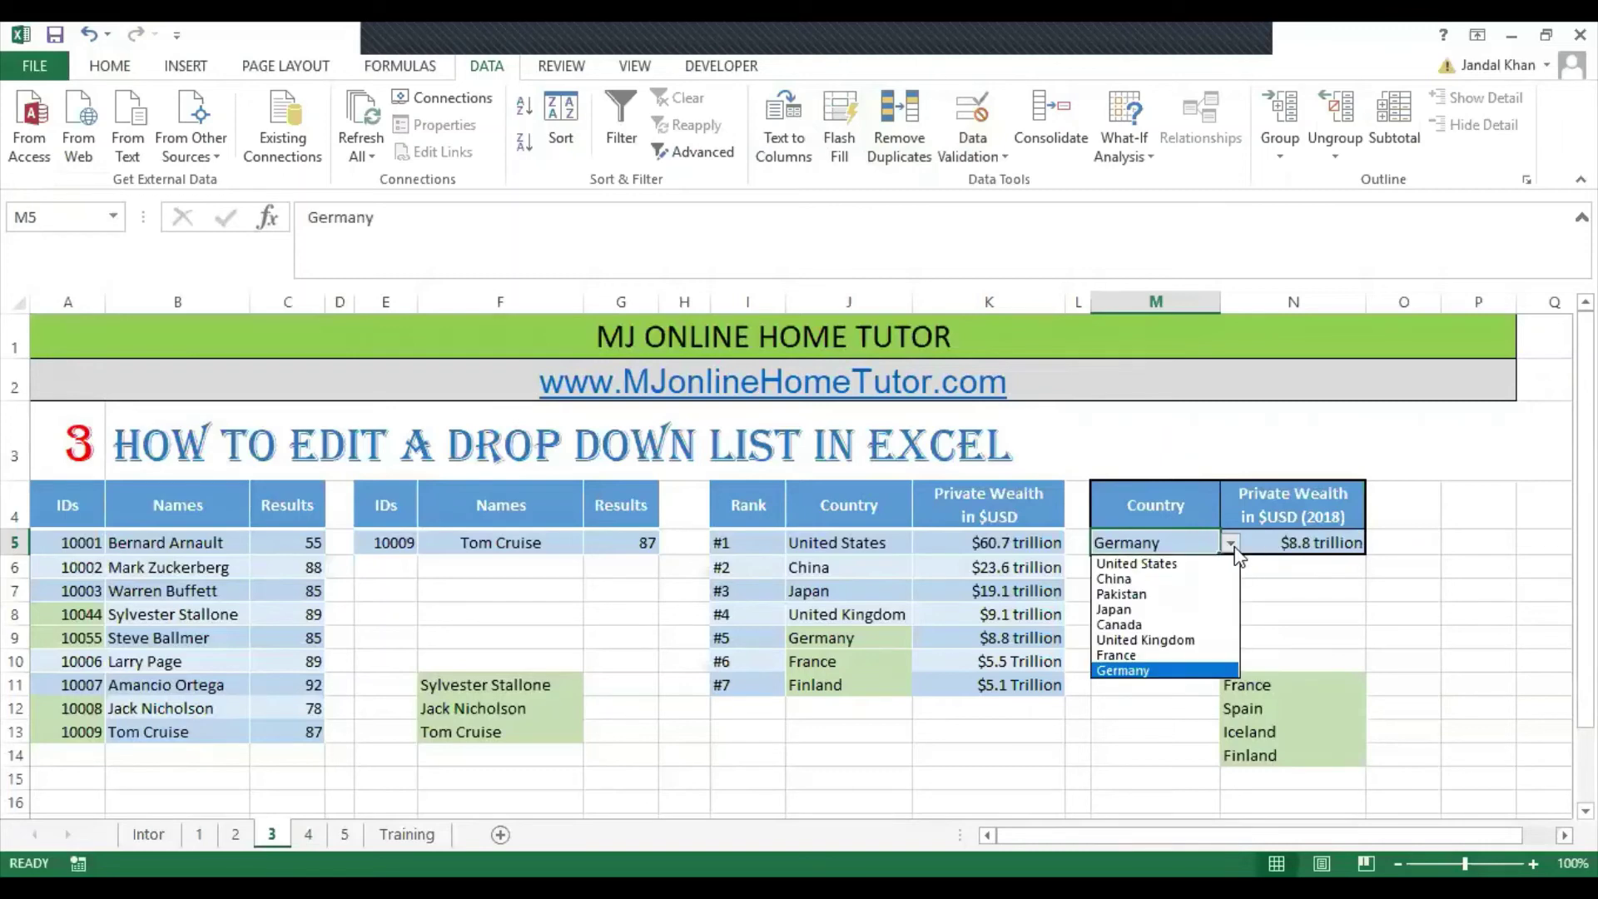
{"action": "left_click", "coordinate": [1161, 657]}
Step: Extend the VLOOKUP range in the N5 private wealth formula to J5:K11
{"action": "double_click", "coordinate": [1281, 543]}
{"action": "left_click", "coordinate": [1173, 543]}
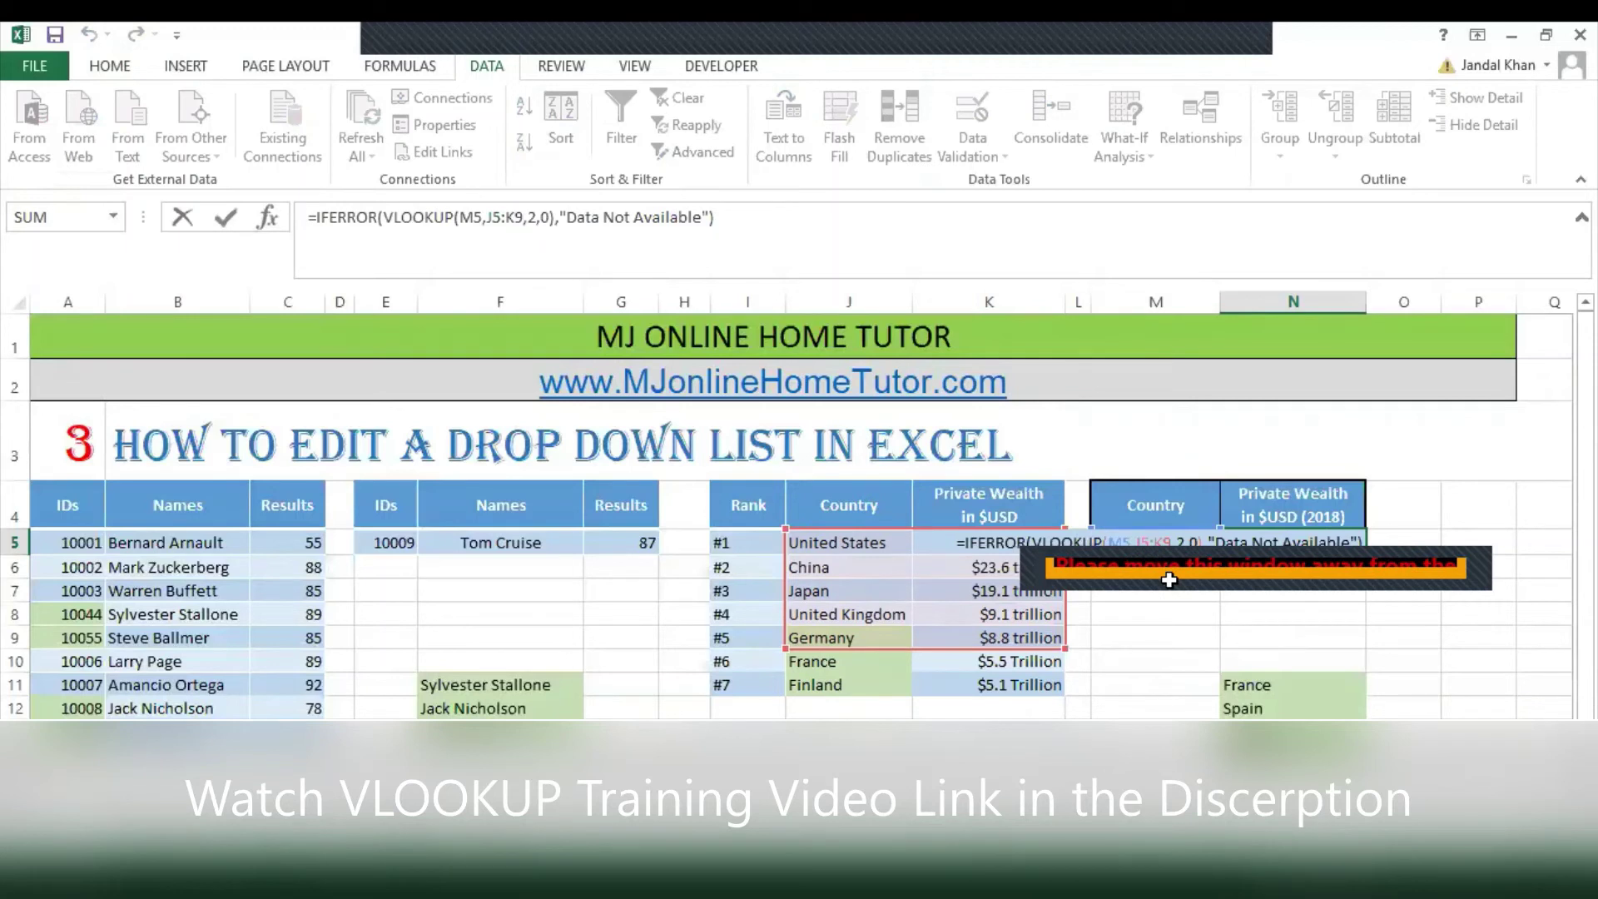
{"action": "key", "text": "BackSpace"}
{"action": "type", "text": "12"}
{"action": "key", "text": "BackSpace"}
{"action": "type", "text": "1"}
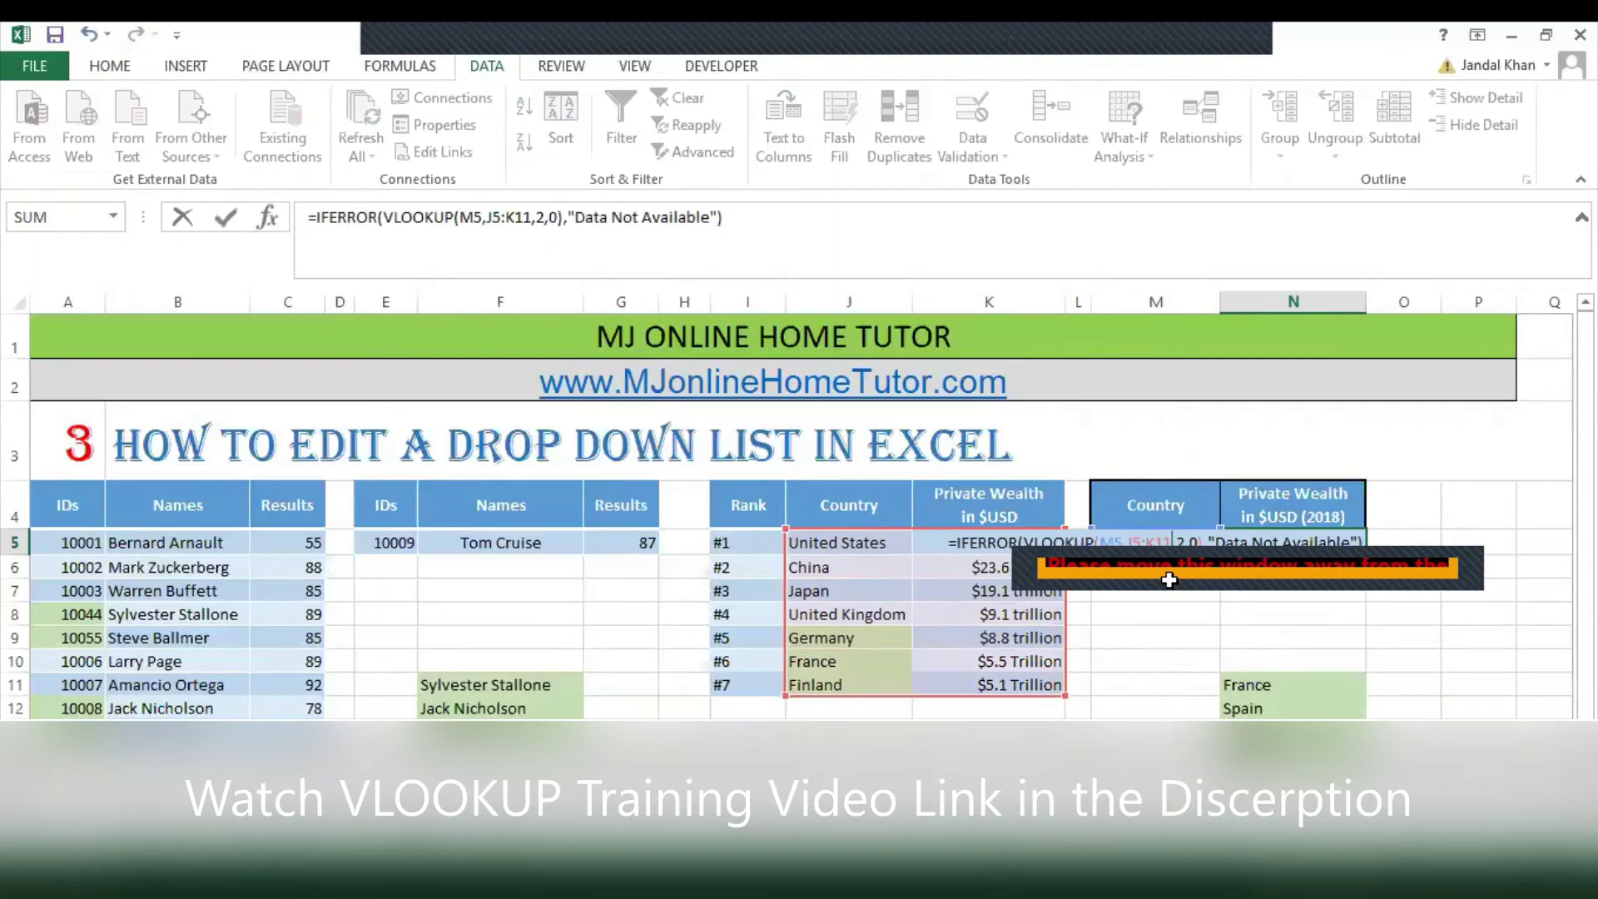
{"action": "key", "text": "Return"}
Step: Retest the N5 lookup by choosing Germany and then France again from the M5 drop-down list
{"action": "left_click", "coordinate": [1198, 537]}
{"action": "left_click", "coordinate": [1230, 543]}
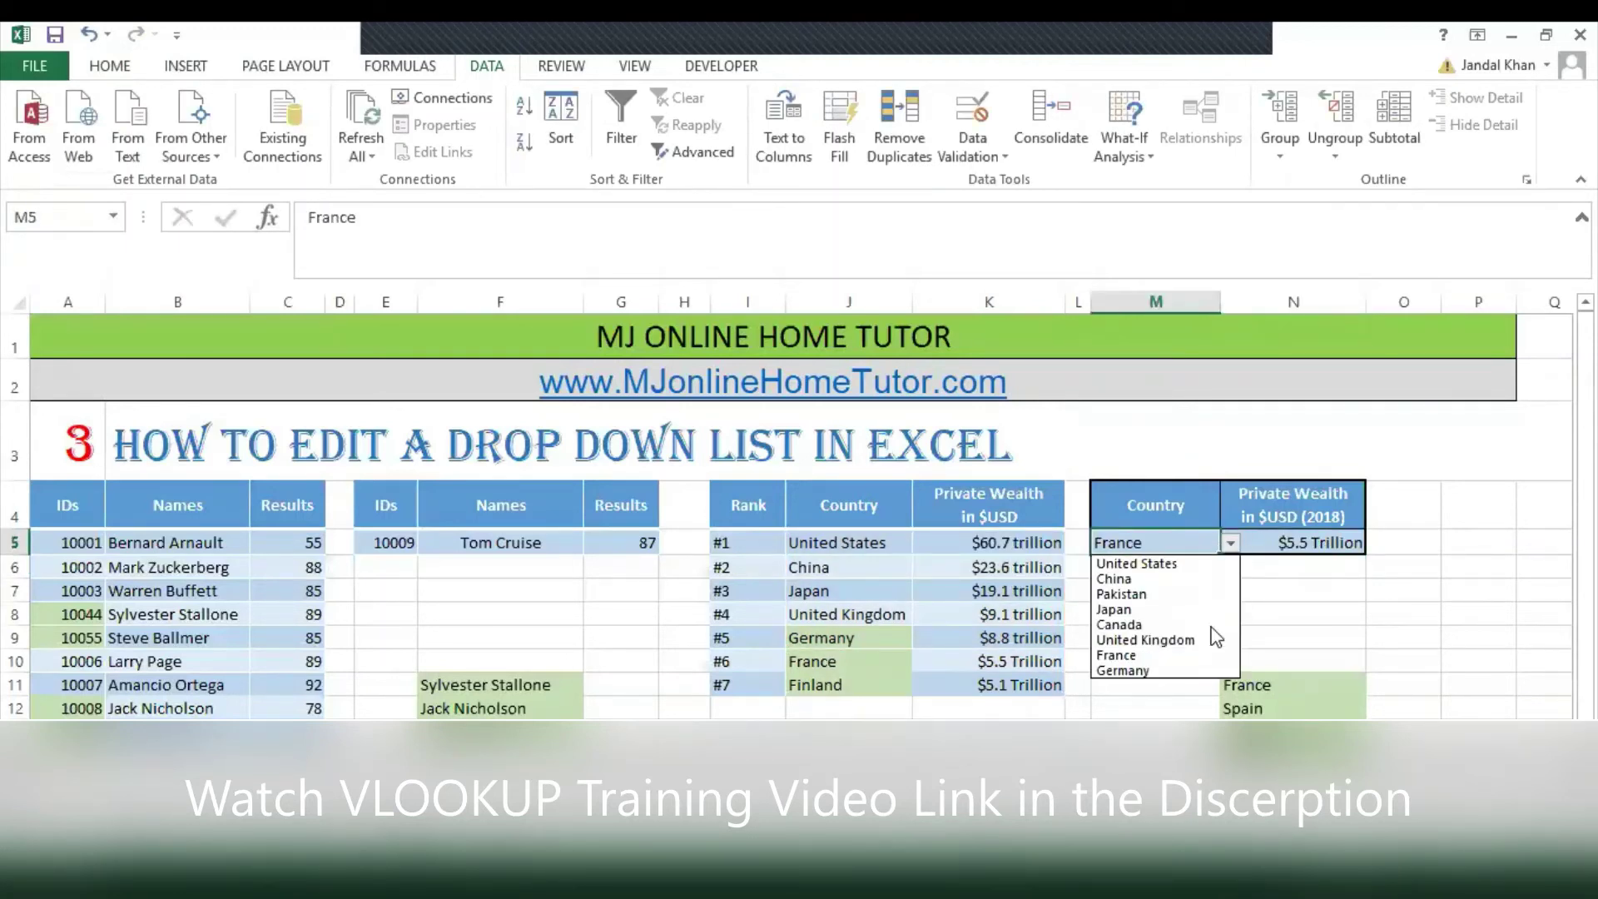
{"action": "left_click", "coordinate": [1192, 669]}
{"action": "left_click", "coordinate": [1230, 542]}
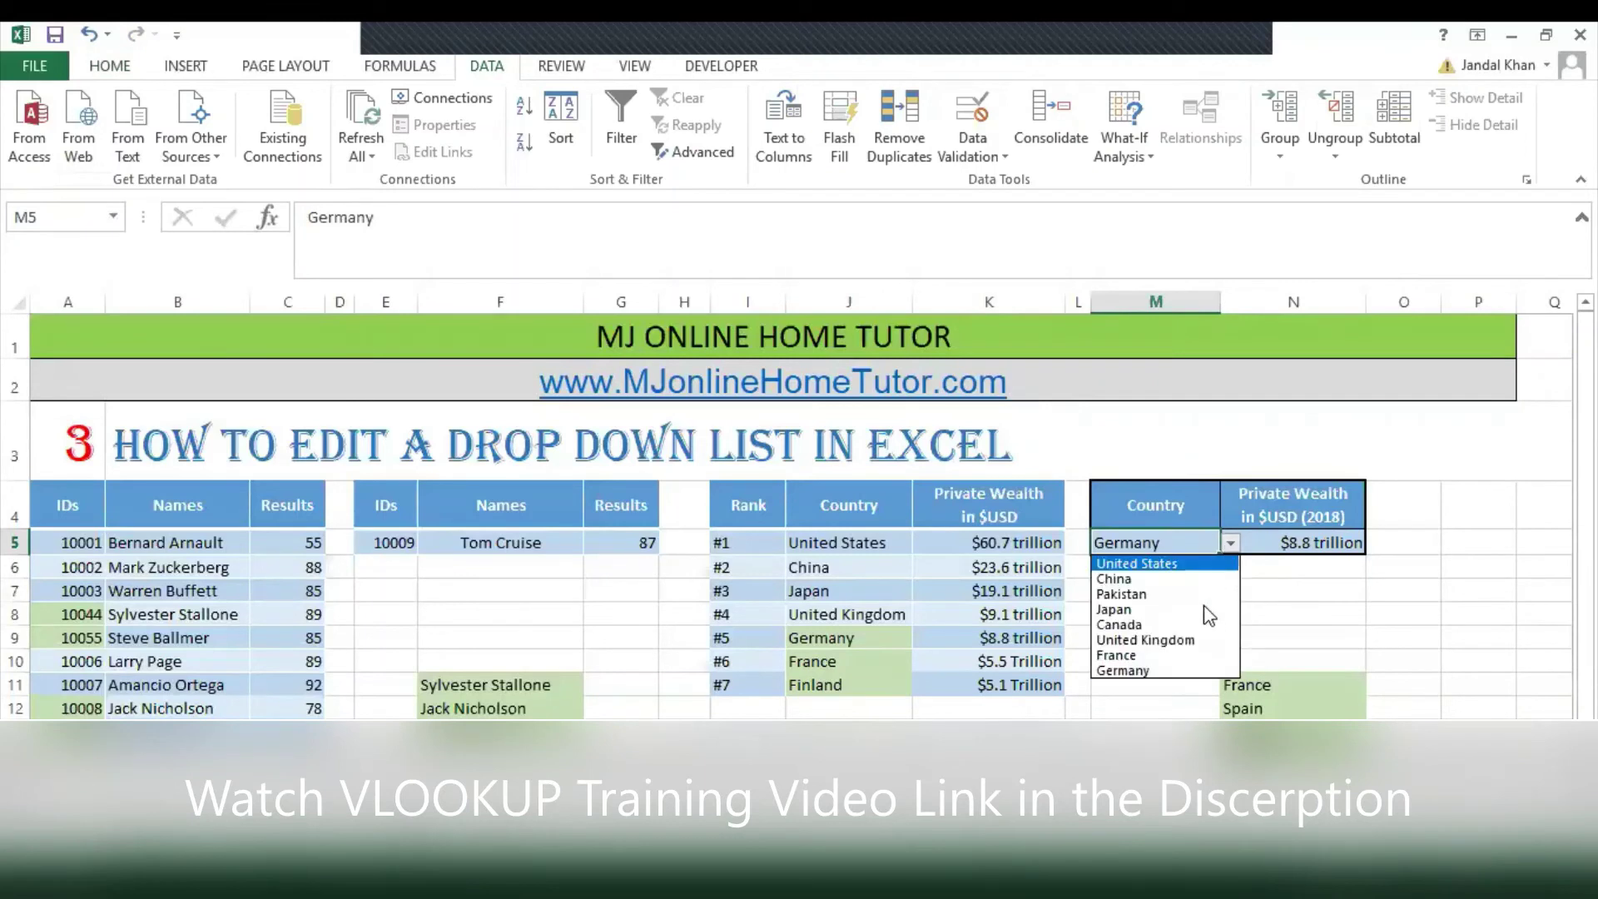
{"action": "left_click", "coordinate": [1196, 655]}
{"action": "left_click_drag", "start_coordinate": [887, 684], "coordinate": [854, 548]}
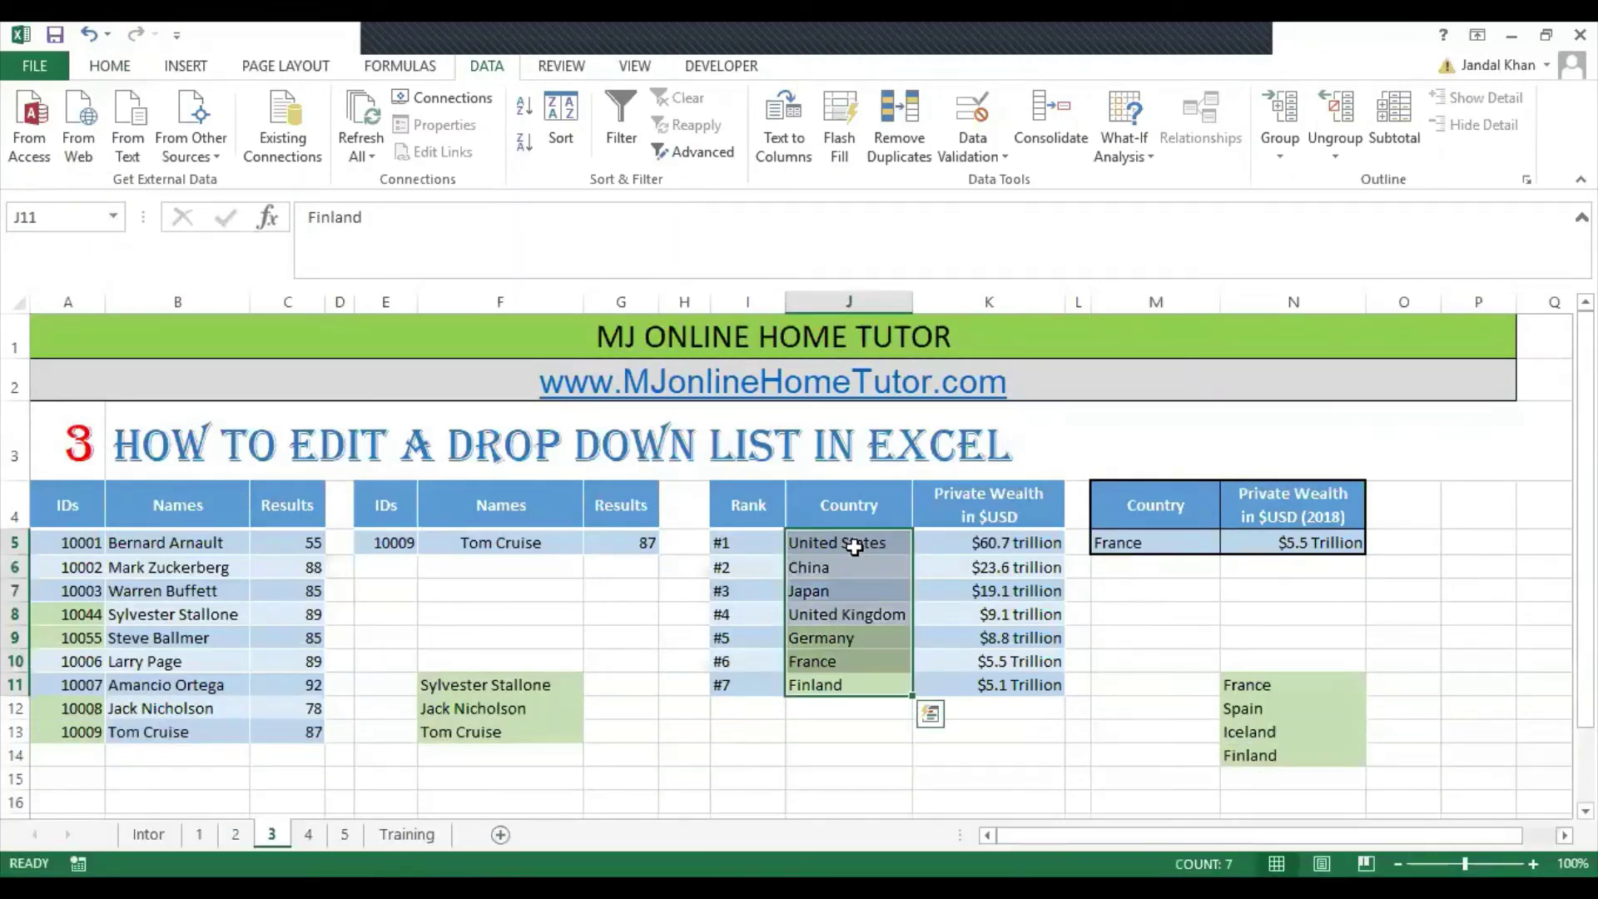
{"action": "left_click", "coordinate": [854, 548]}
{"action": "left_click", "coordinate": [1094, 544]}
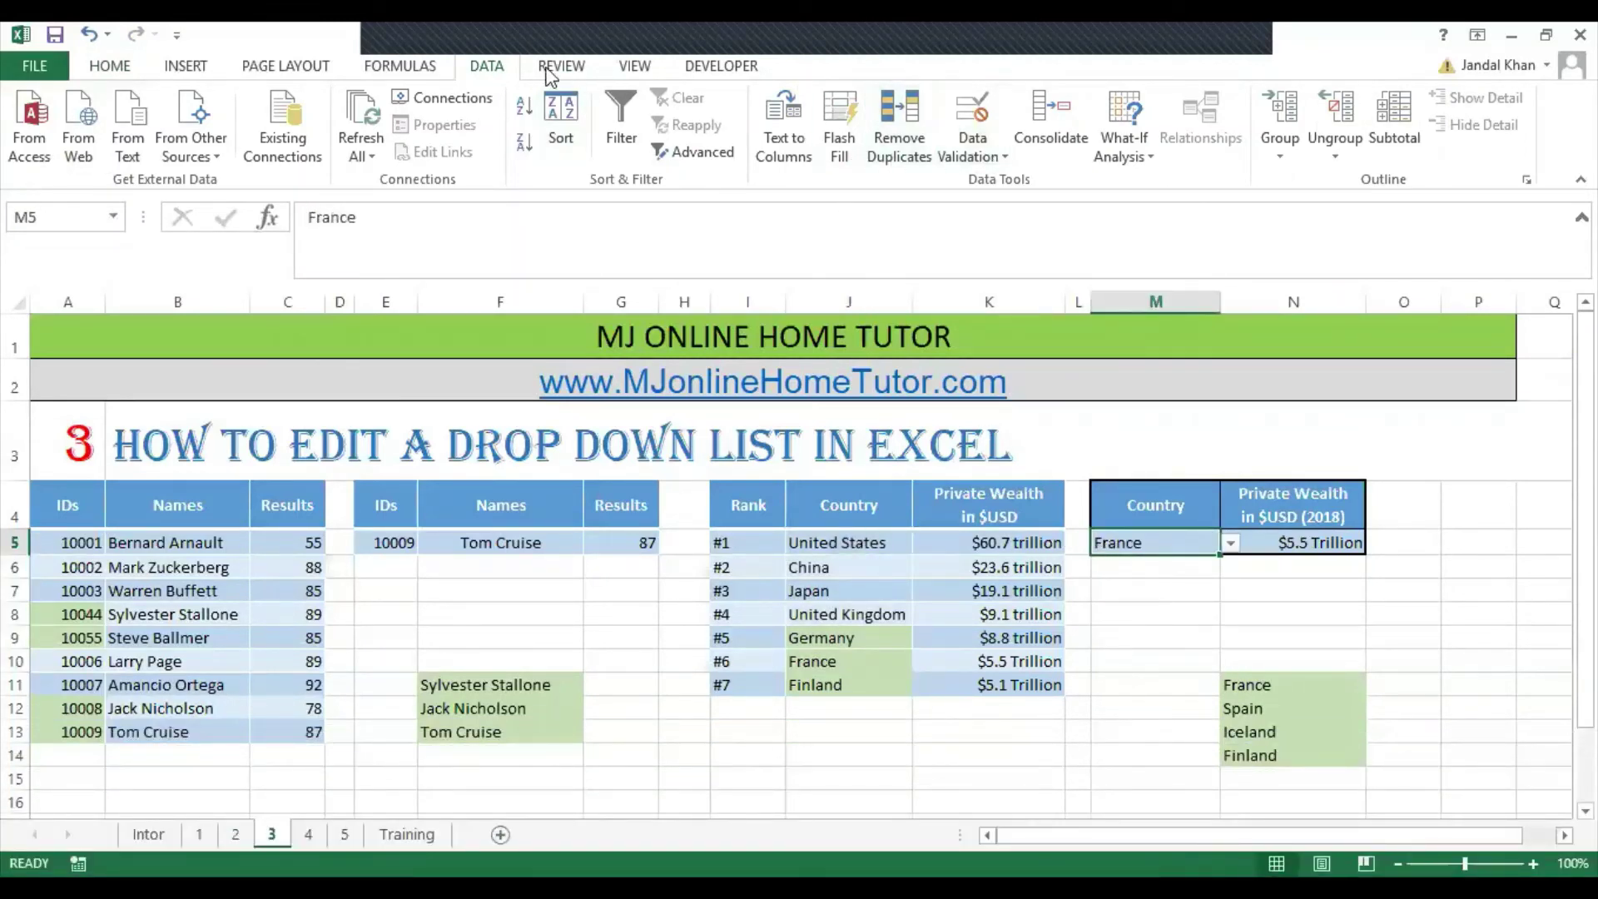
{"action": "left_click", "coordinate": [988, 158]}
{"action": "left_click", "coordinate": [1003, 186]}
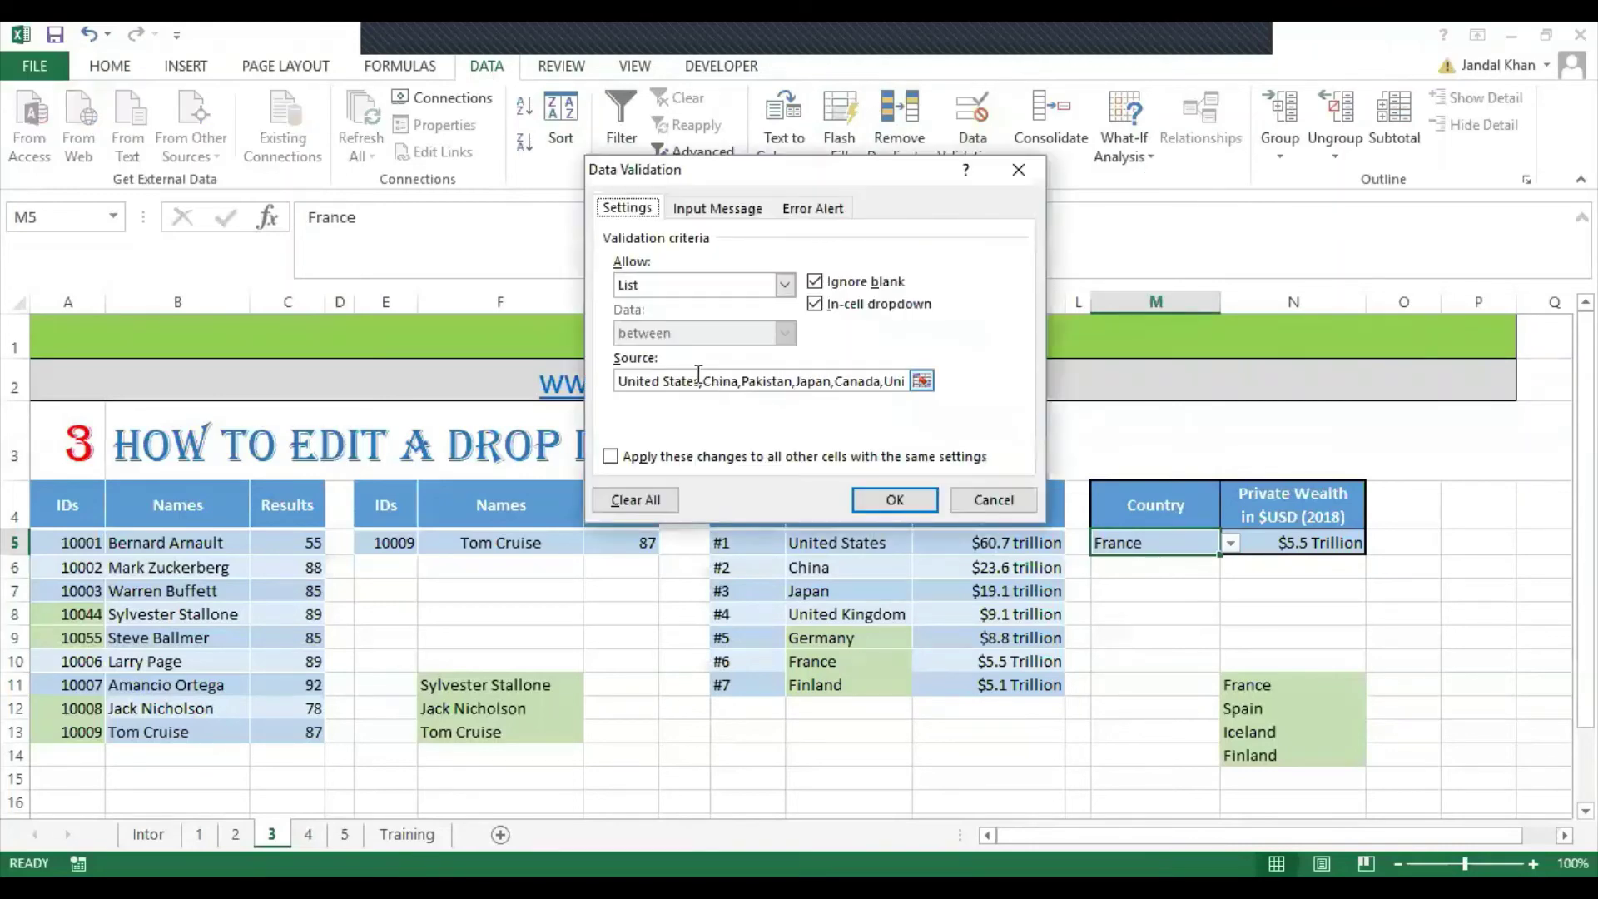
{"action": "left_click", "coordinate": [701, 380]}
{"action": "key", "text": "ctrl+End"}
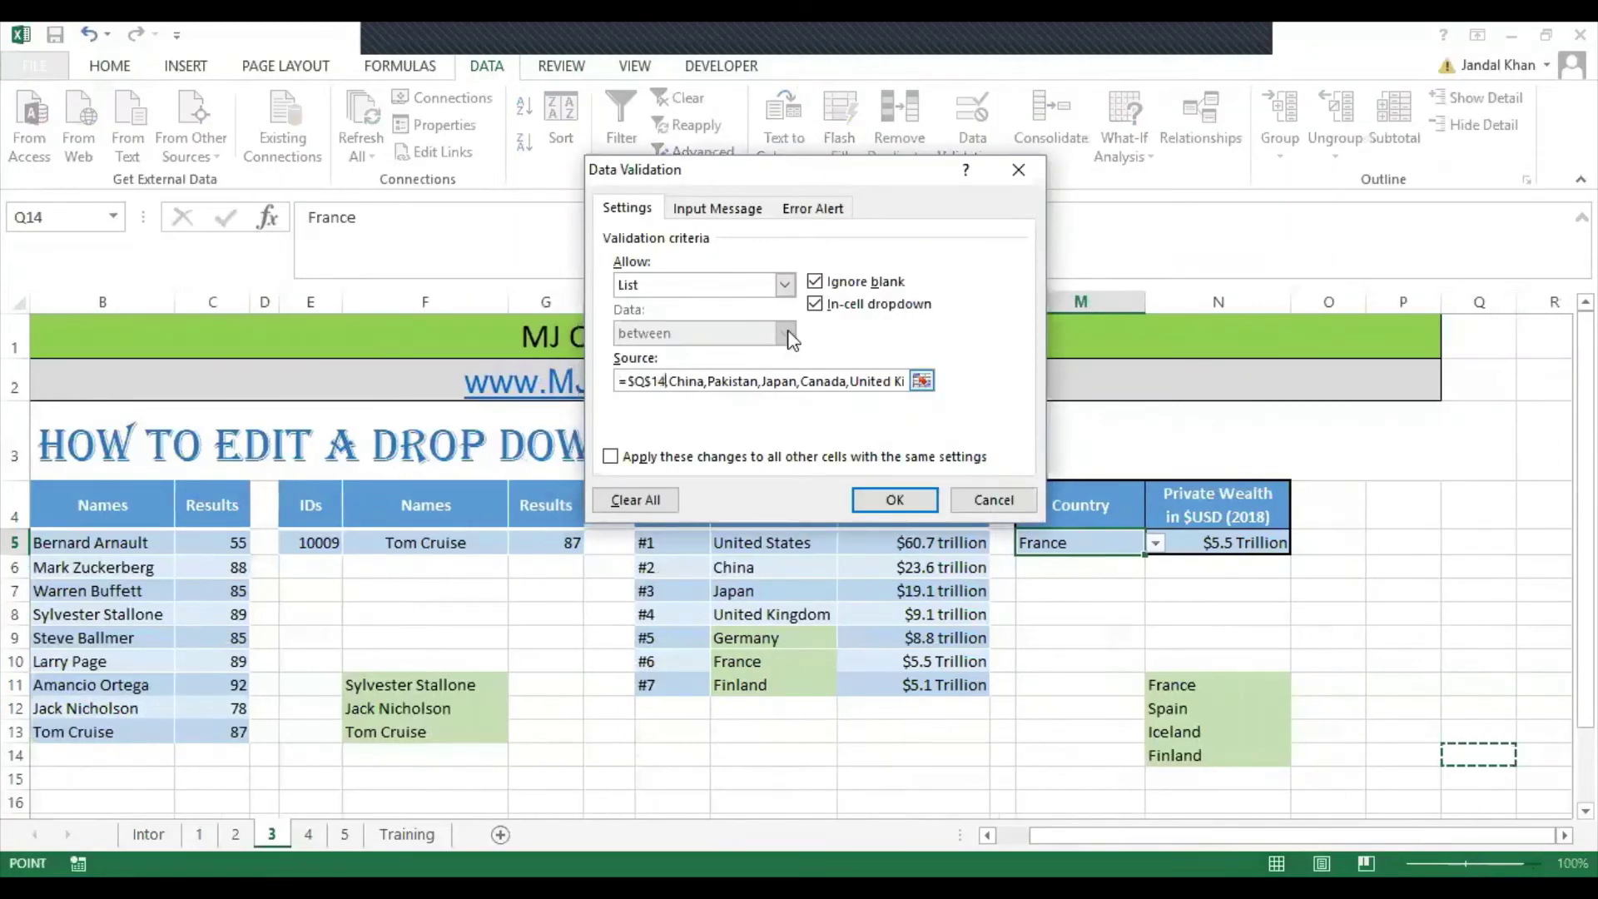
{"action": "left_click_drag", "start_coordinate": [820, 175], "coordinate": [600, 174]}
{"action": "left_click", "coordinate": [663, 381]}
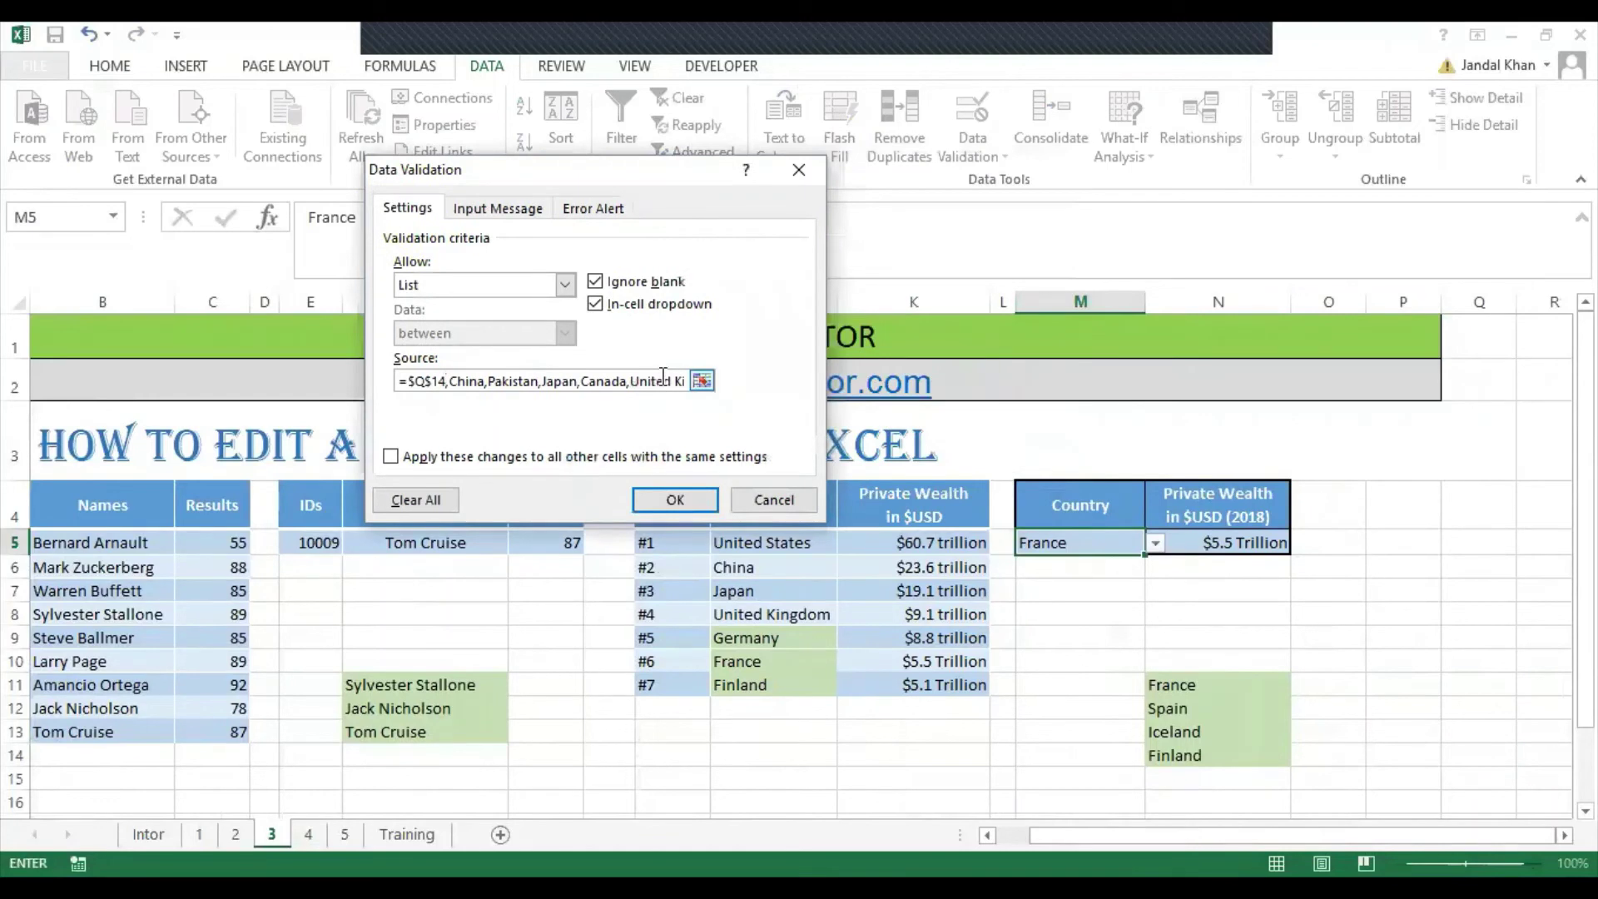
{"action": "left_click_drag", "start_coordinate": [663, 379], "coordinate": [788, 372]}
{"action": "left_click", "coordinate": [649, 380]}
{"action": "key", "text": "Right"}
{"action": "key", "text": "Right"}
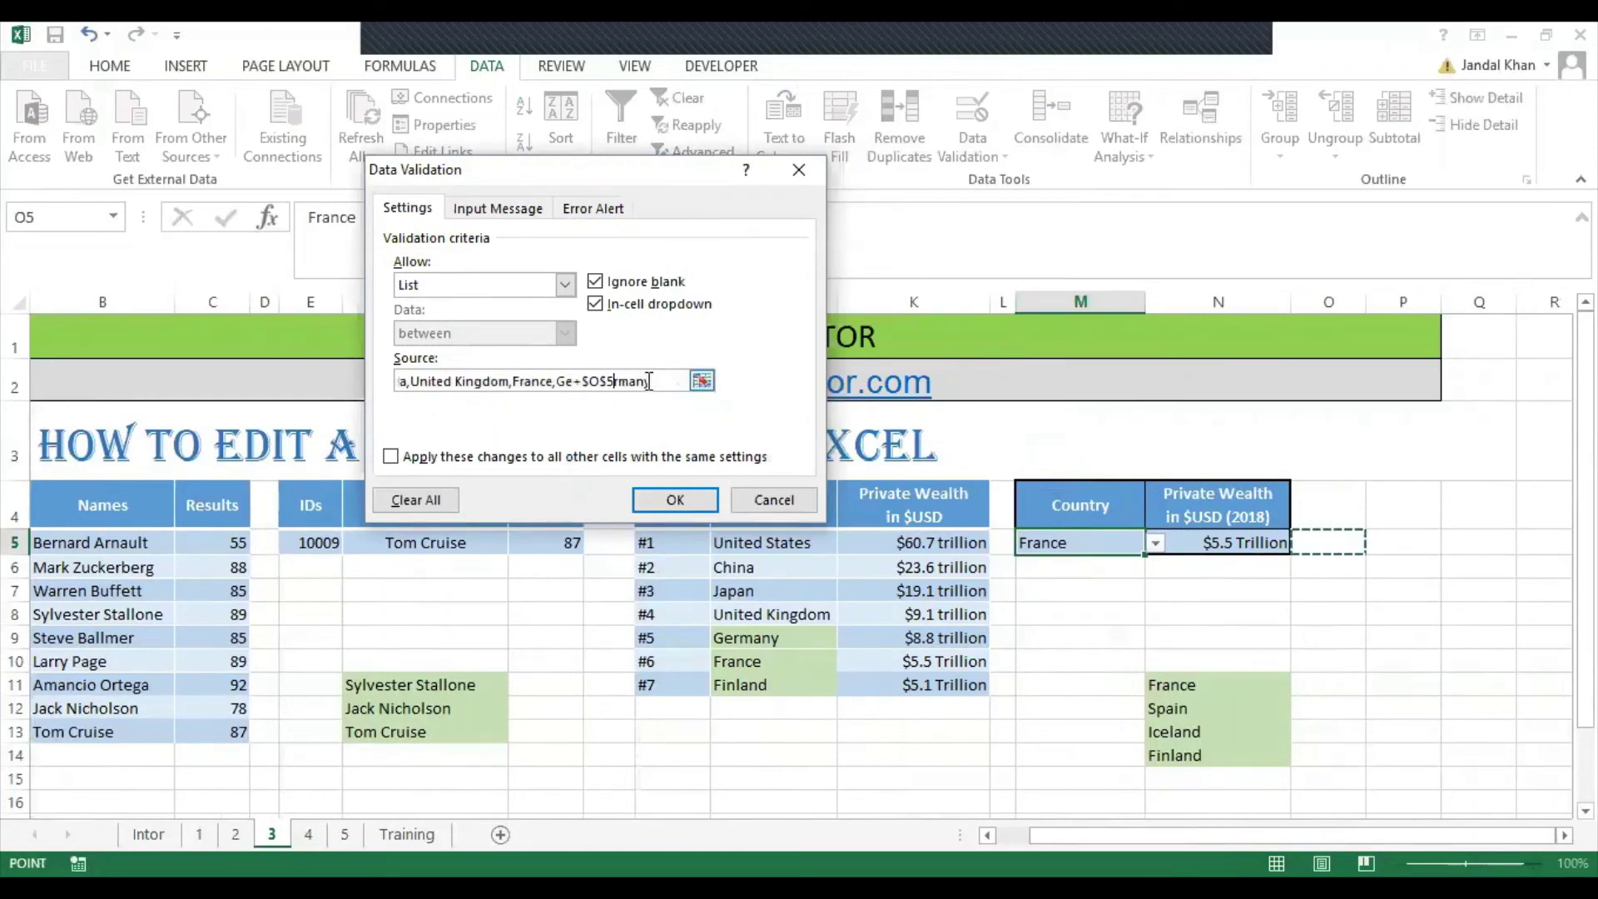
{"action": "key", "text": "Right"}
{"action": "key", "text": "Escape"}
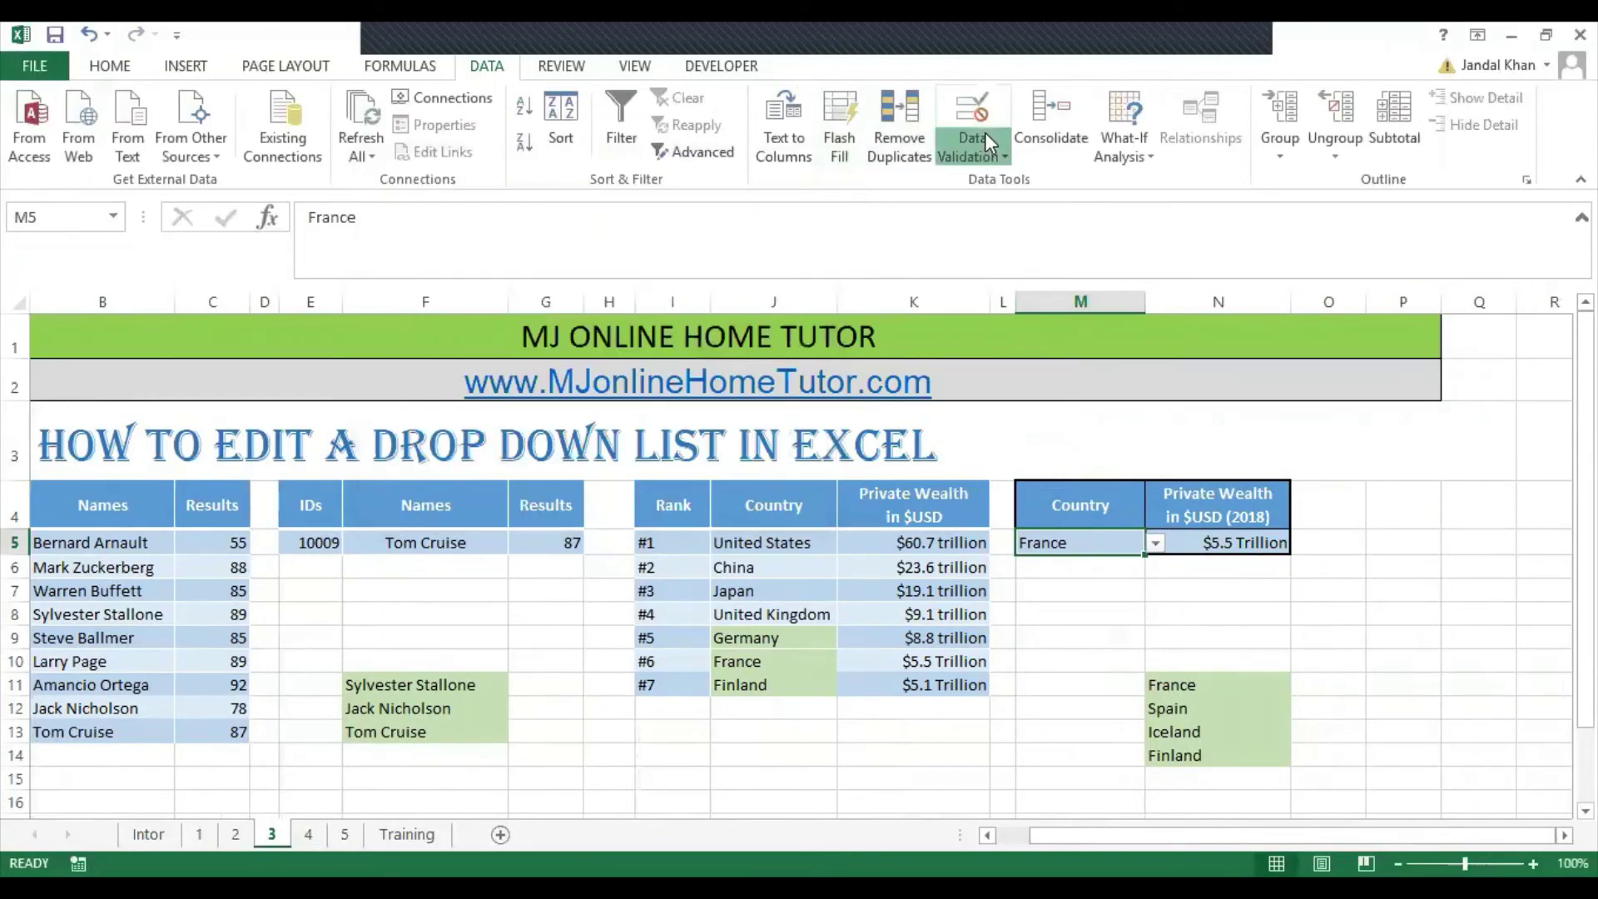
Step: Add Spain, Iceland and Finland between France and Germany in the M5 data validation source, then check the drop-down list
{"action": "left_click", "coordinate": [985, 132]}
{"action": "left_click", "coordinate": [682, 386]}
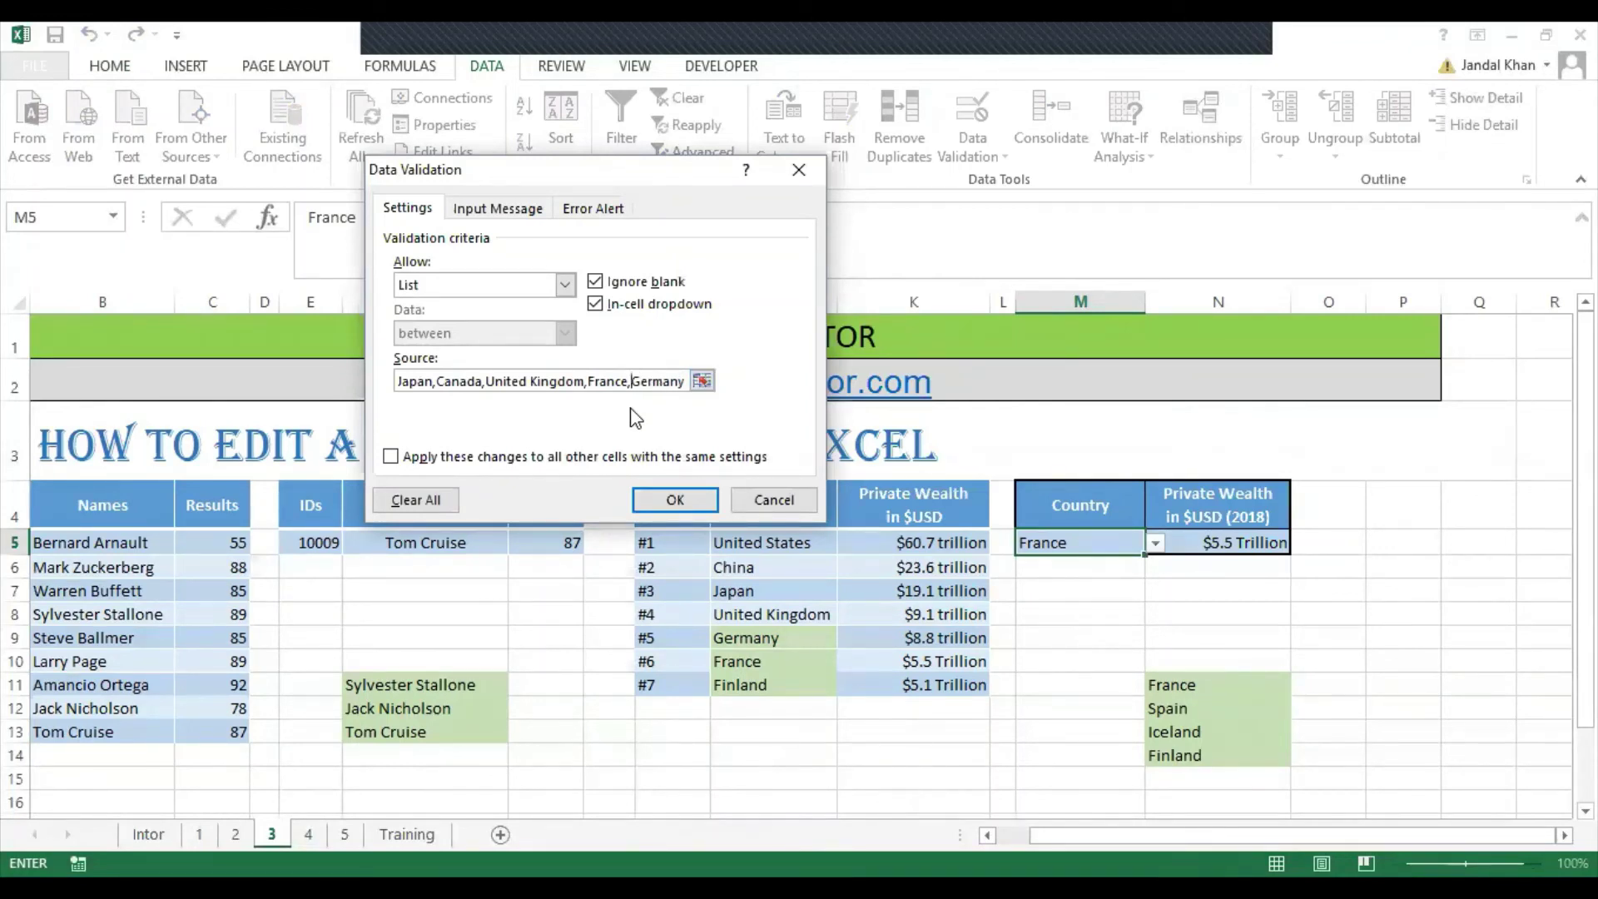
{"action": "type", "text": "Spain,Iceland"}
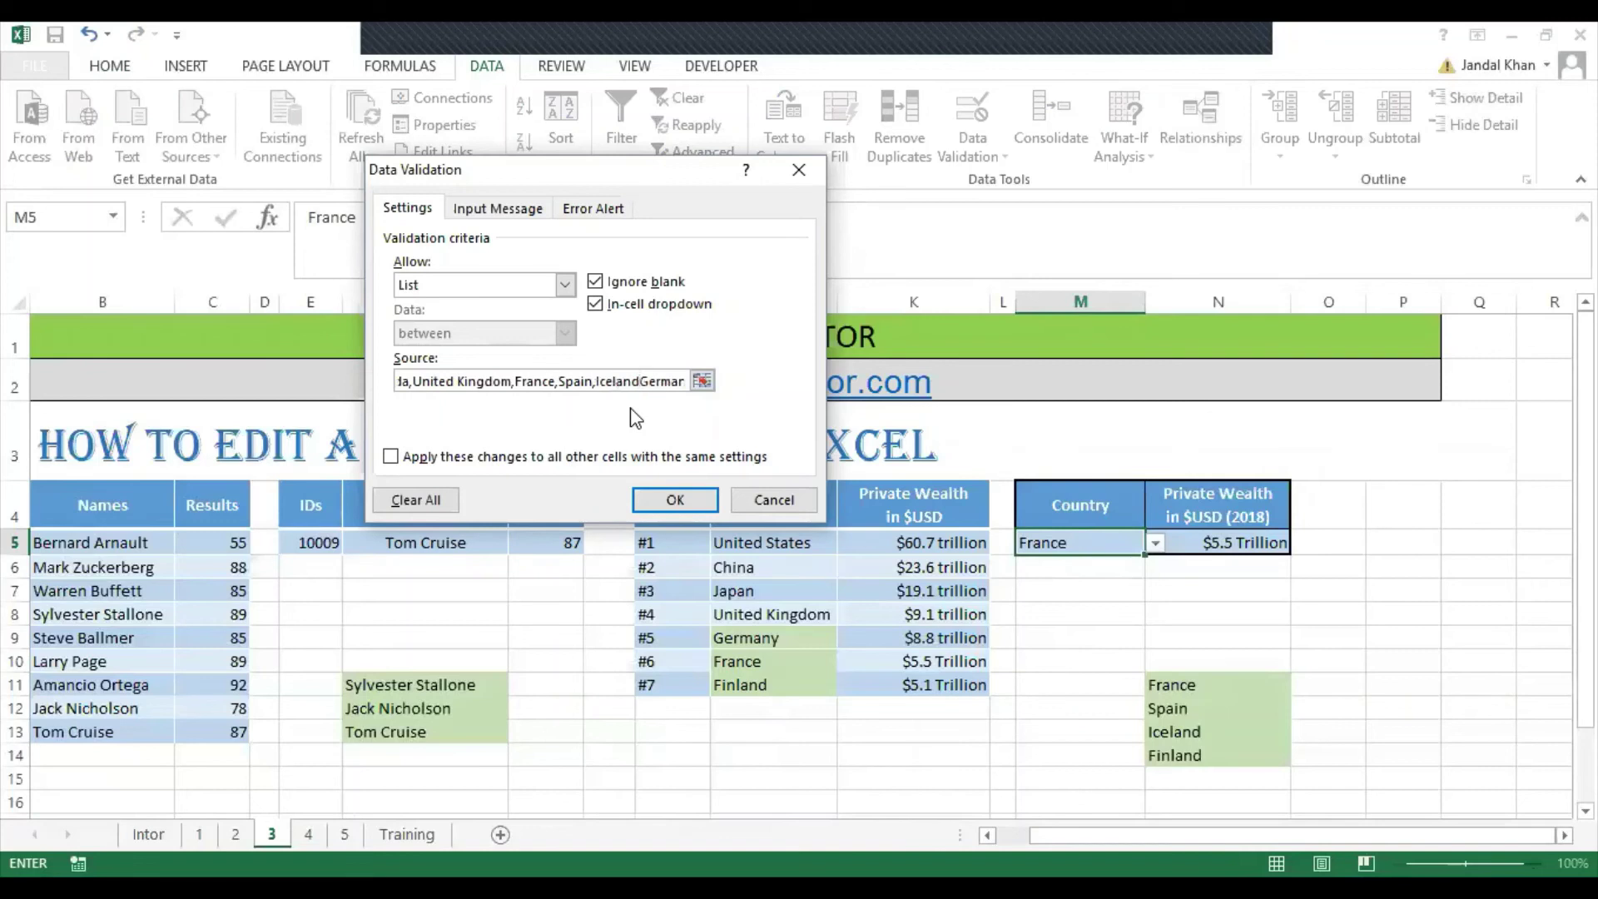
{"action": "type", "text": ",Finland"}
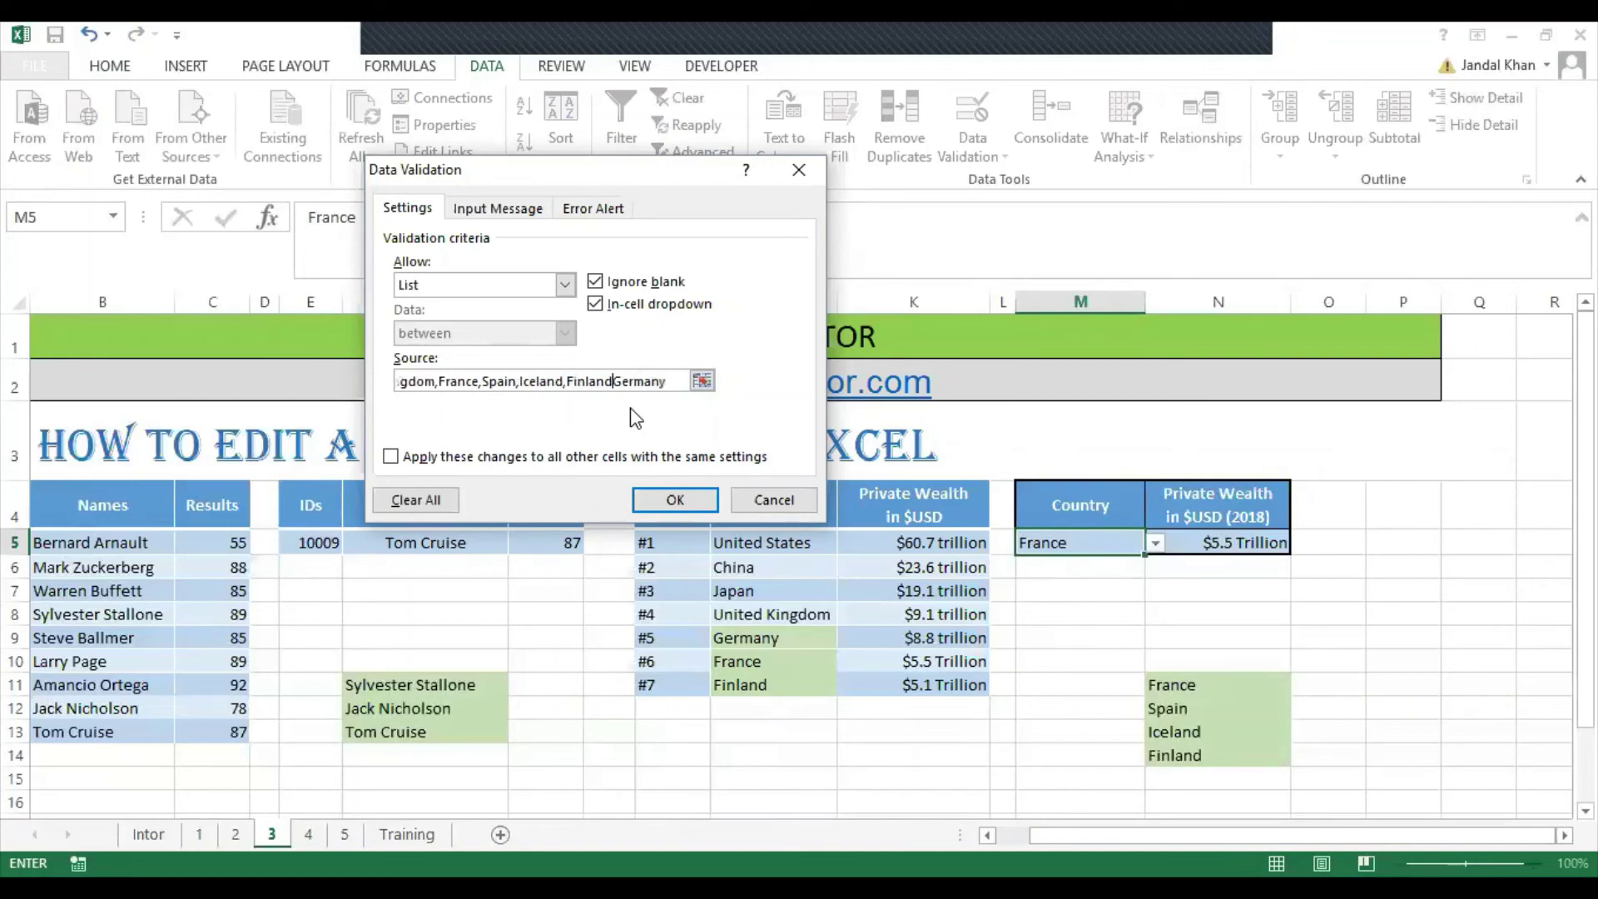
{"action": "left_click", "coordinate": [675, 499]}
{"action": "left_click", "coordinate": [1155, 543]}
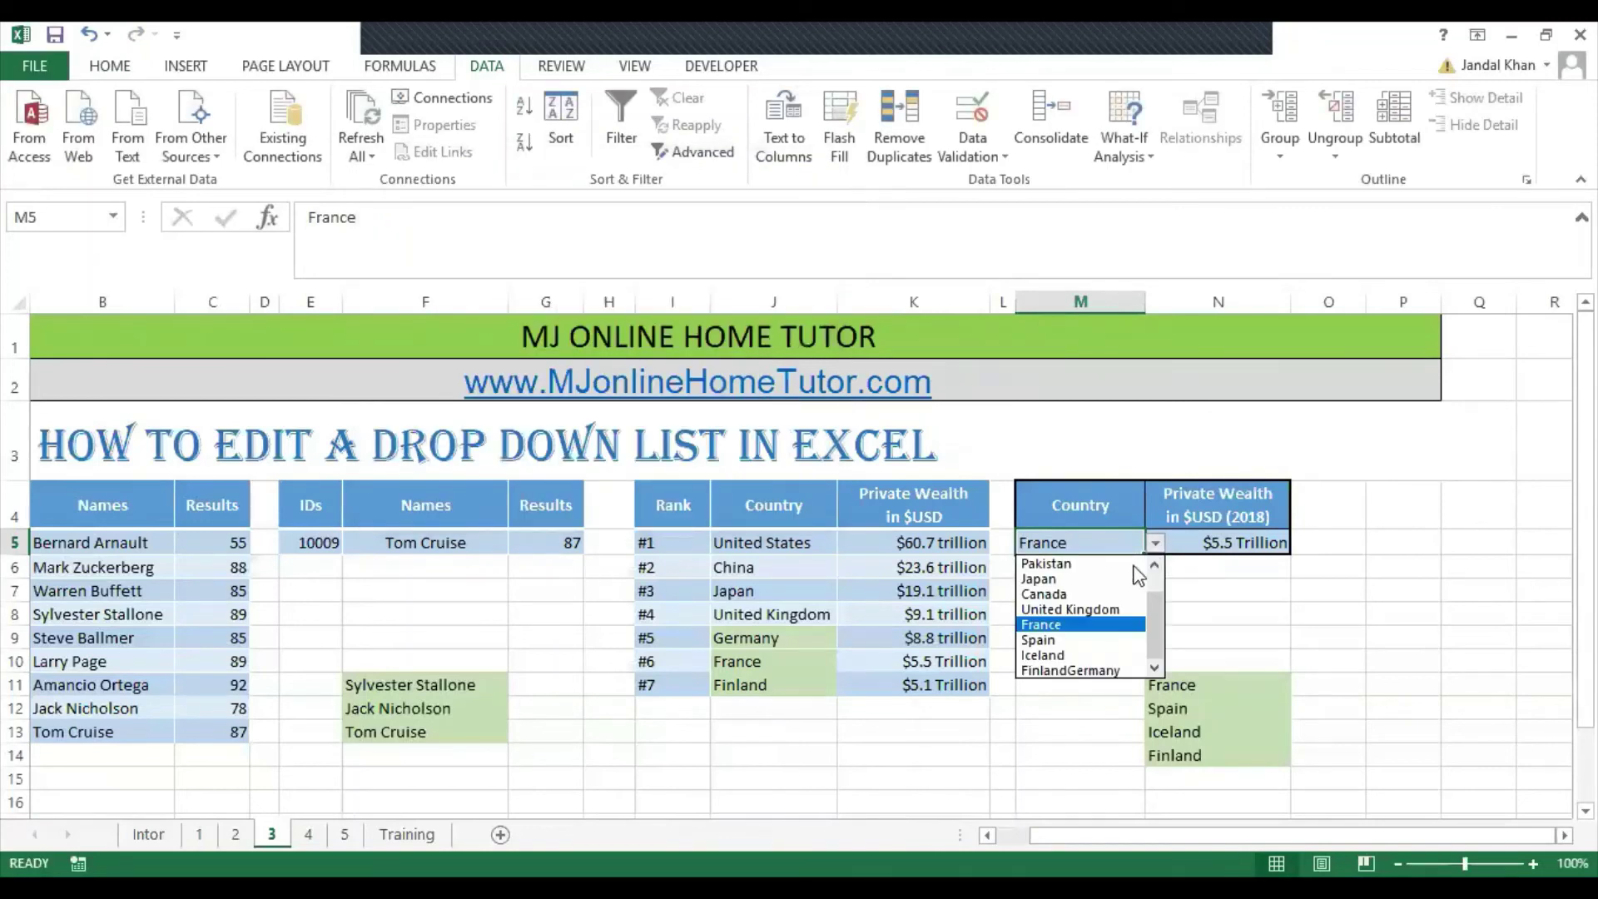
{"action": "left_click", "coordinate": [1216, 617]}
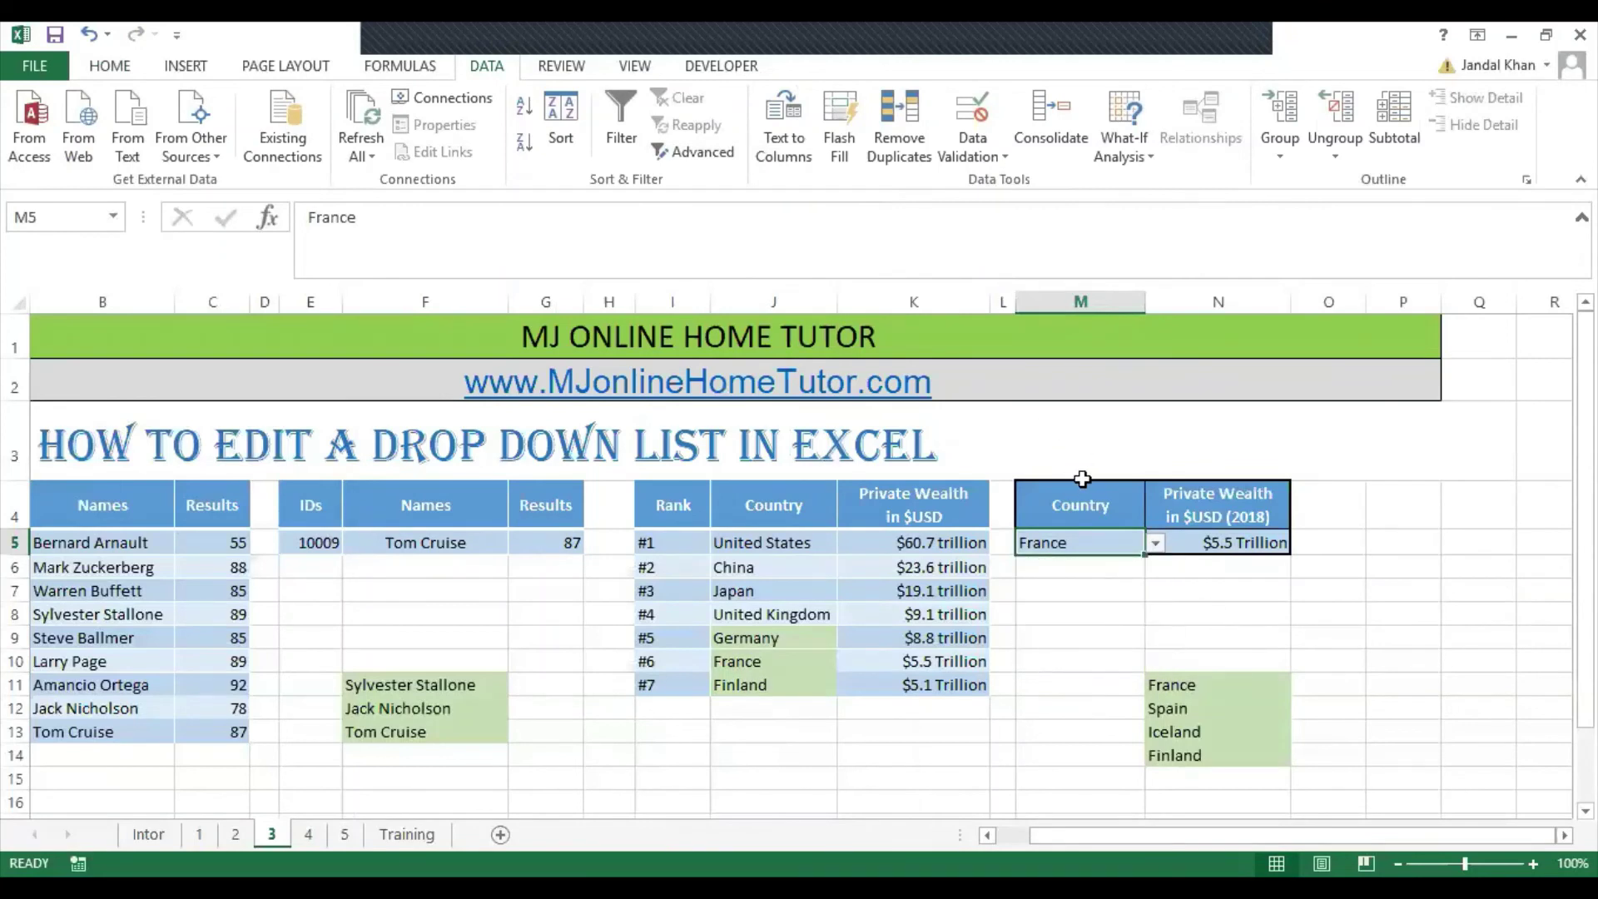
Step: Insert the missing comma between Finland and Germany in the M5 data validation source
{"action": "left_click", "coordinate": [962, 158]}
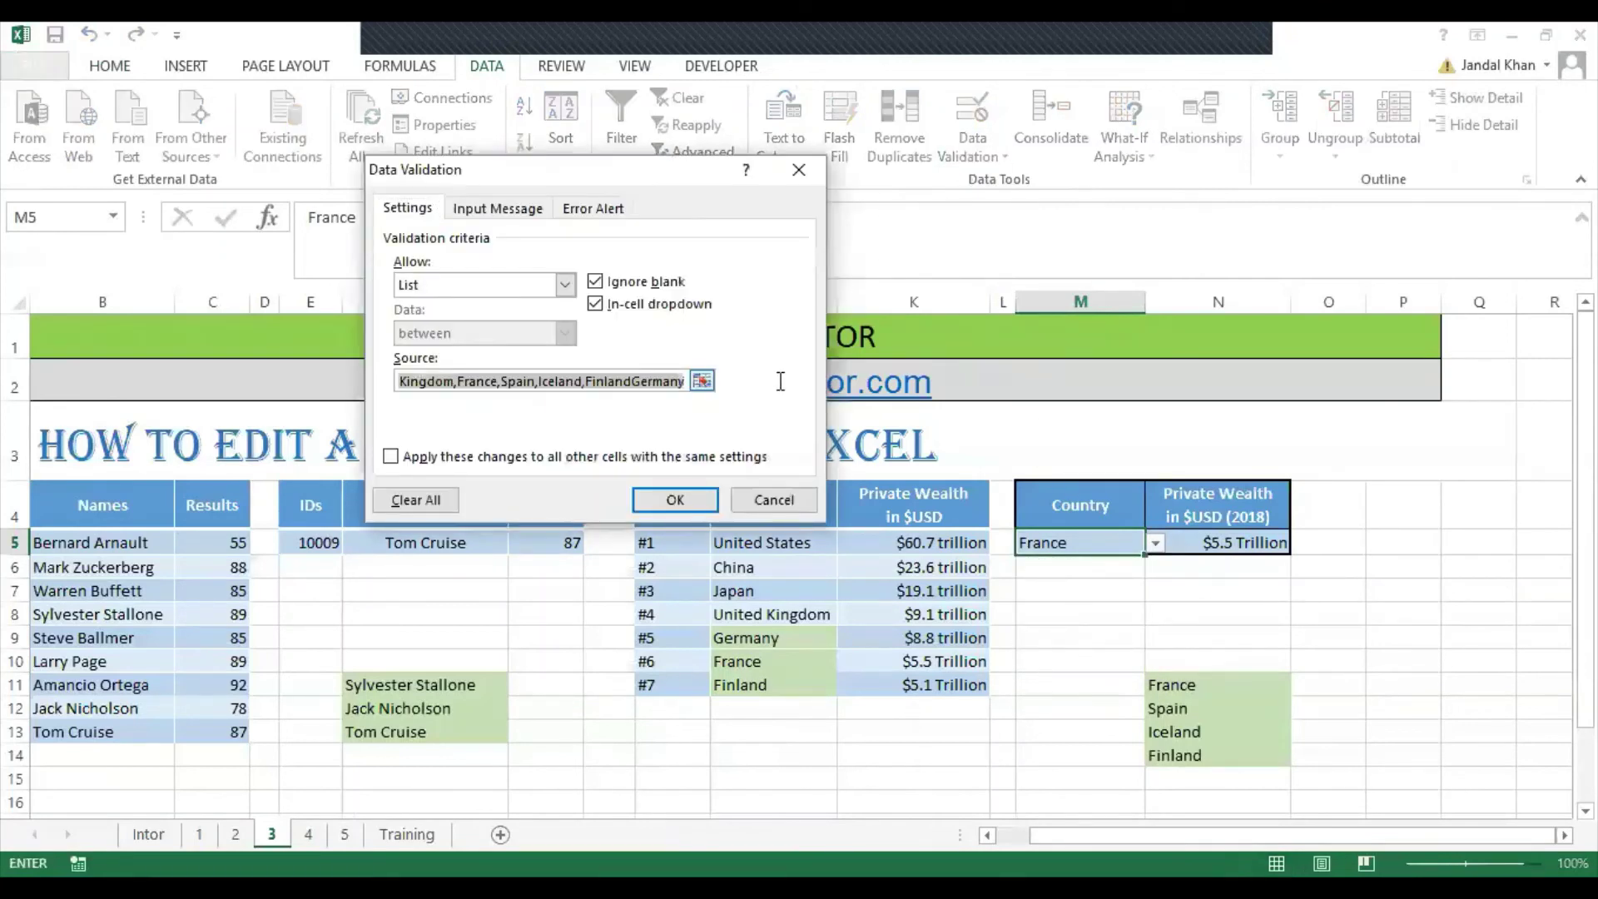
{"action": "left_click", "coordinate": [635, 381]}
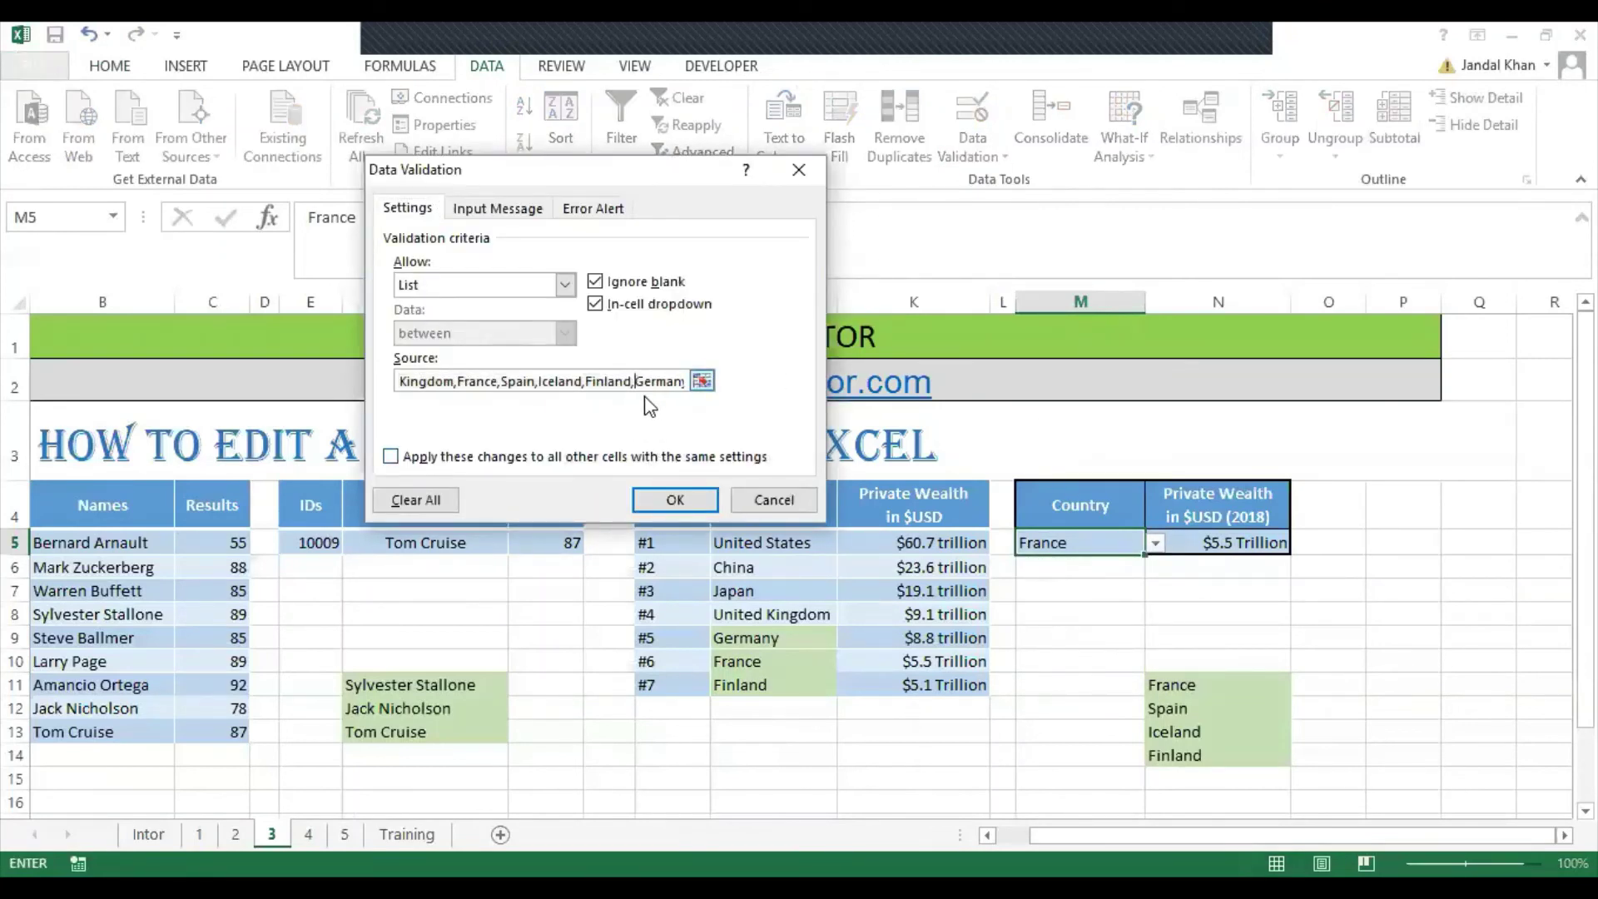
{"action": "left_click", "coordinate": [675, 500]}
Step: Test the M5 Country drop-down list by choosing Germany, Japan and Germany again, comparing with the source table
{"action": "left_click", "coordinate": [1155, 543]}
{"action": "left_click", "coordinate": [1098, 661]}
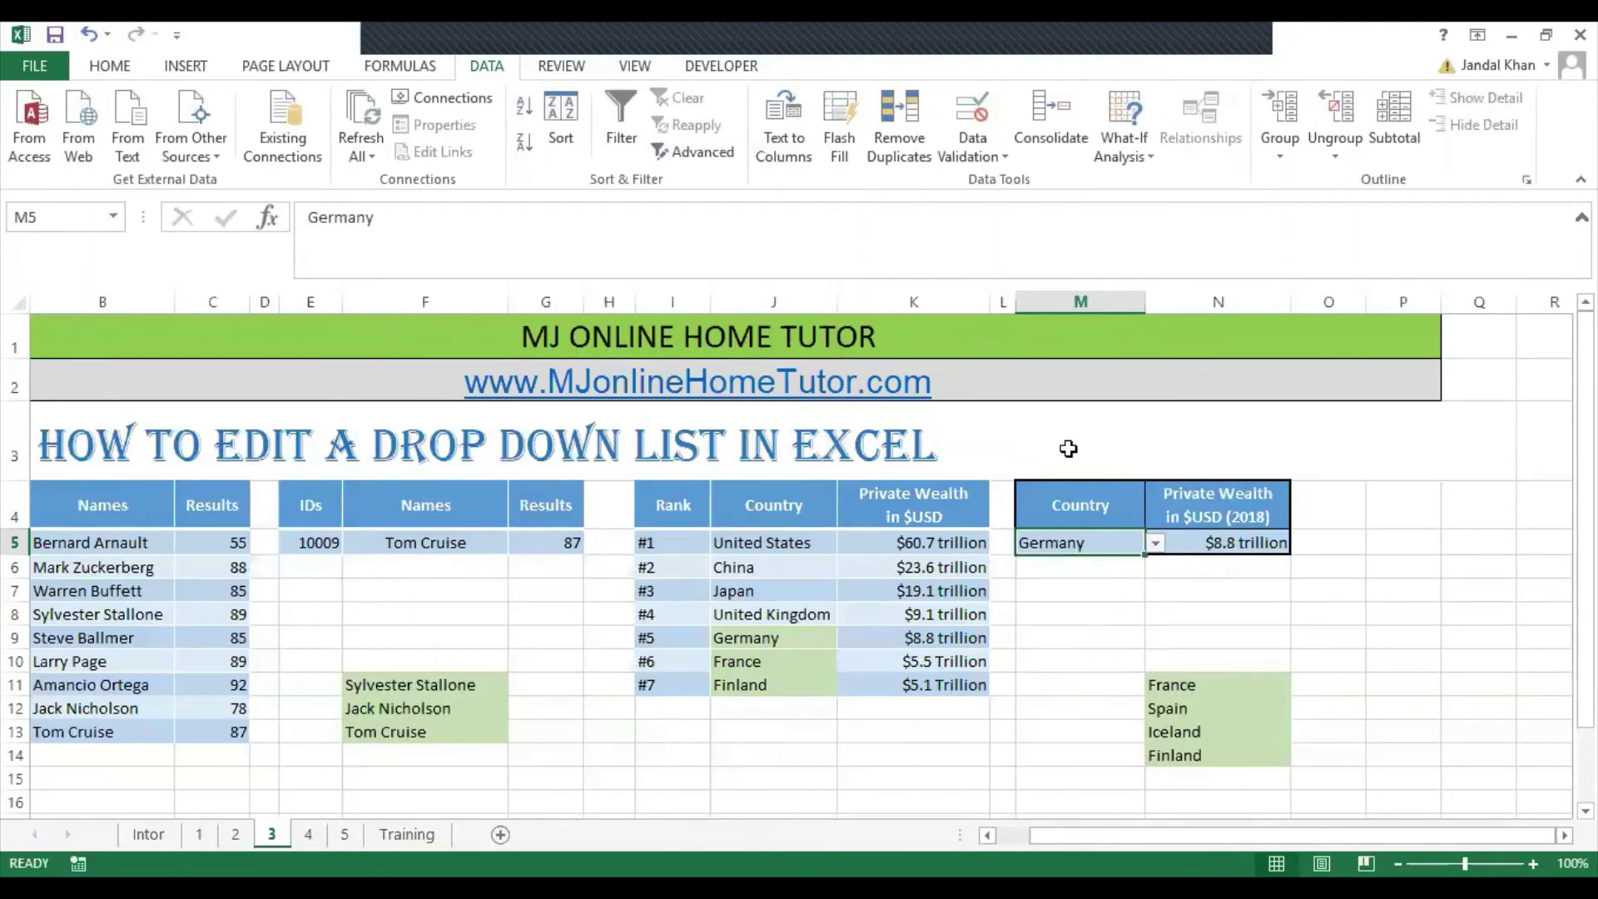
{"action": "left_click", "coordinate": [1156, 543]}
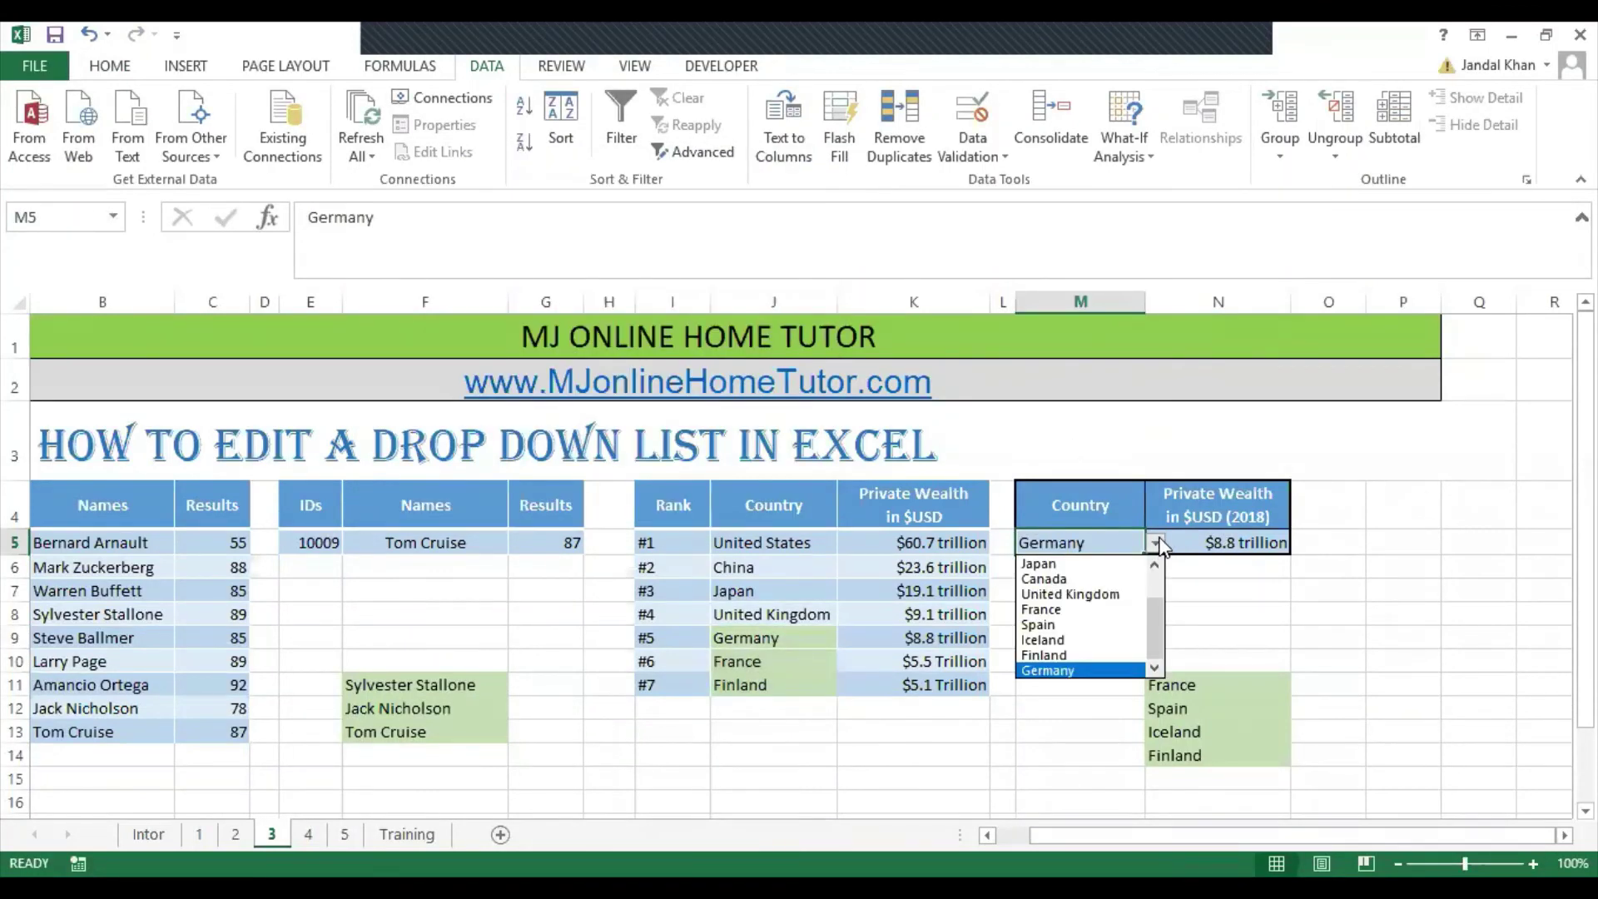
{"action": "left_click", "coordinate": [1115, 564]}
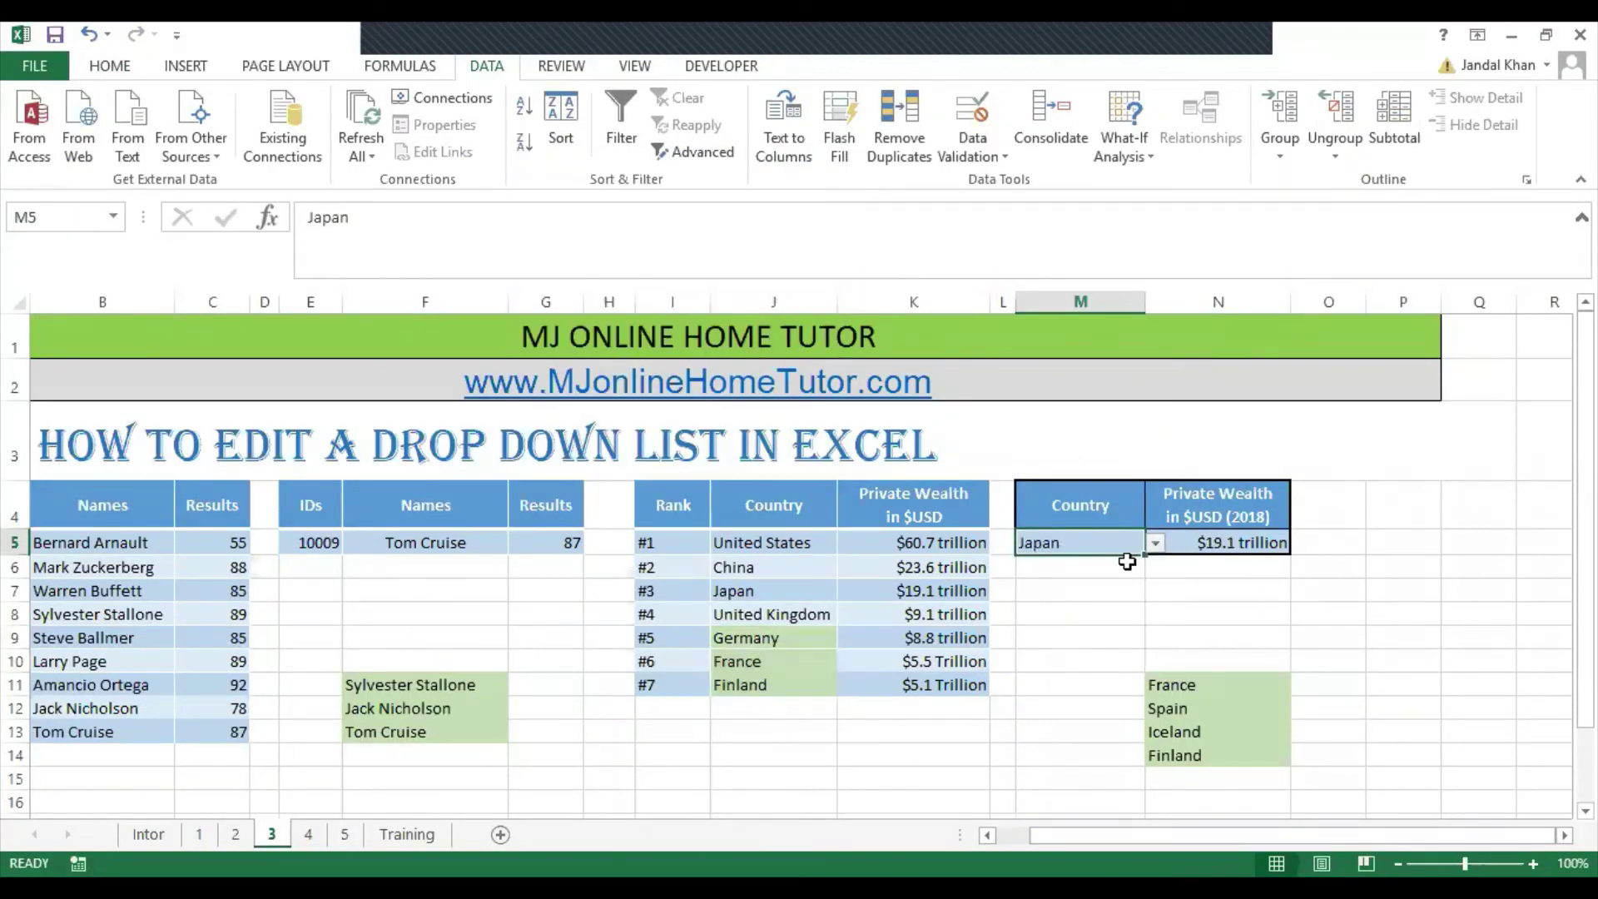
{"action": "left_click", "coordinate": [745, 638]}
{"action": "left_click", "coordinate": [1136, 541]}
{"action": "left_click", "coordinate": [1155, 543]}
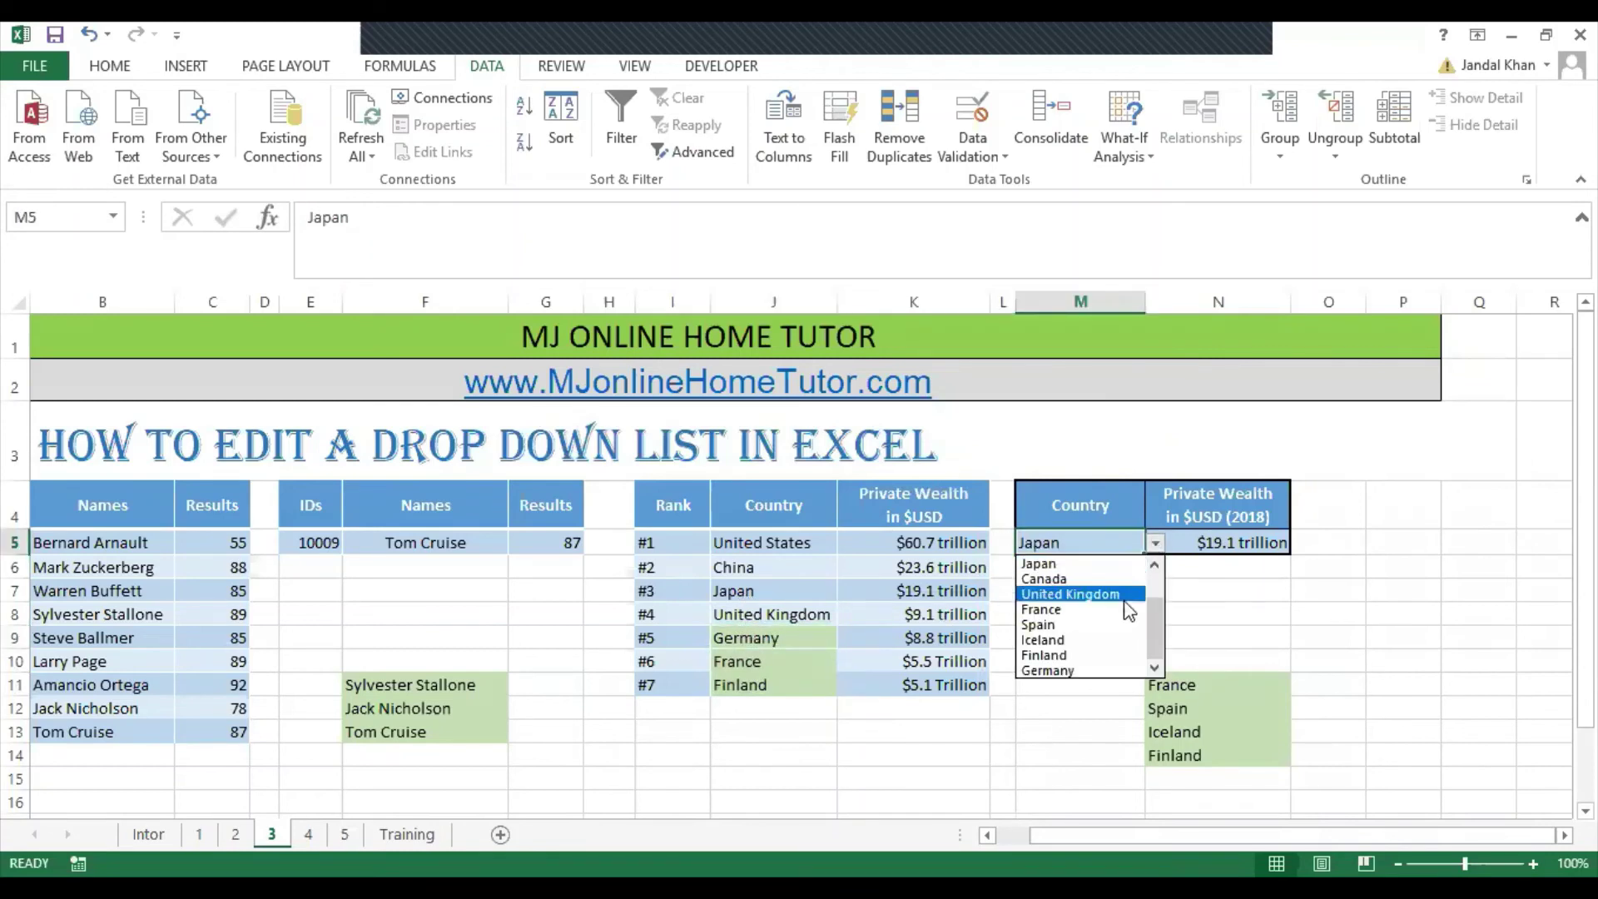
{"action": "left_click", "coordinate": [1107, 670]}
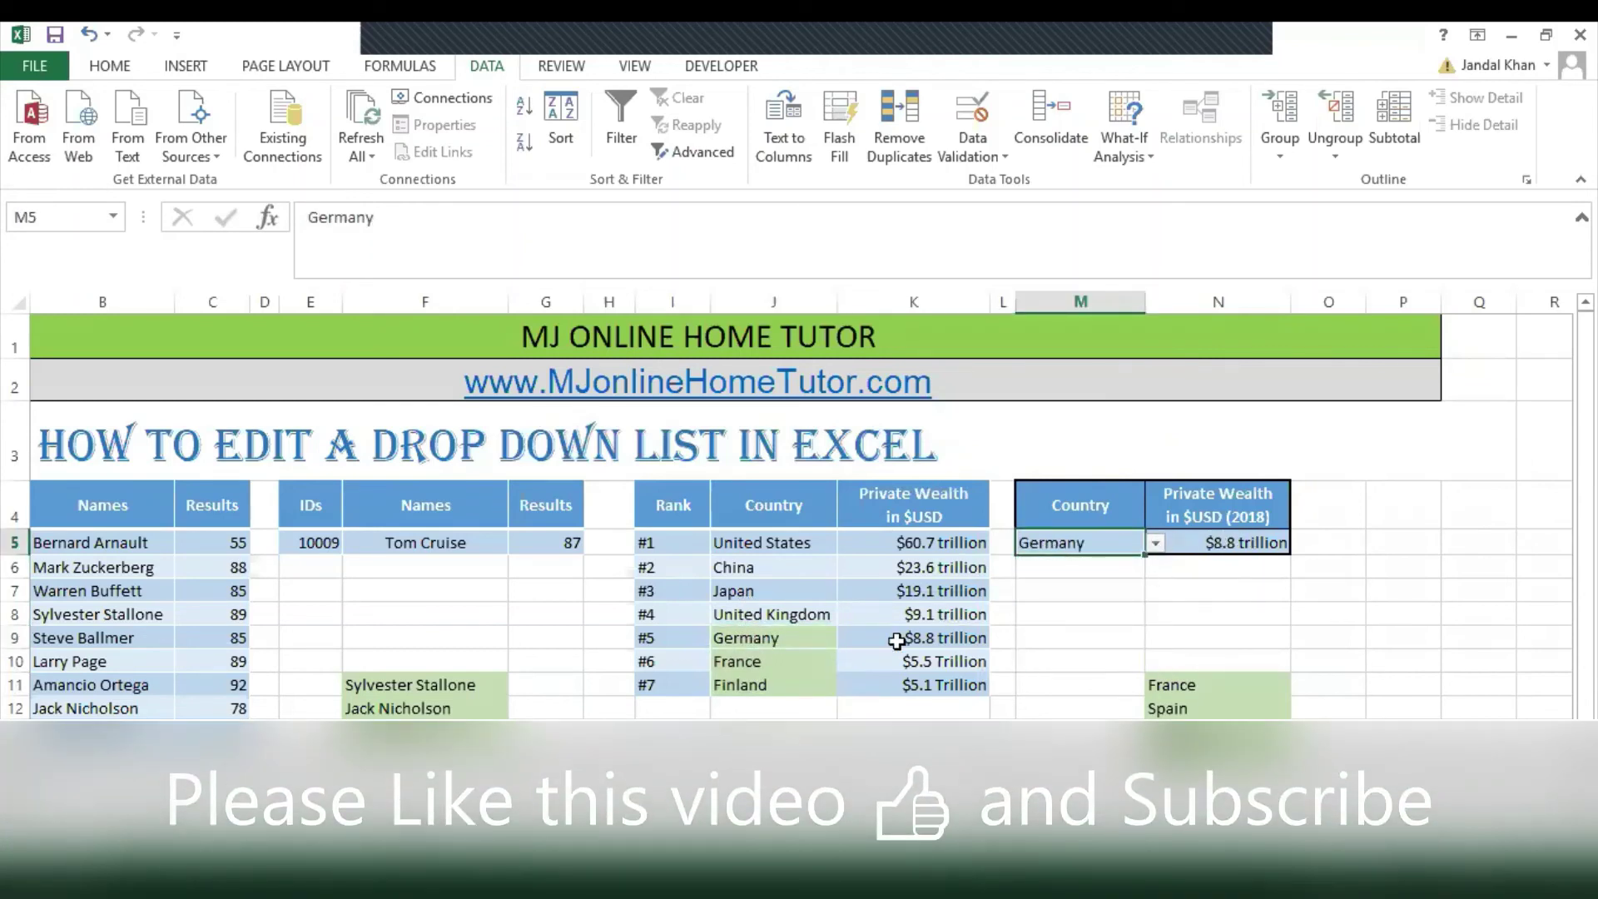
Step: Open the M5 Country drop-down list again for another lookup test
{"action": "left_click", "coordinate": [808, 660]}
{"action": "left_click", "coordinate": [1137, 543]}
{"action": "left_click", "coordinate": [1155, 543]}
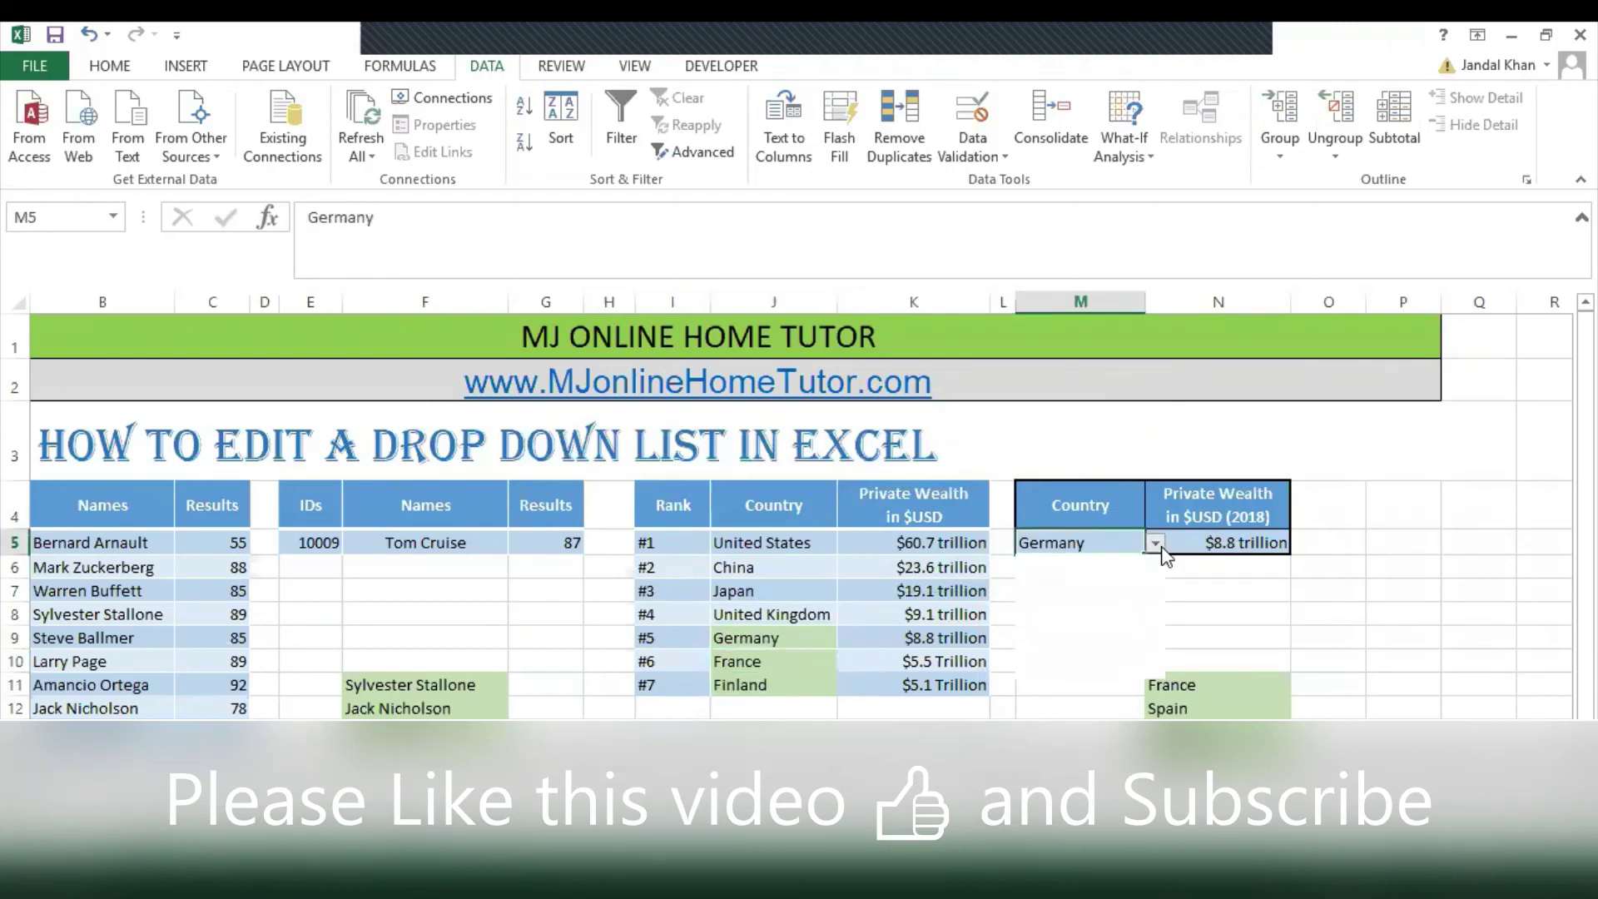